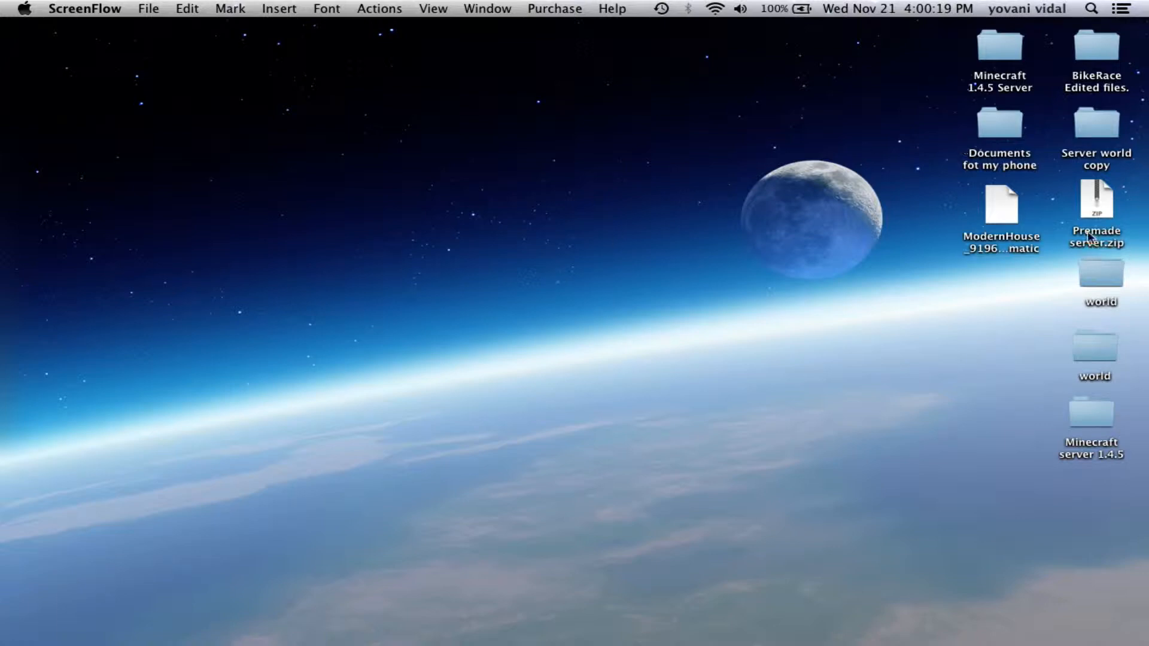
Open Safari and go to minecraft.net
{"action": "left_click", "coordinate": [1095, 205]}
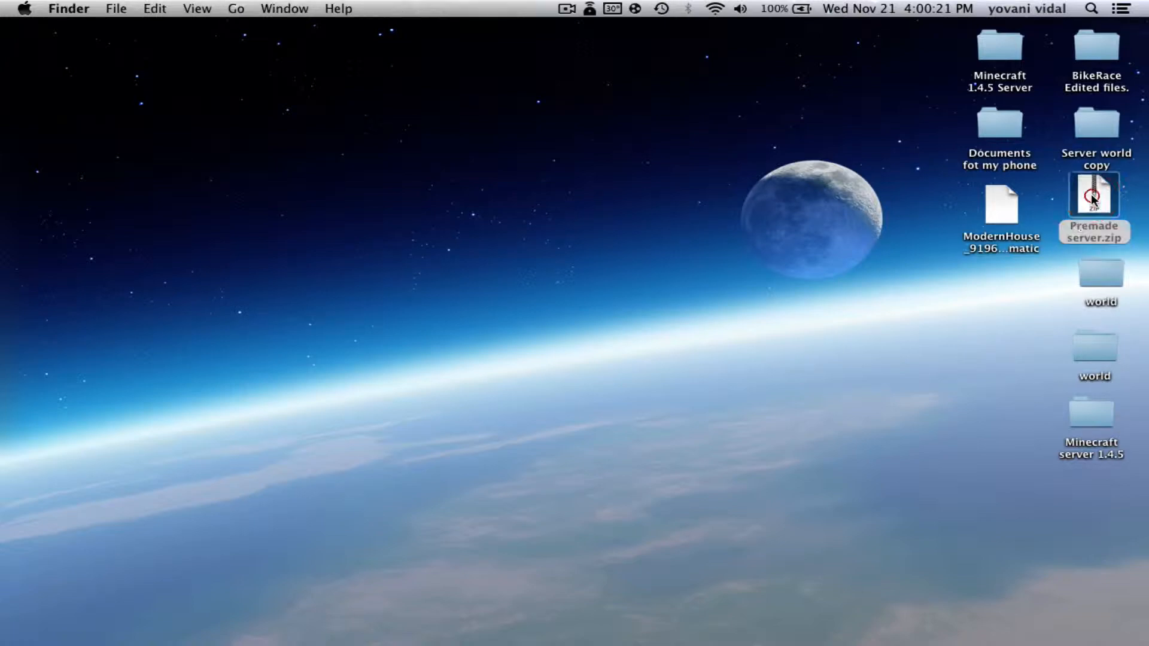
{"action": "left_click", "coordinate": [1047, 305]}
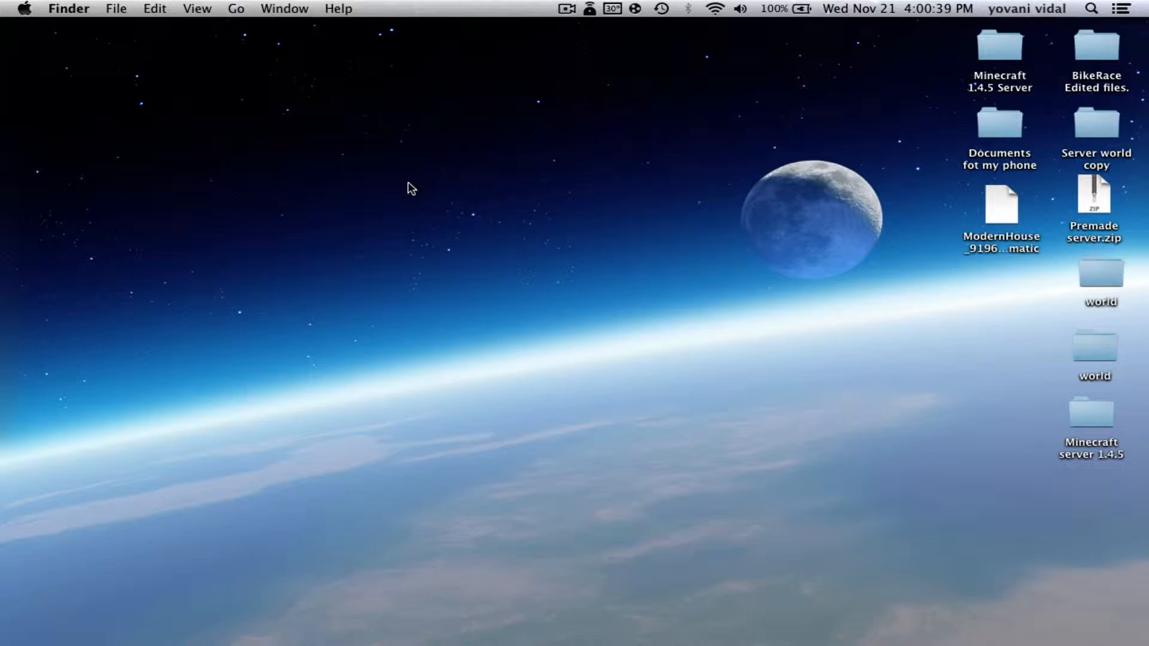
{"action": "mouse_move", "coordinate": [212, 644]}
{"action": "left_click", "coordinate": [267, 610]}
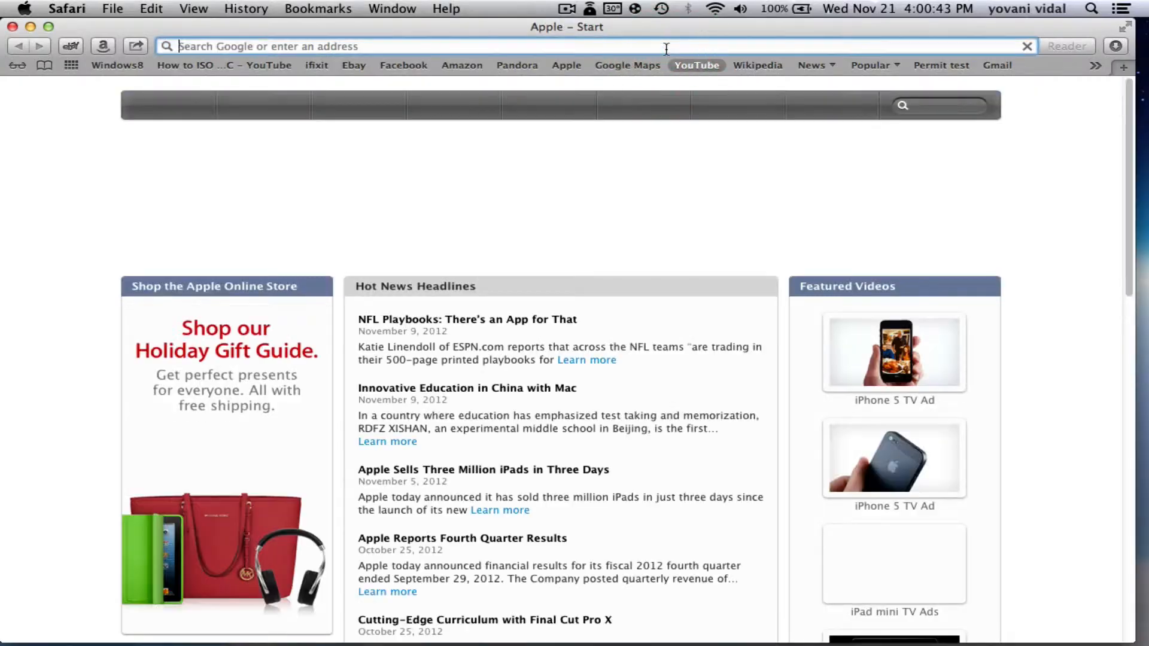
{"action": "type", "text": "minecraft.net"}
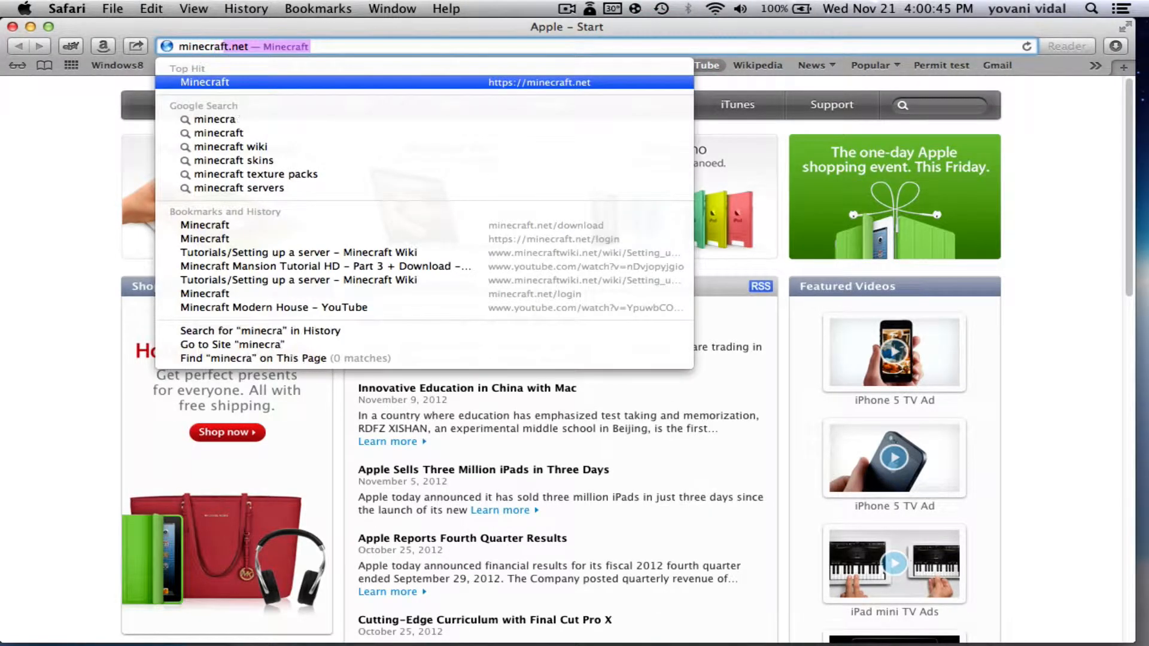
{"action": "key", "text": "Return"}
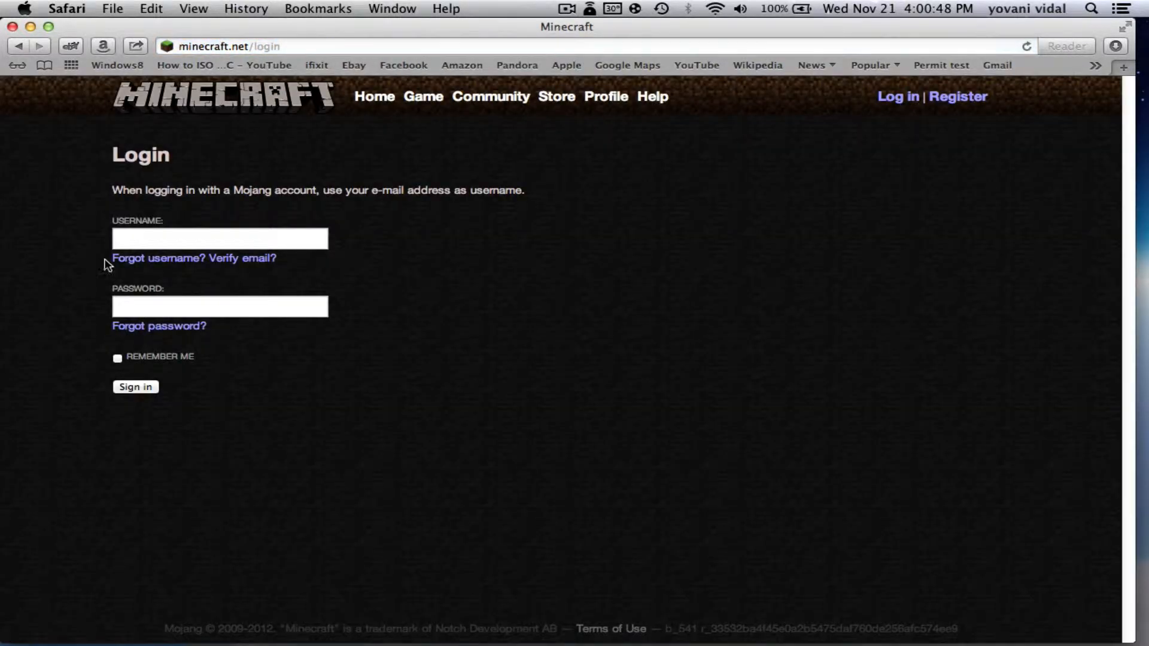
Log in with the account username and password, re-entering the password after a failed attempt
{"action": "left_click", "coordinate": [134, 235]}
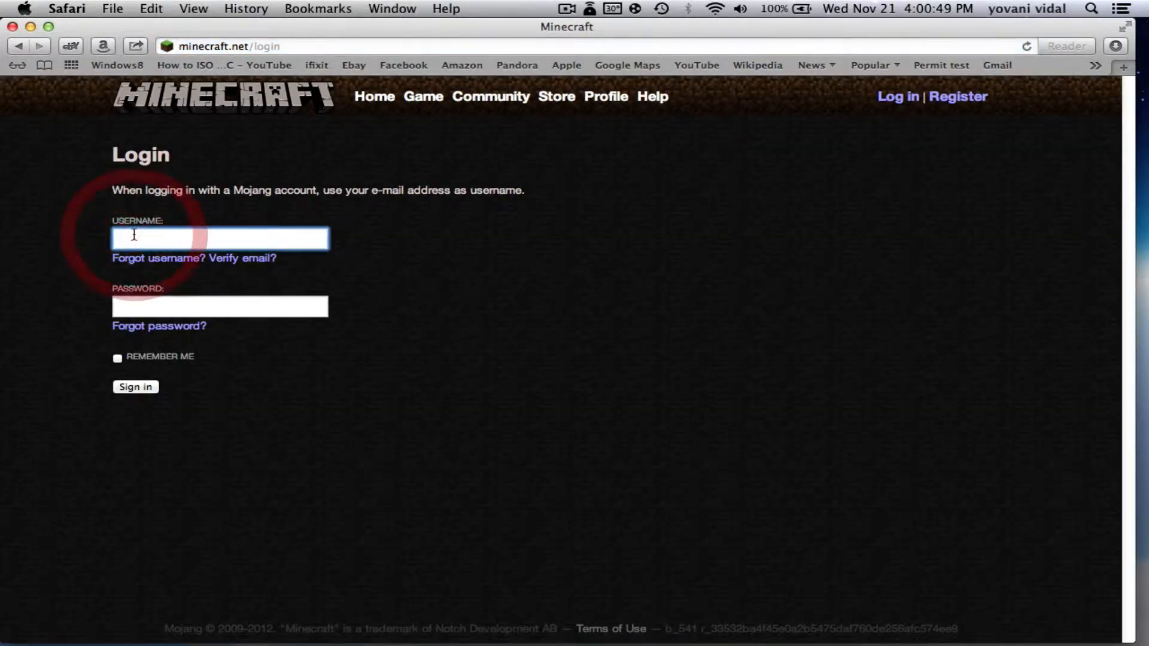
{"action": "type", "text": "yo"}
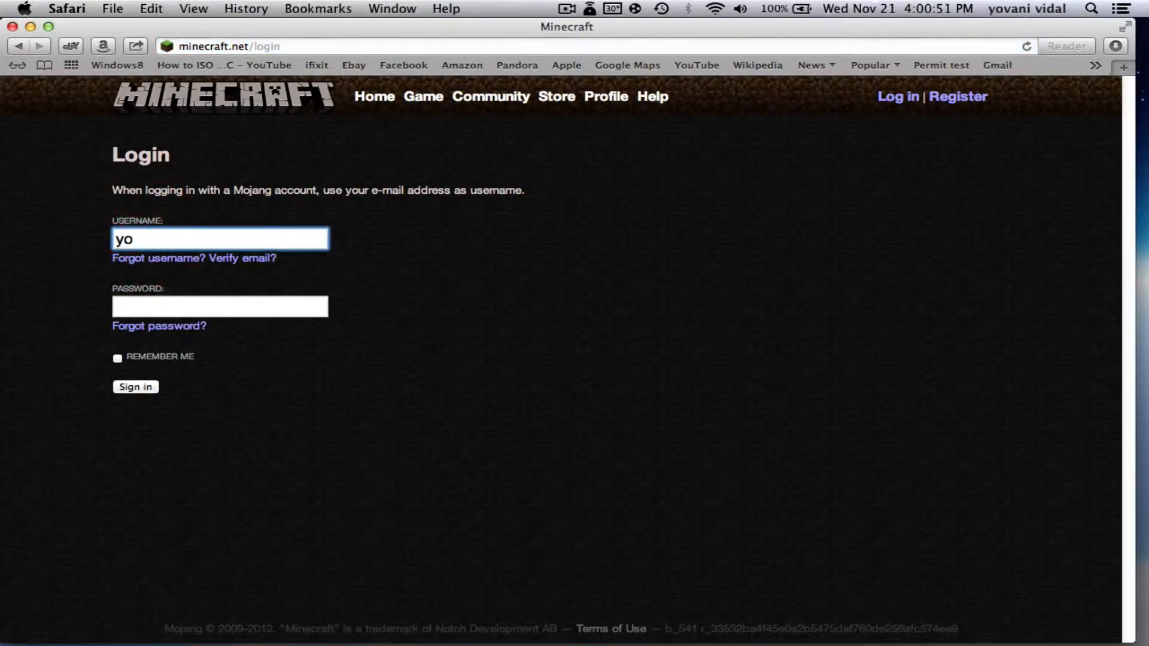
{"action": "type", "text": "shoty"}
{"action": "left_click", "coordinate": [129, 298]}
{"action": "type", "text": "••"}
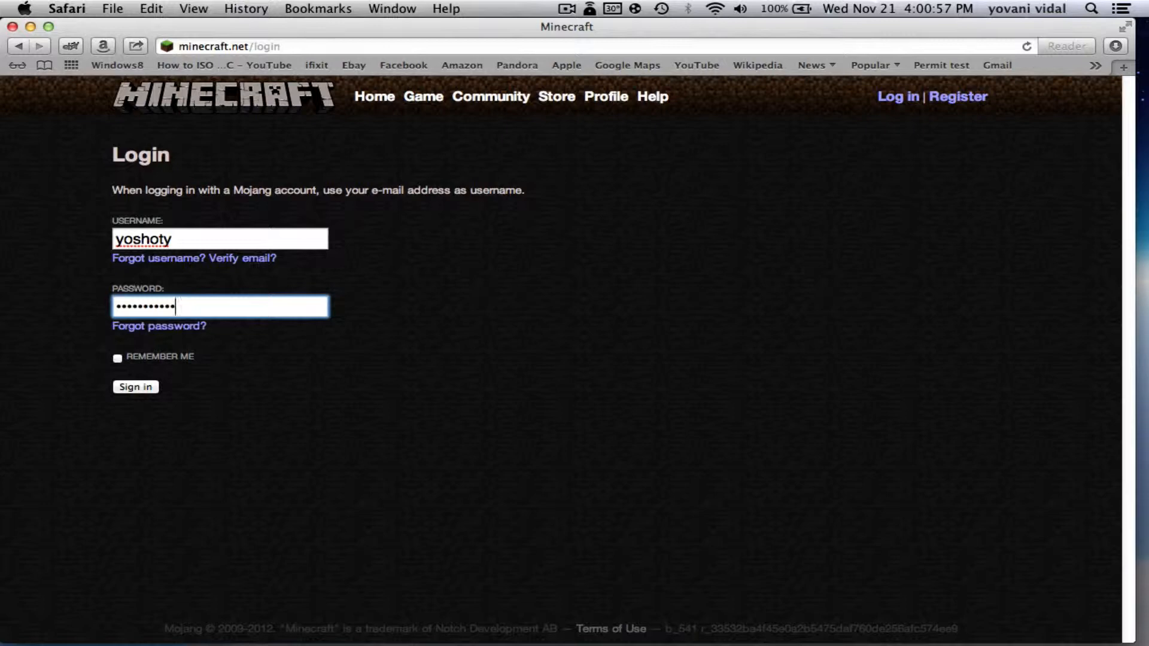
{"action": "left_click", "coordinate": [118, 358]}
{"action": "left_click", "coordinate": [135, 388]}
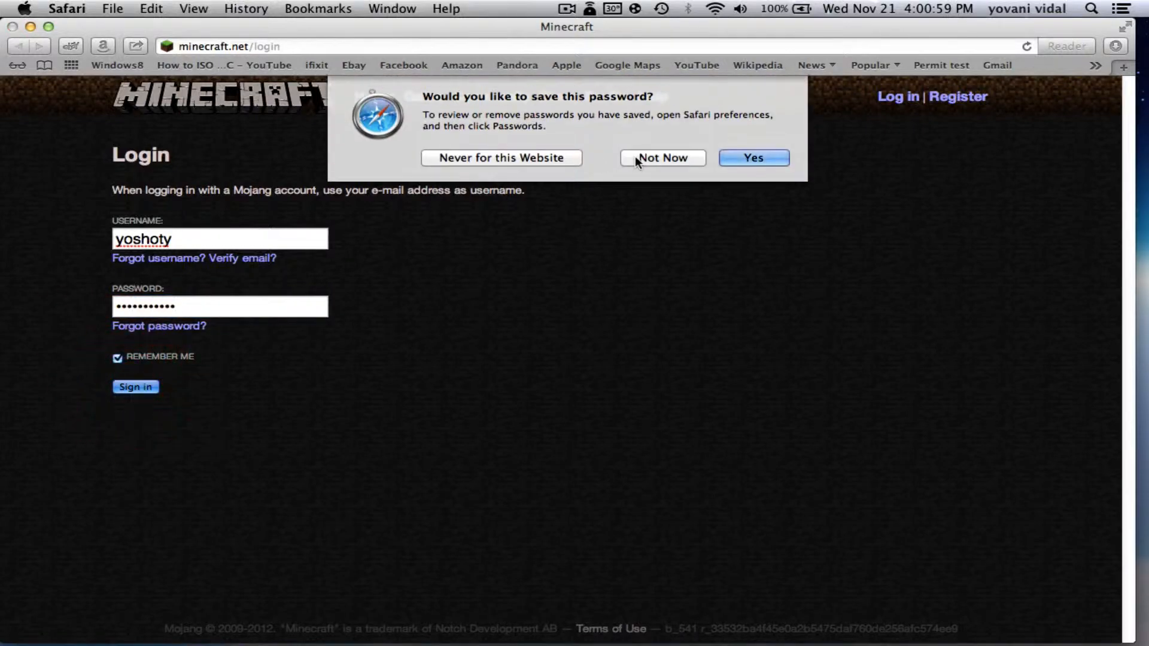
{"action": "left_click", "coordinate": [653, 158]}
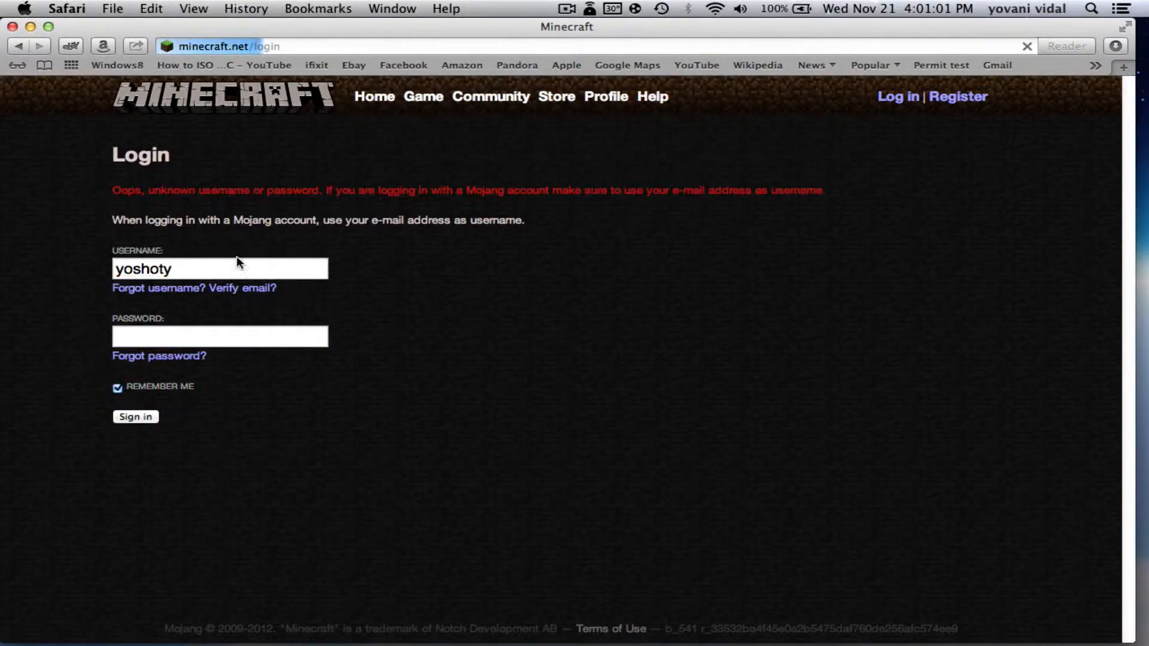
{"action": "left_click", "coordinate": [198, 336]}
{"action": "type", "text": "•••"}
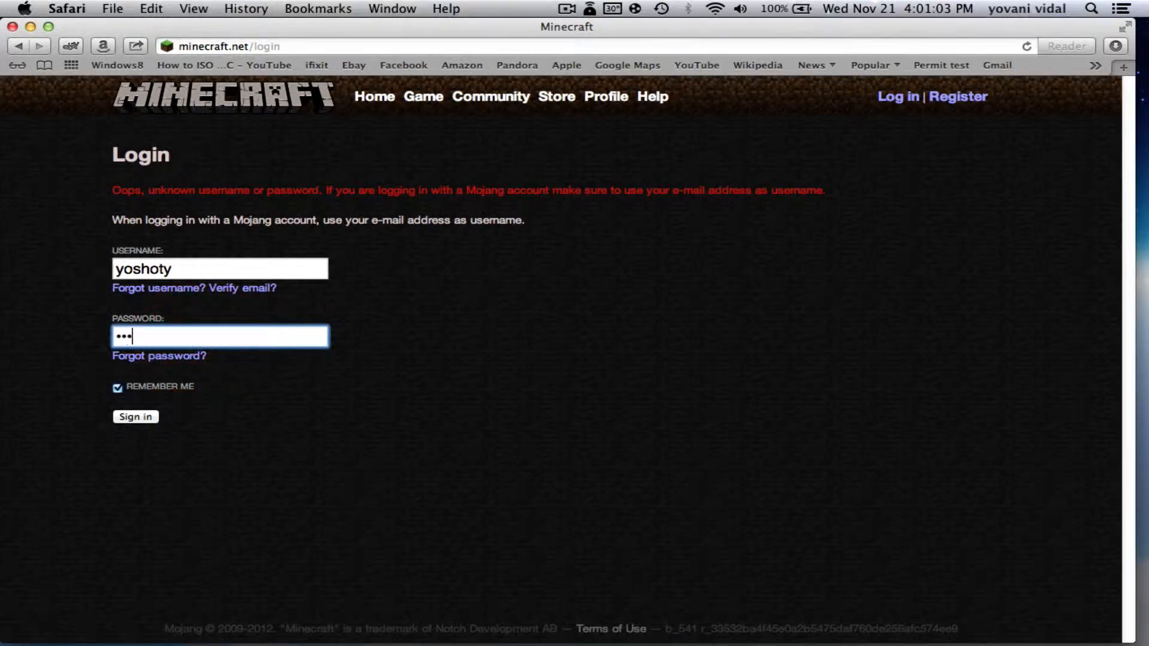
{"action": "type", "text": "••••••••"}
{"action": "key", "text": "Return"}
{"action": "left_click", "coordinate": [685, 160]}
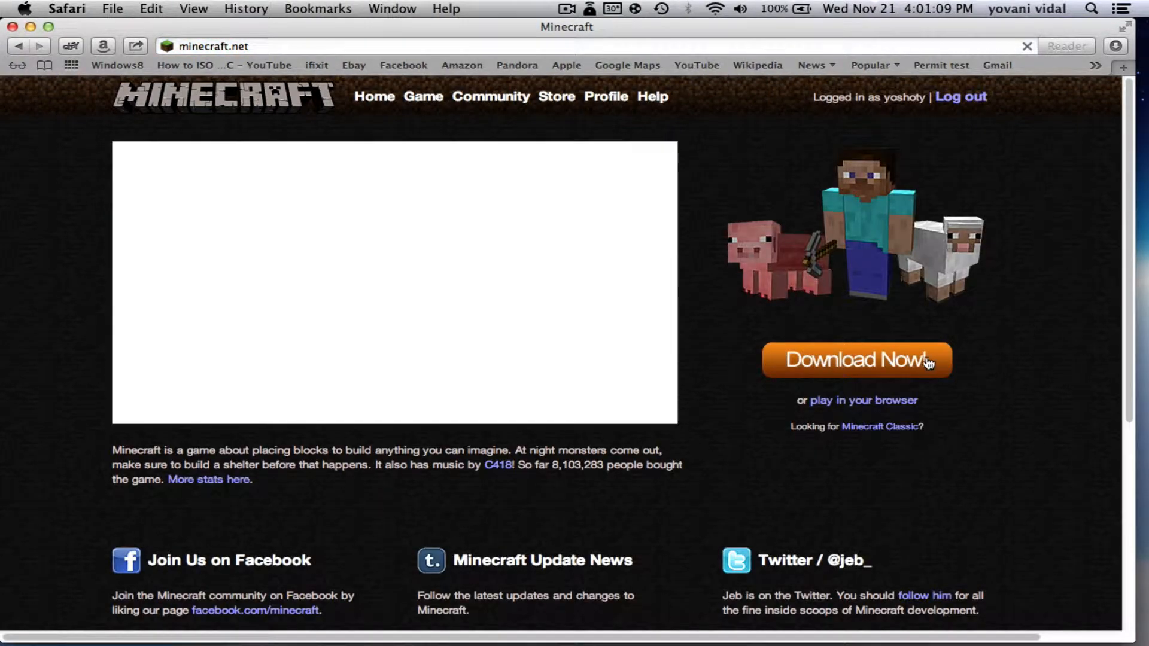
Download minecraft_server.jar and open the wiki's server setup tutorial
{"action": "left_click", "coordinate": [927, 362]}
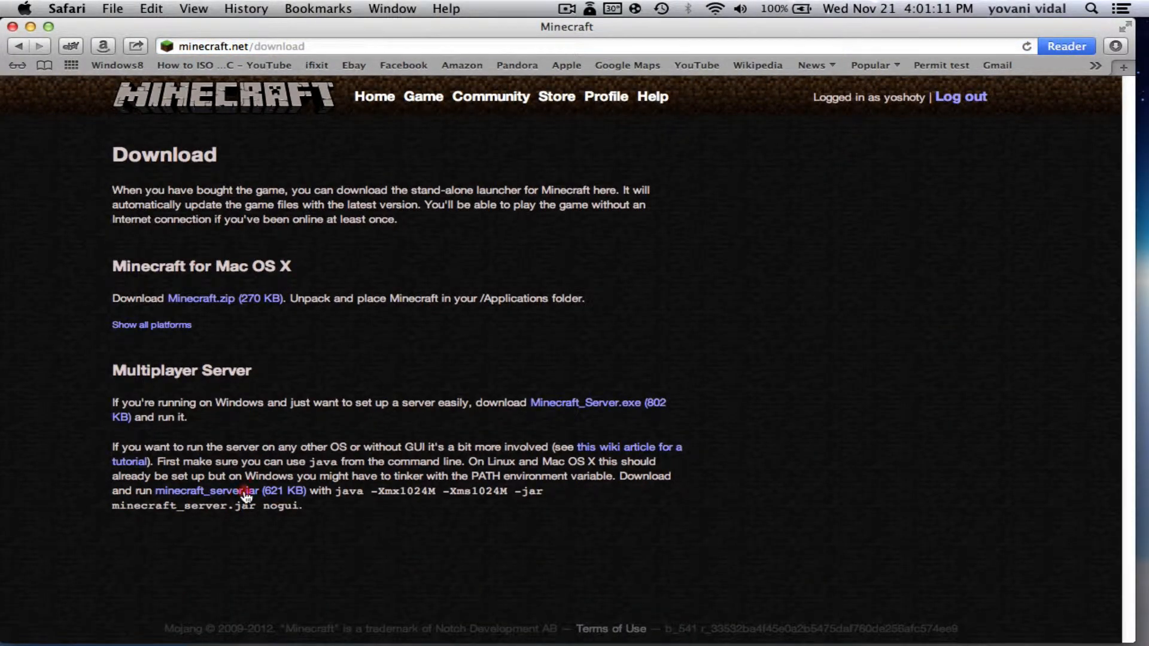
{"action": "left_click", "coordinate": [246, 492]}
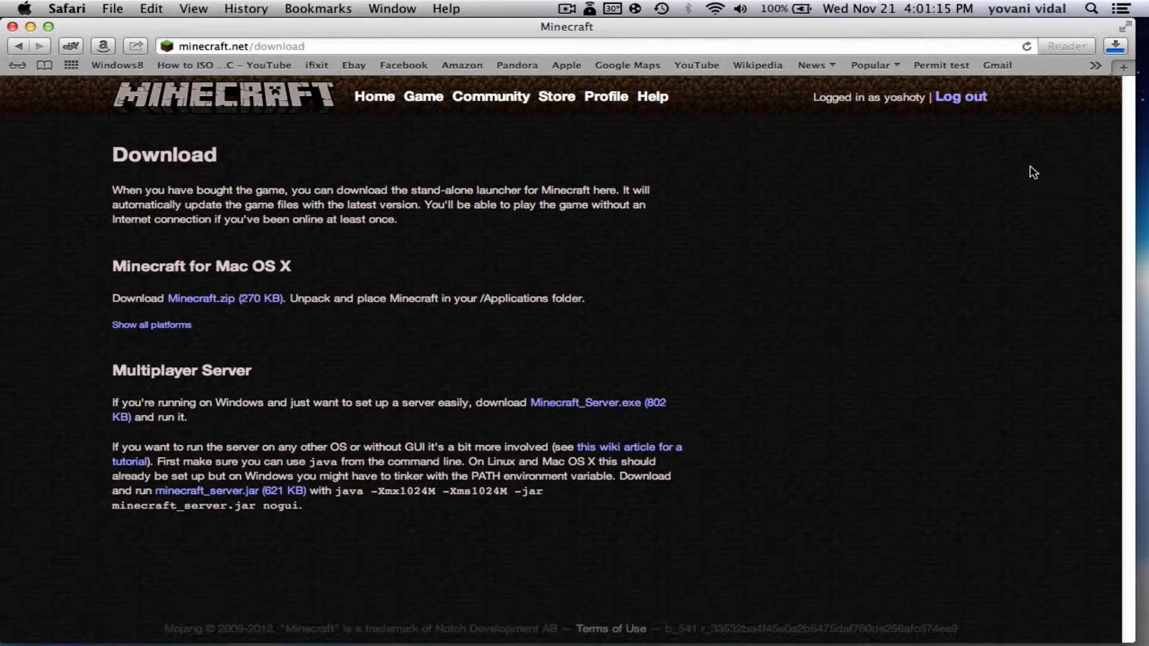
{"action": "left_click", "coordinate": [622, 451]}
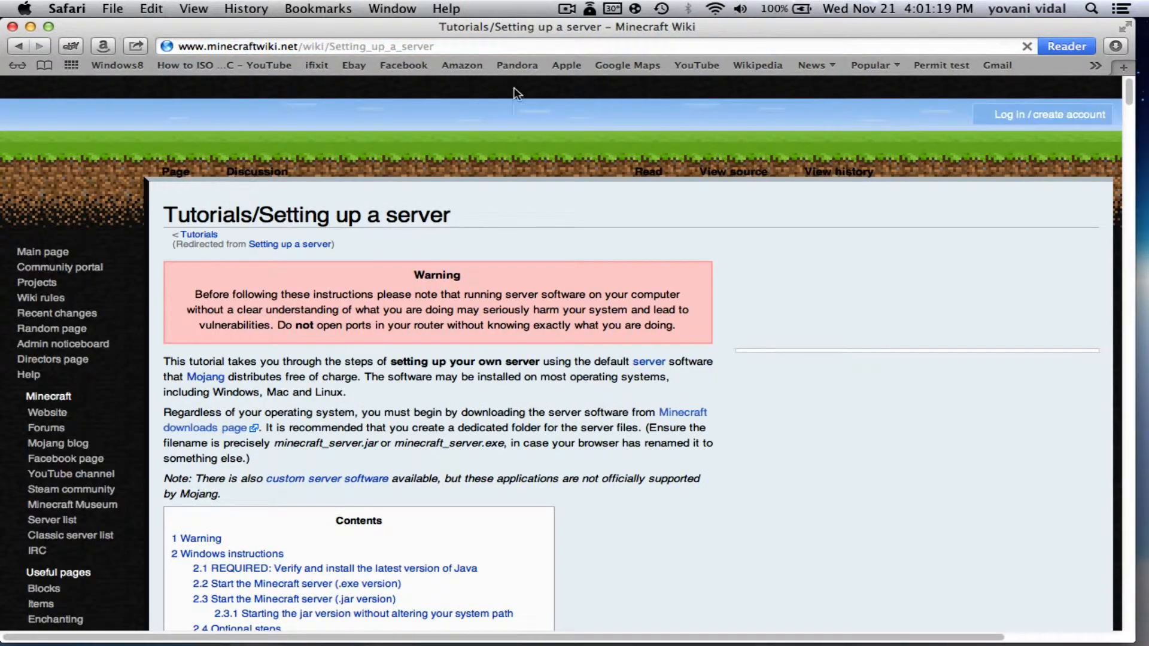
Copy the three-line start script from the Mac OS X instructions and minimize Safari
{"action": "scroll", "coordinate": [511, 121], "scroll_direction": "down", "scroll_amount": 4}
{"action": "left_click", "coordinate": [180, 448]}
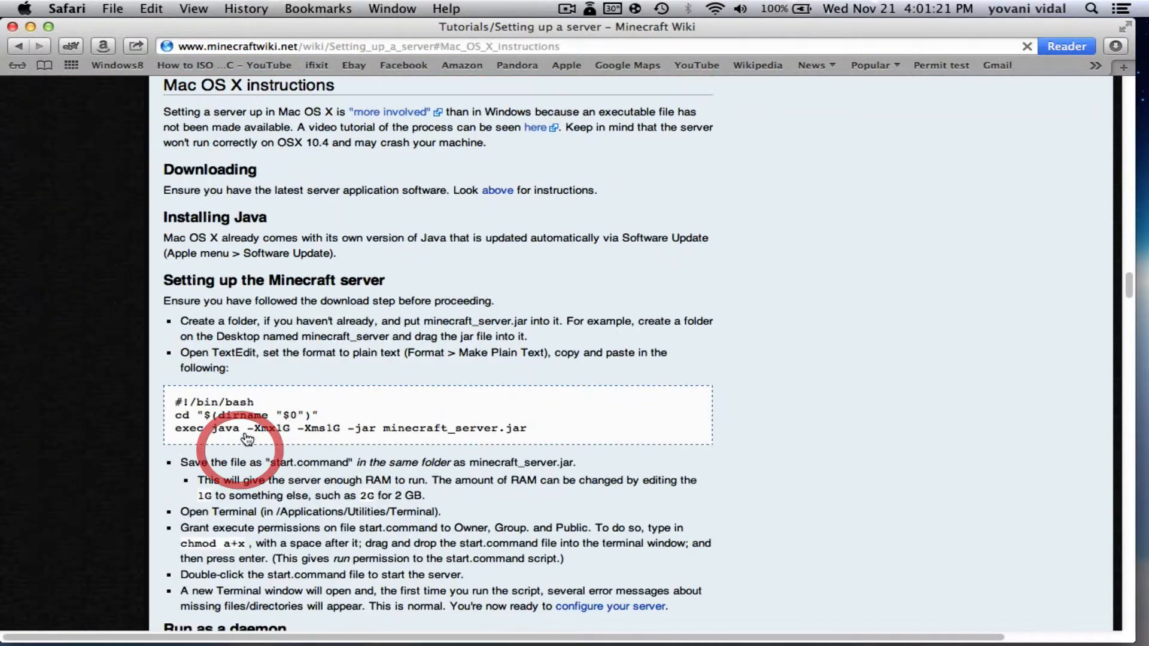
{"action": "left_click_drag", "start_coordinate": [179, 407], "coordinate": [500, 443]}
{"action": "scroll", "coordinate": [516, 442], "scroll_direction": "up", "scroll_amount": 2}
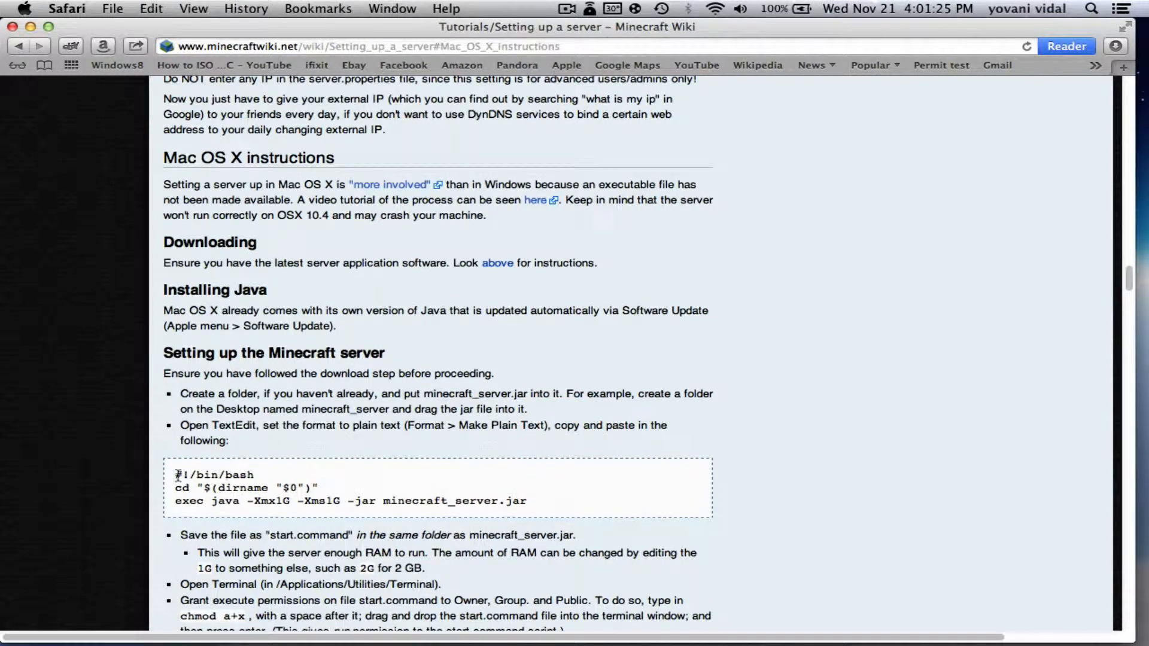
{"action": "left_click_drag", "start_coordinate": [175, 475], "coordinate": [555, 514]}
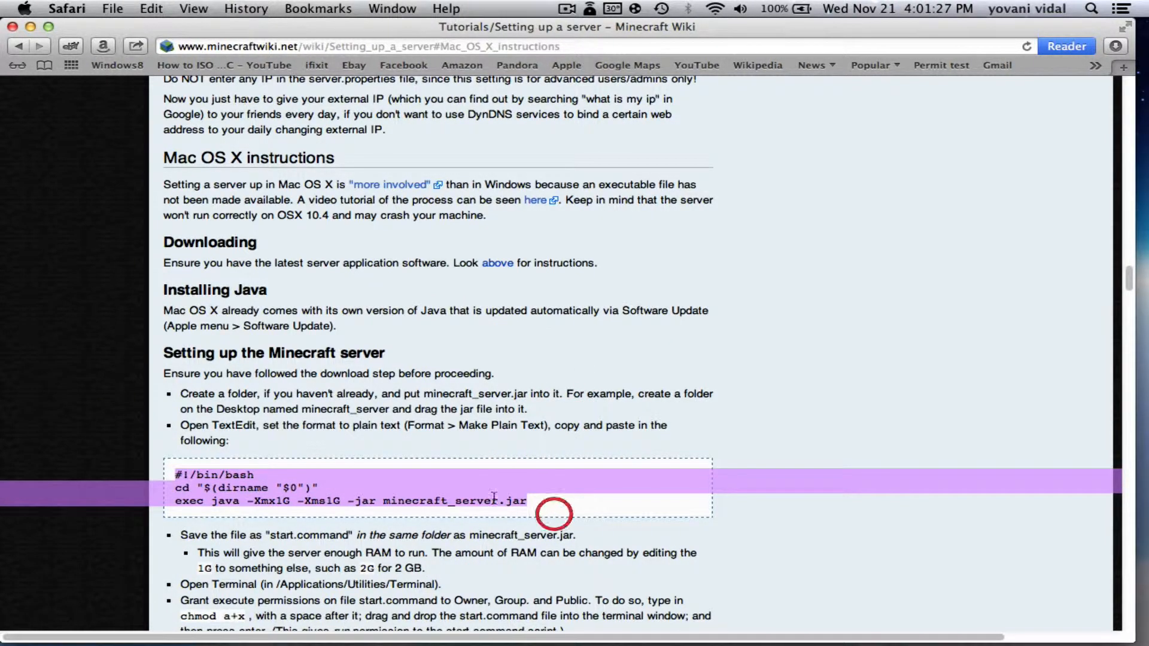
{"action": "right_click", "coordinate": [483, 490]}
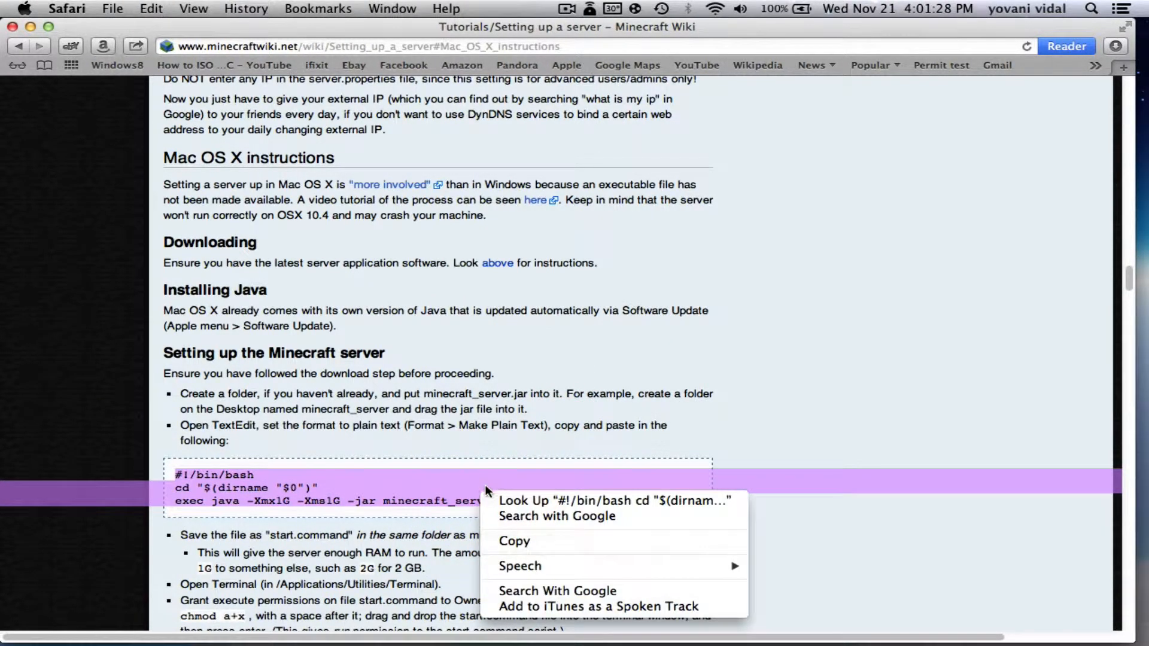
{"action": "left_click", "coordinate": [516, 542]}
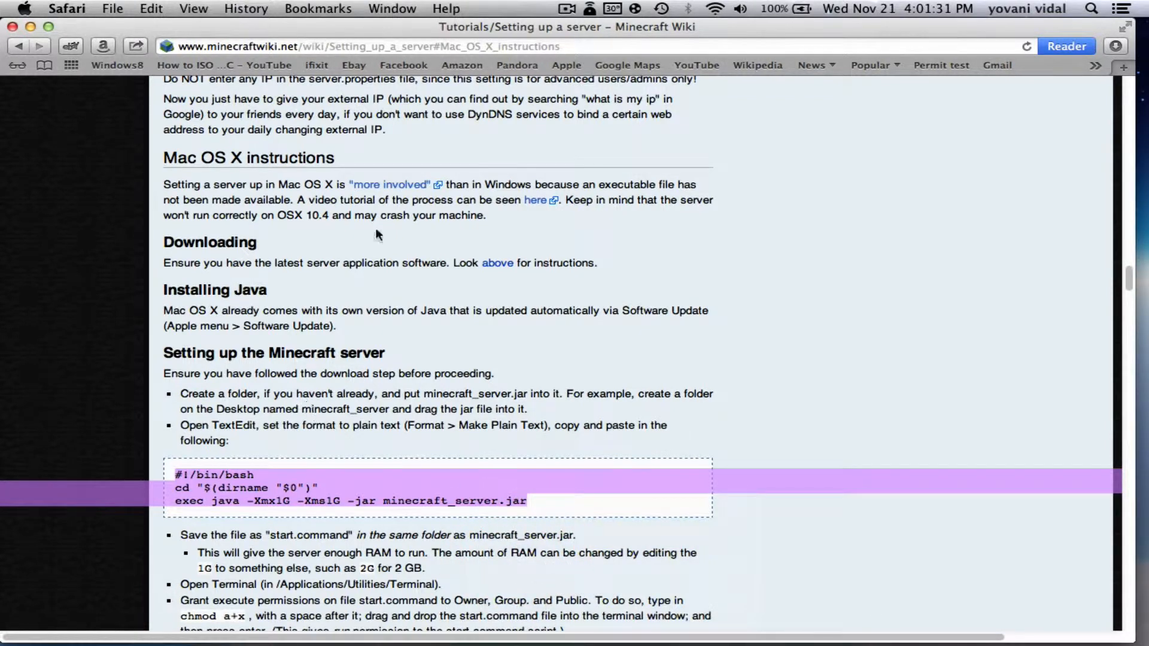
{"action": "left_click", "coordinate": [31, 28]}
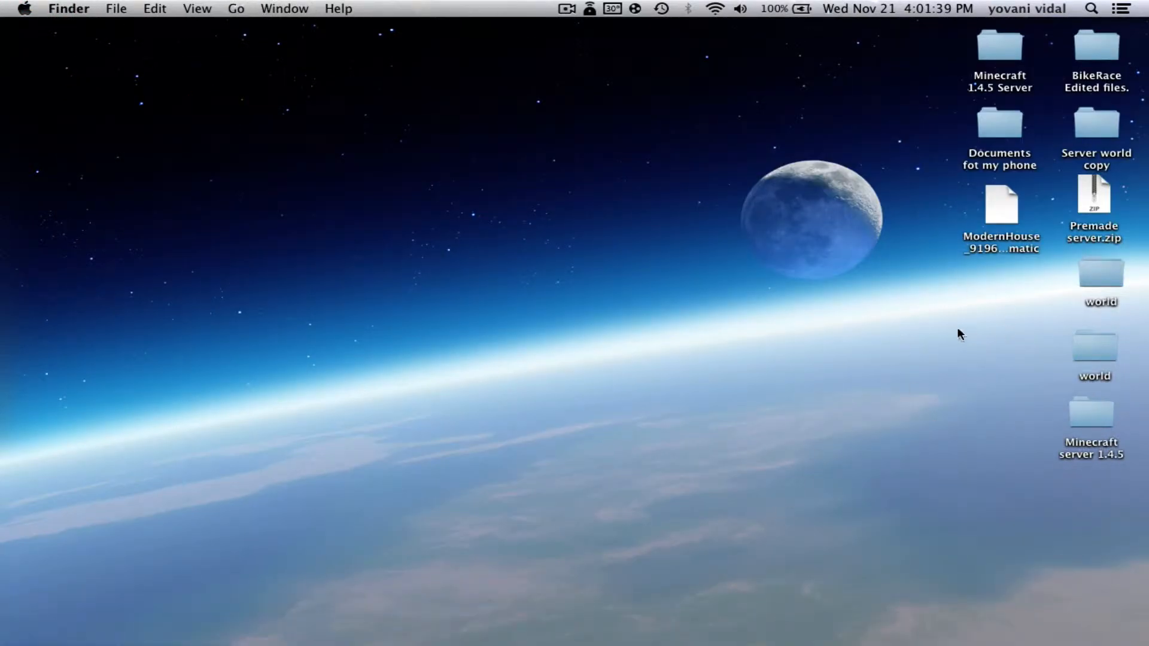
Create a new desktop folder named server 1.4.5
{"action": "right_click", "coordinate": [903, 307]}
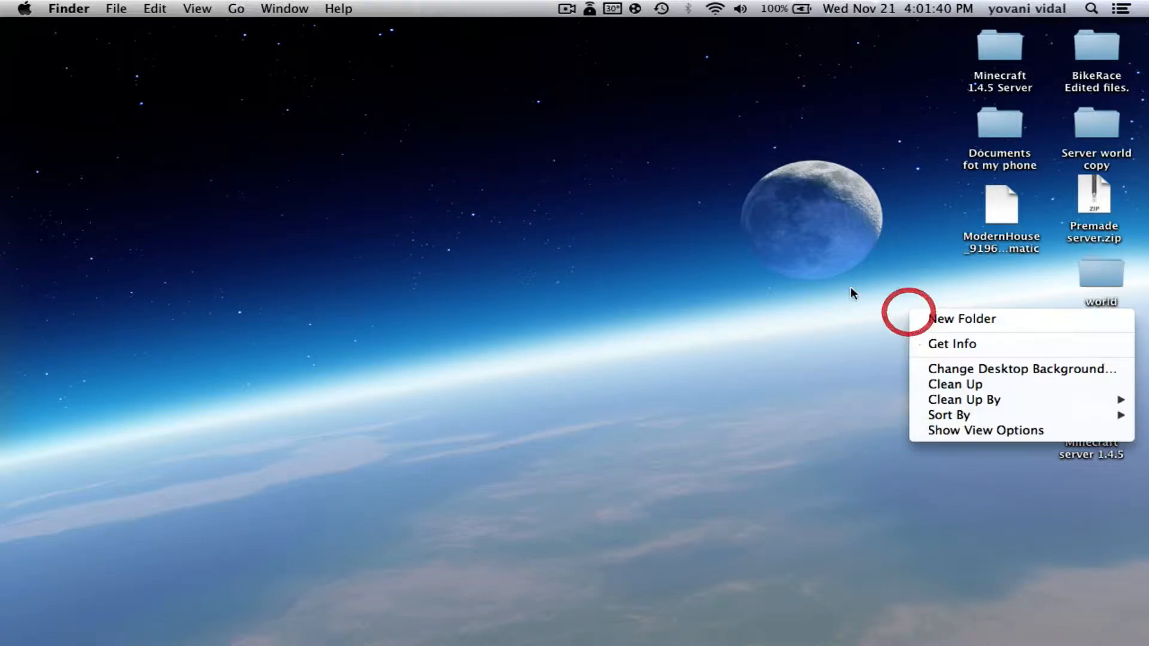
{"action": "left_click", "coordinate": [944, 318]}
{"action": "key", "text": "BackSpace"}
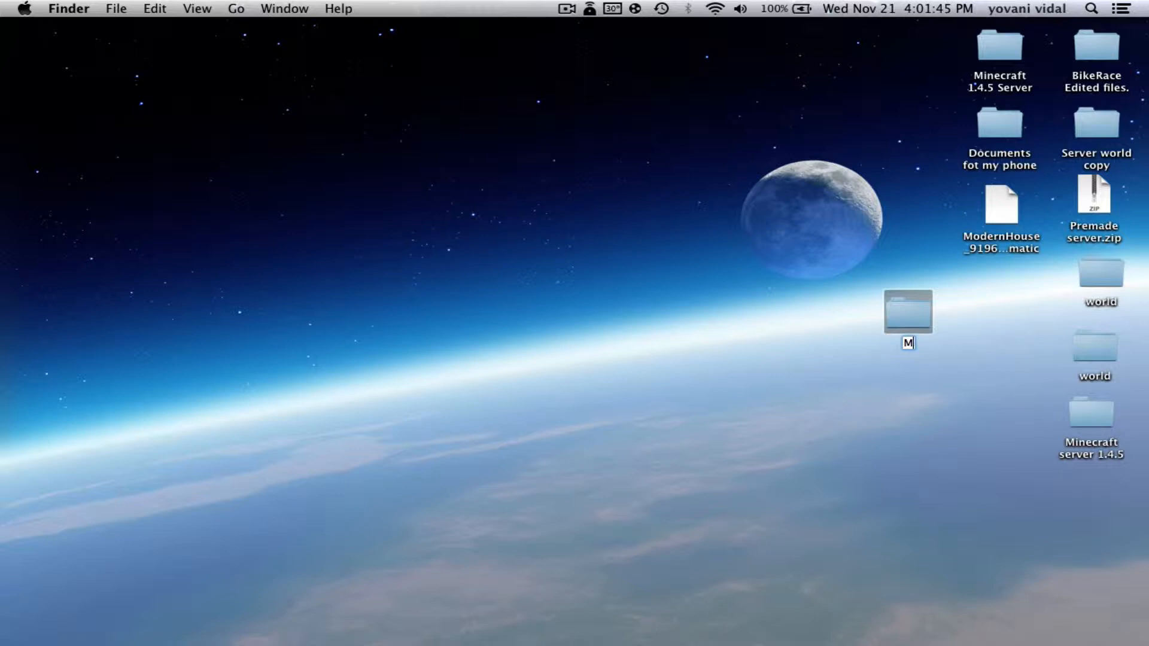
{"action": "type", "text": "minecraf"}
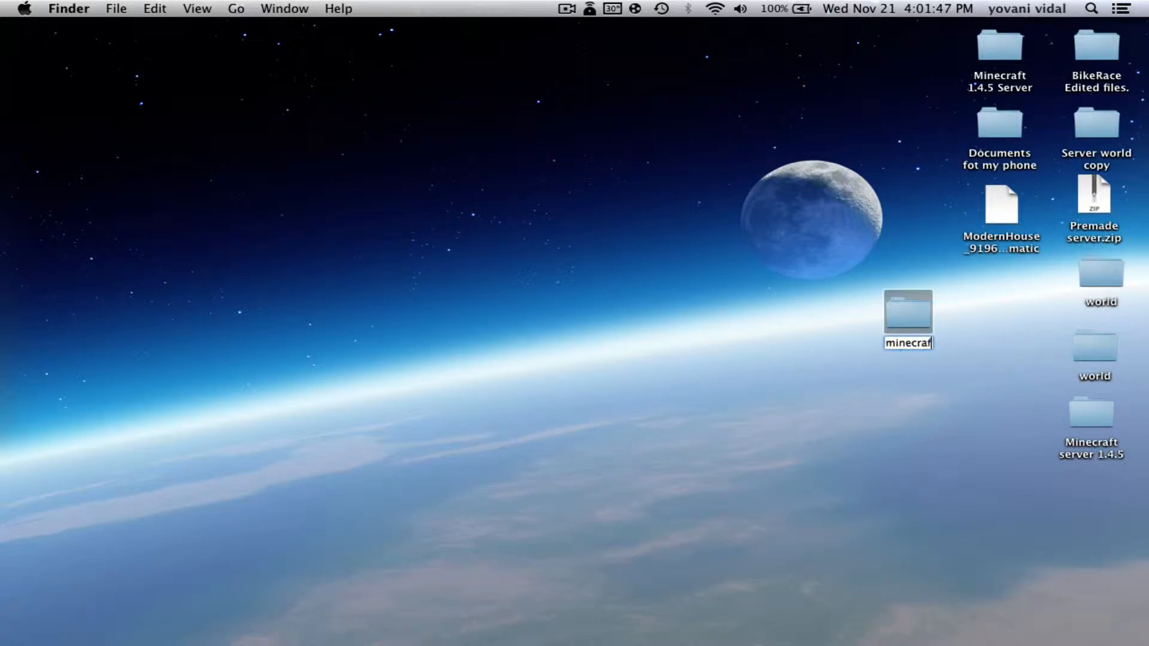
{"action": "type", "text": "t serve"}
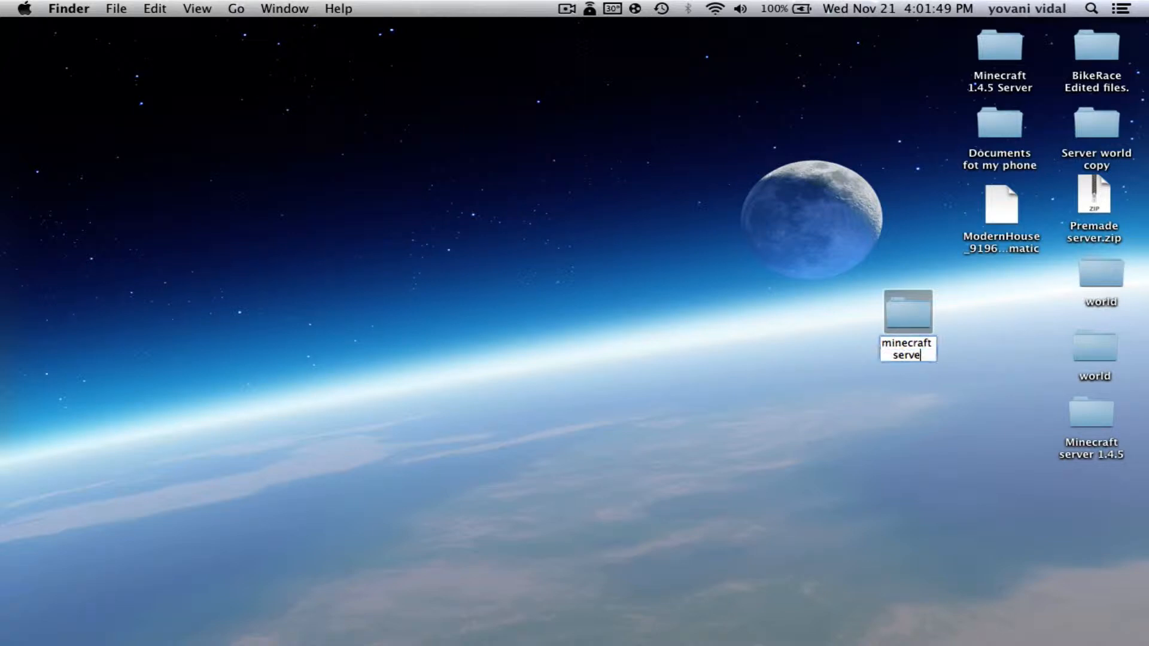
{"action": "type", "text": "r 1.4.5"}
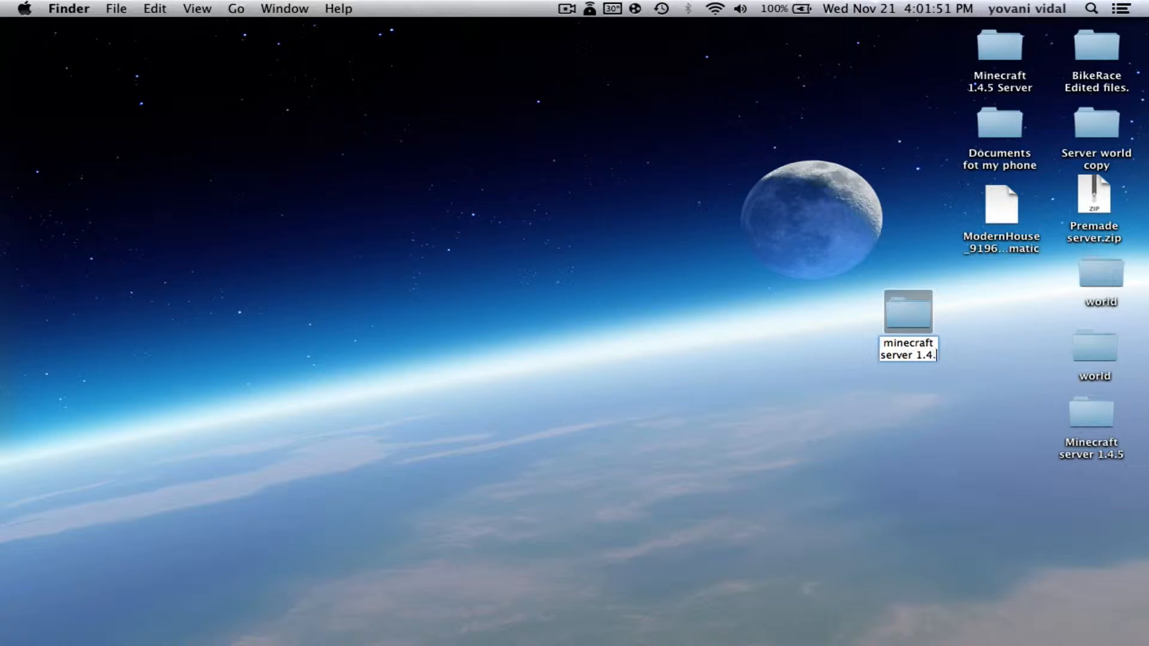
{"action": "key", "text": "Return"}
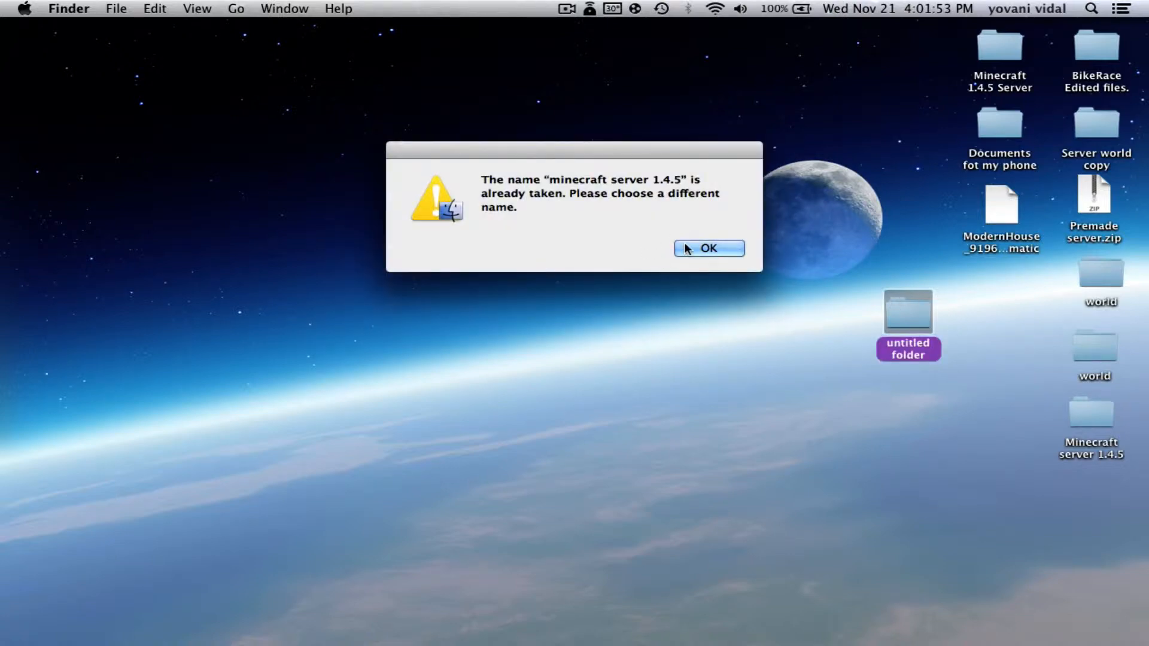
{"action": "left_click", "coordinate": [686, 248]}
{"action": "key", "text": "Return"}
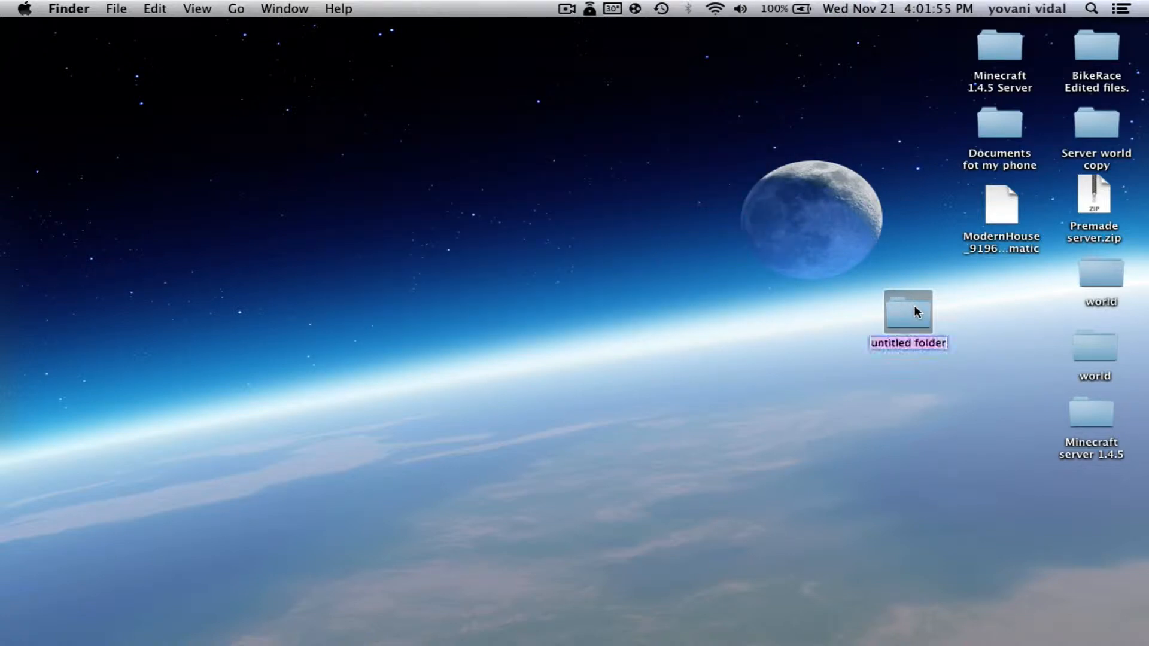
{"action": "key", "text": "Right"}
{"action": "key", "text": "BackSpace"}
{"action": "key", "text": "BackSpace"}
{"action": "key", "text": "BackSpace"}
{"action": "key", "text": "BackSpace"}
{"action": "key", "text": "BackSpace"}
{"action": "key", "text": "BackSpace"}
{"action": "key", "text": "BackSpace"}
{"action": "key", "text": "BackSpace"}
{"action": "key", "text": "BackSpace"}
{"action": "key", "text": "BackSpace"}
{"action": "key", "text": "BackSpace"}
{"action": "key", "text": "BackSpace"}
{"action": "key", "text": "BackSpace"}
{"action": "key", "text": "BackSpace"}
{"action": "key", "text": "BackSpace"}
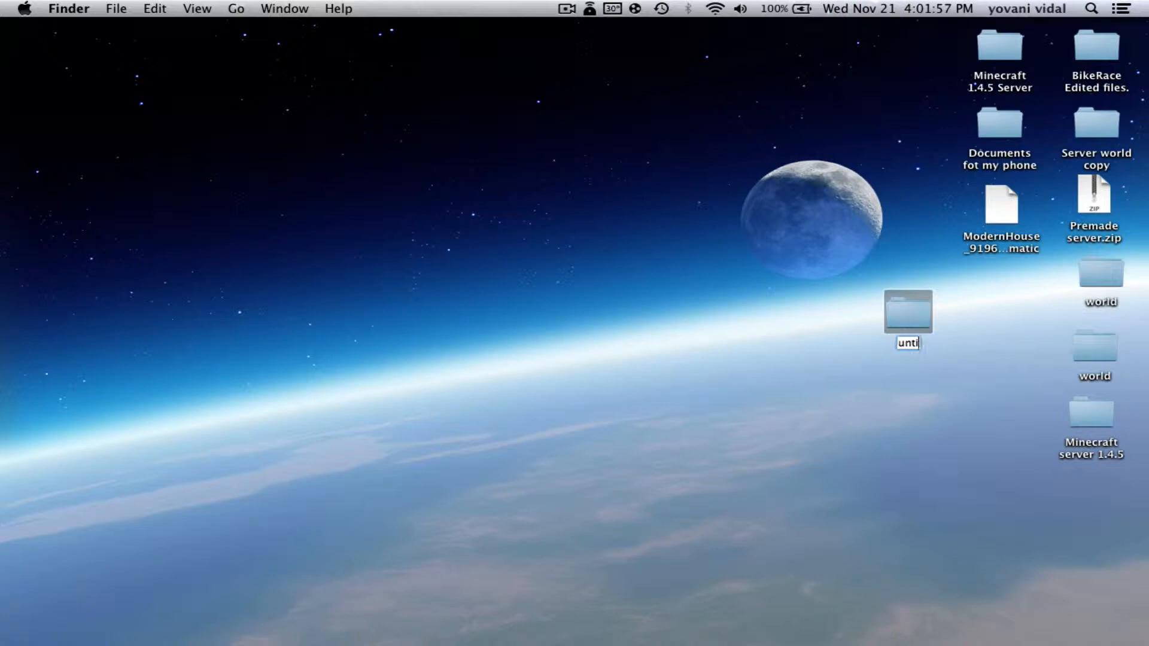
{"action": "type", "text": "server 1.4.5"}
{"action": "key", "text": "Return"}
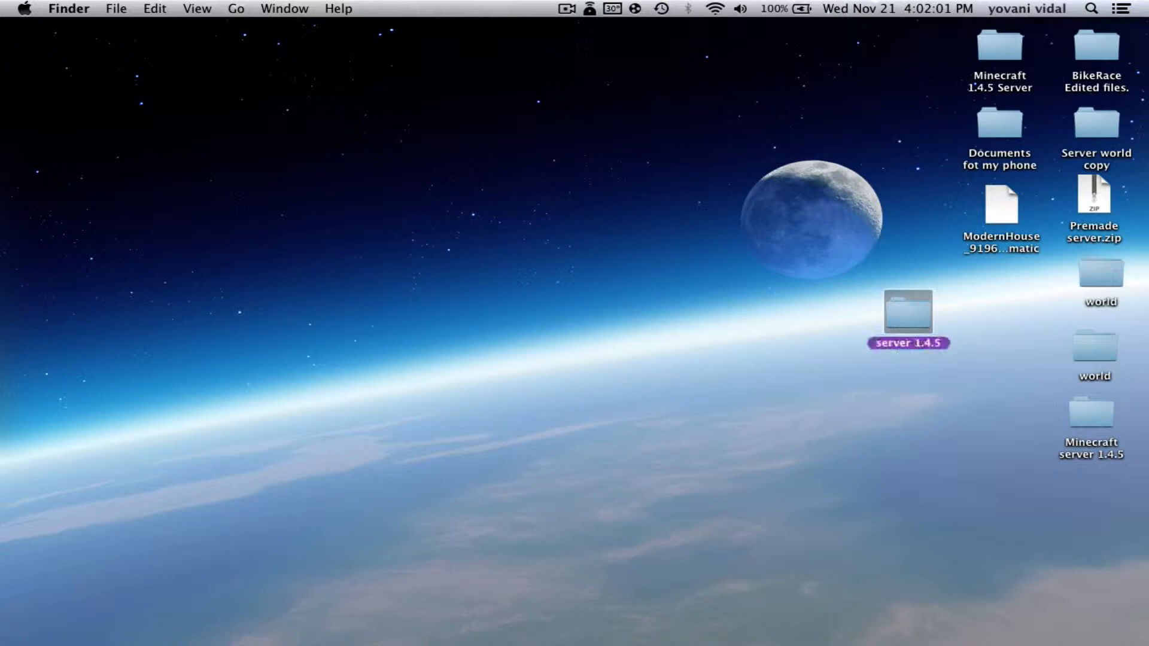
{"action": "left_click", "coordinate": [883, 441]}
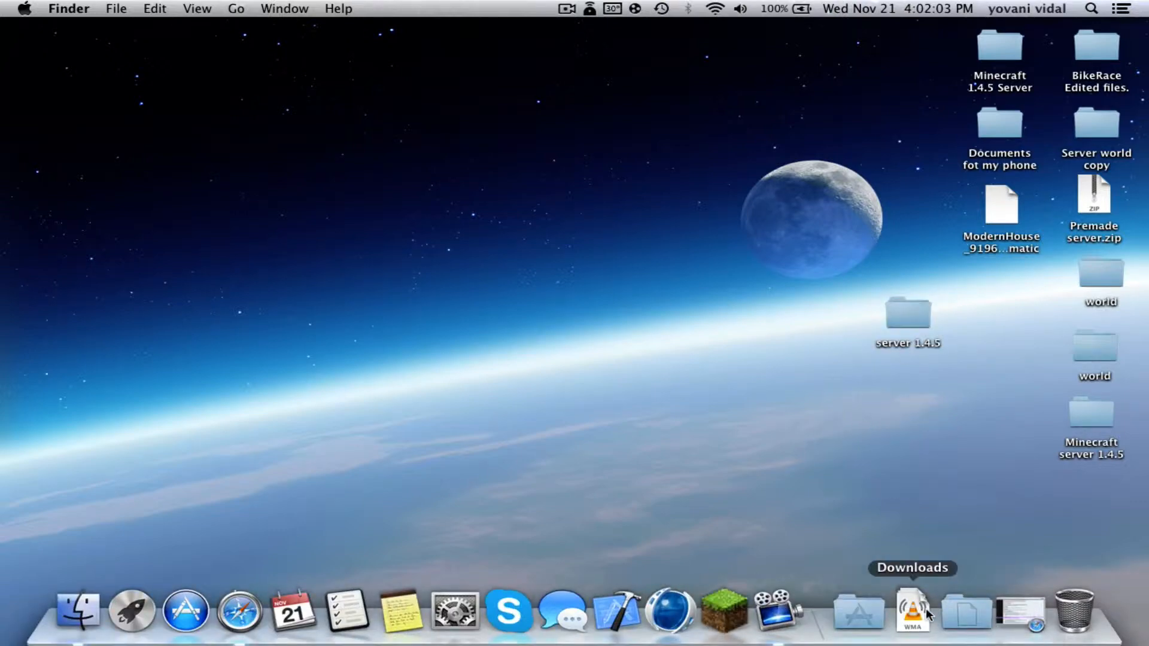
Move minecraft_server.jar from Downloads into server 1.4.5 and open the folder
{"action": "left_click", "coordinate": [912, 610]}
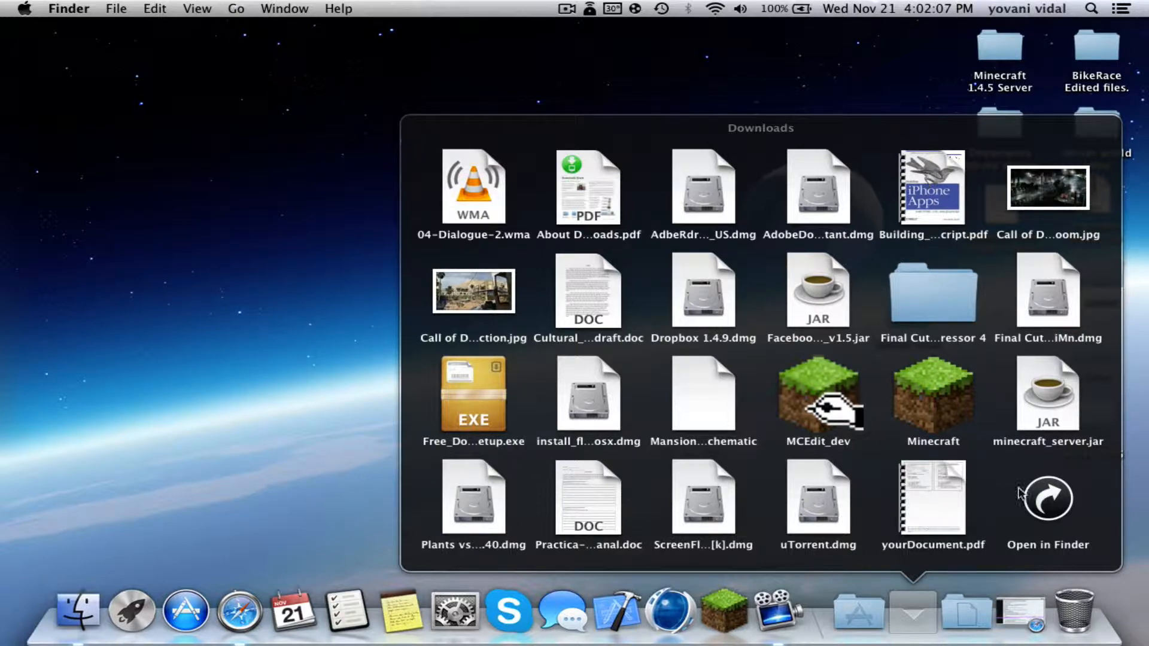
{"action": "left_click_drag", "start_coordinate": [1050, 413], "coordinate": [906, 321]}
{"action": "double_click", "coordinate": [905, 322]}
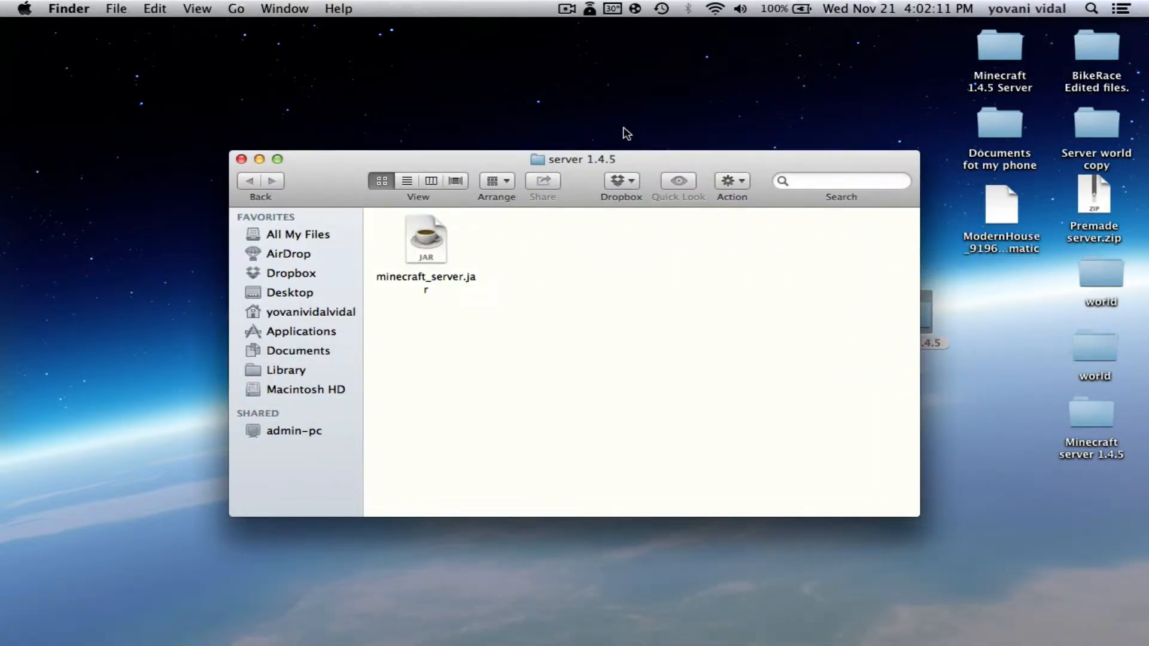
{"action": "left_click_drag", "start_coordinate": [623, 157], "coordinate": [547, 108]}
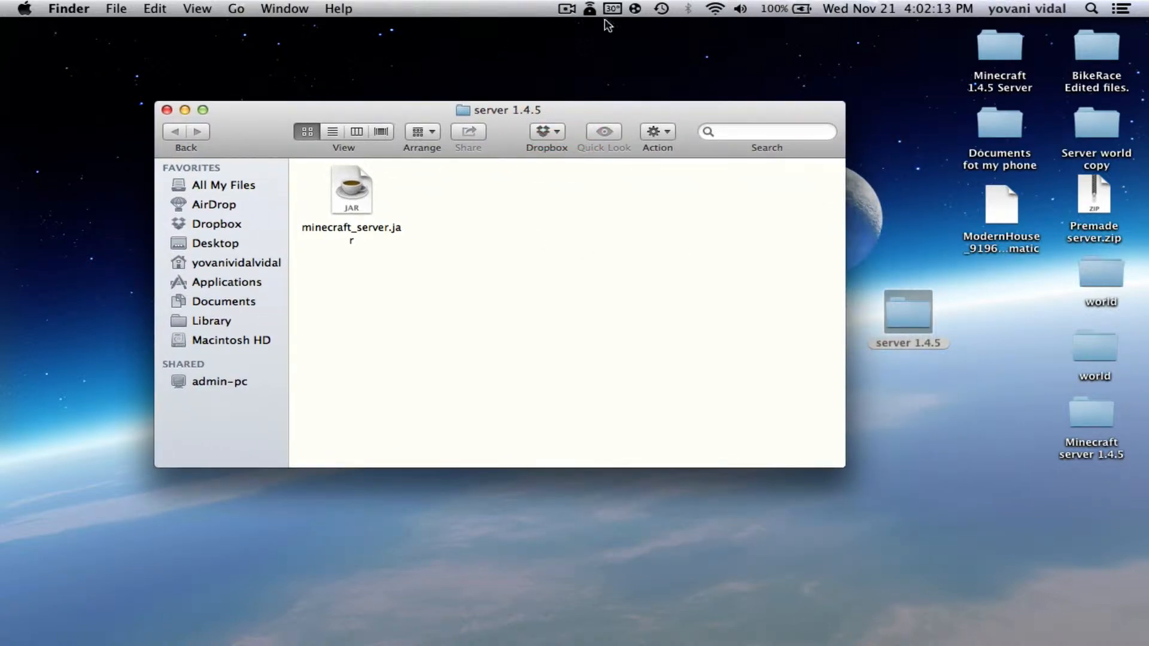
Launch TextEdit through Spotlight
{"action": "left_click", "coordinate": [1092, 8]}
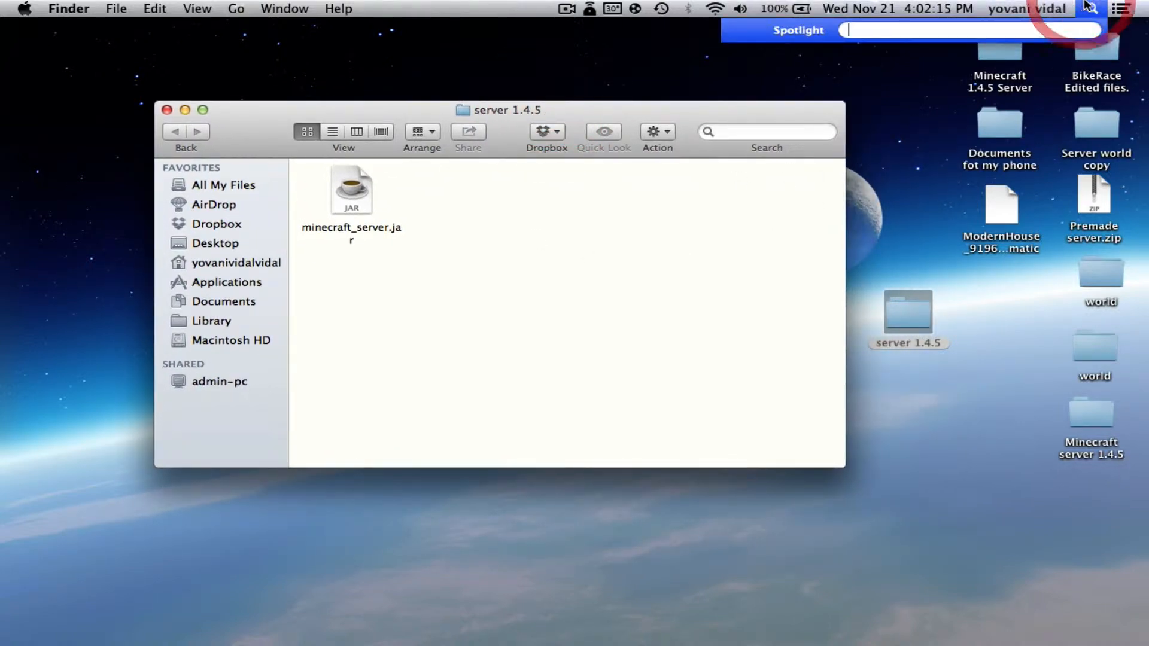
{"action": "left_click", "coordinate": [962, 33]}
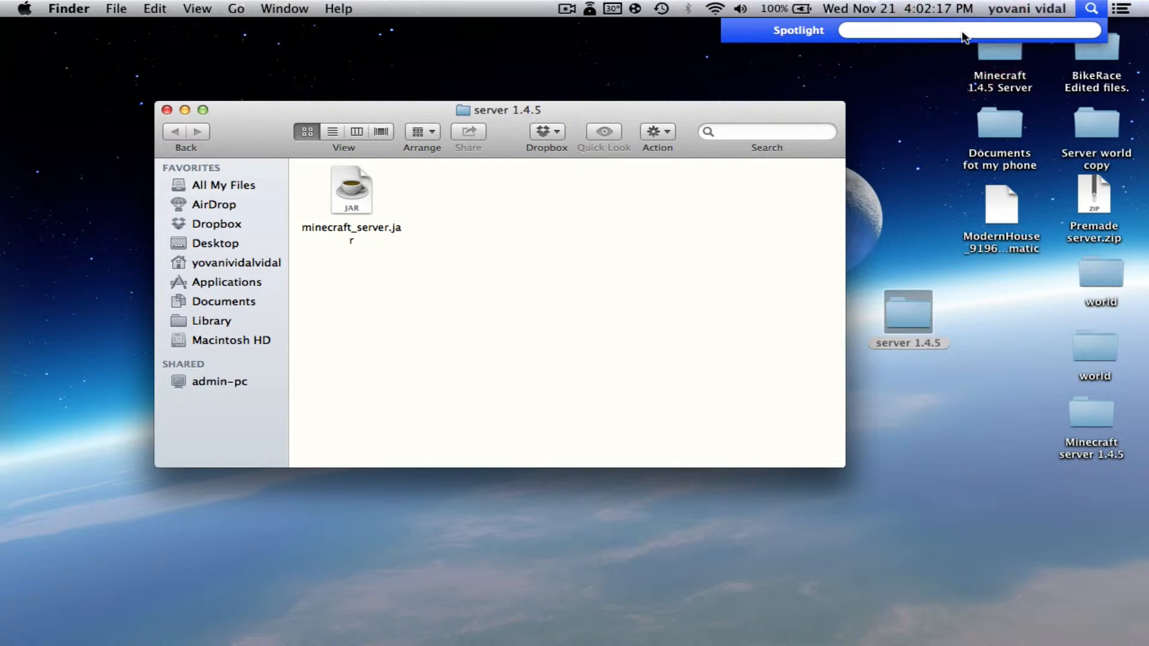
{"action": "type", "text": "text"}
{"action": "key", "text": "Return"}
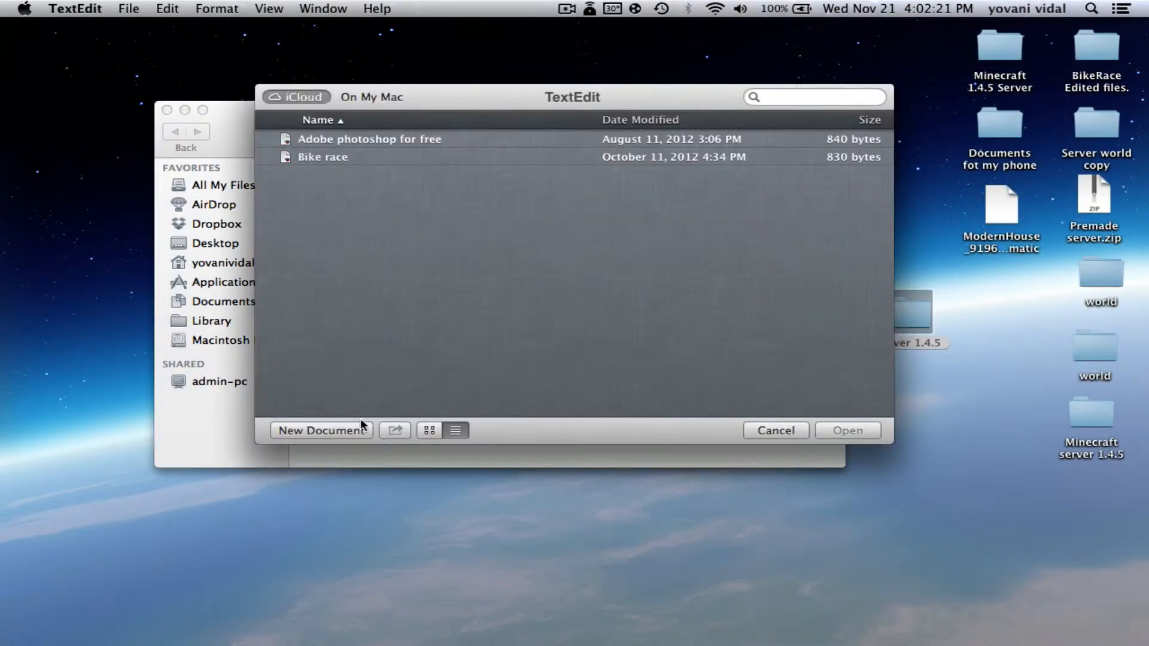
Paste the three-line start script into a new document and add nogui after the last line
{"action": "left_click", "coordinate": [357, 426]}
{"action": "left_click", "coordinate": [326, 119]}
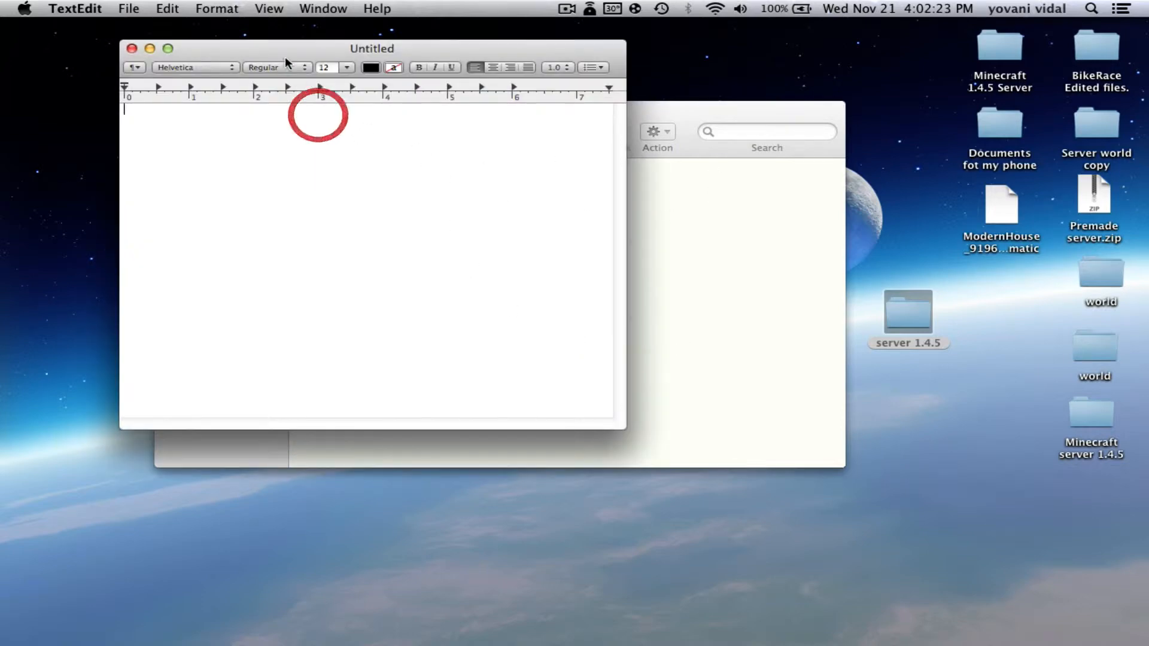
{"action": "left_click_drag", "start_coordinate": [292, 48], "coordinate": [426, 230]}
{"action": "right_click", "coordinate": [413, 300]}
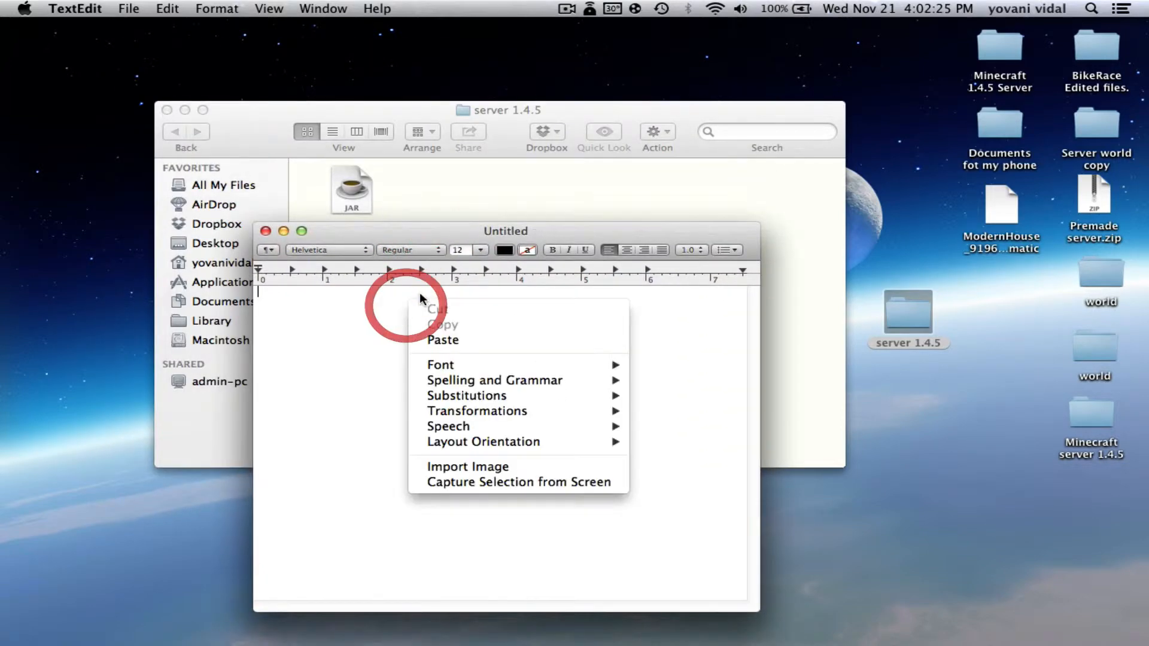
{"action": "left_click", "coordinate": [475, 340]}
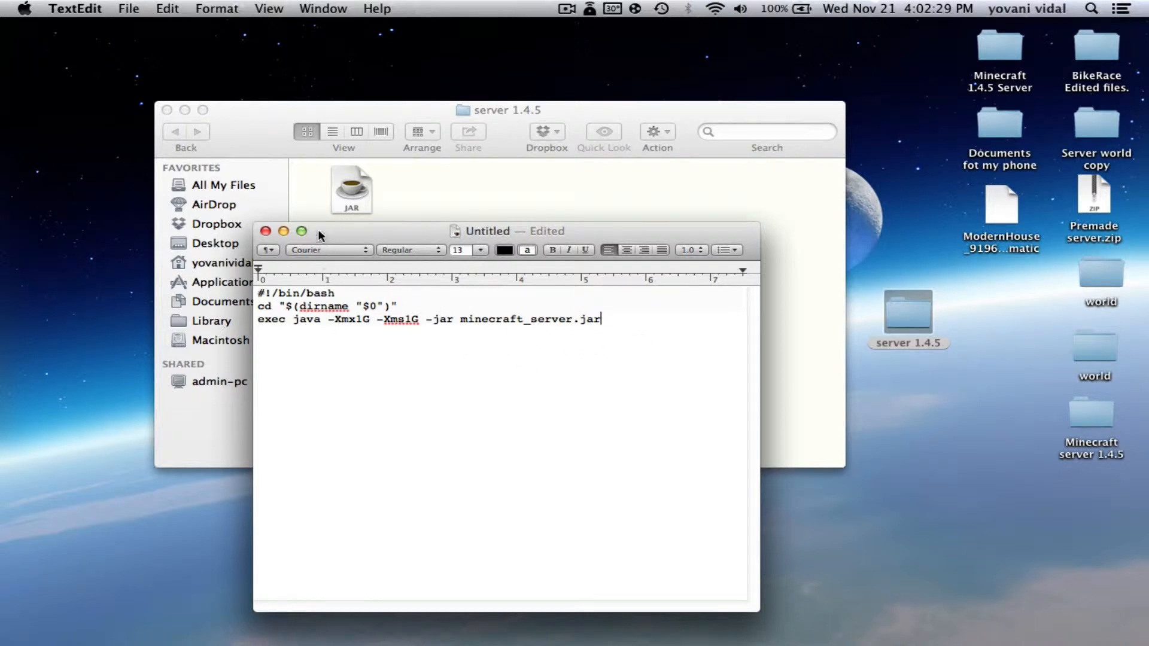
{"action": "left_click_drag", "start_coordinate": [321, 236], "coordinate": [322, 263]}
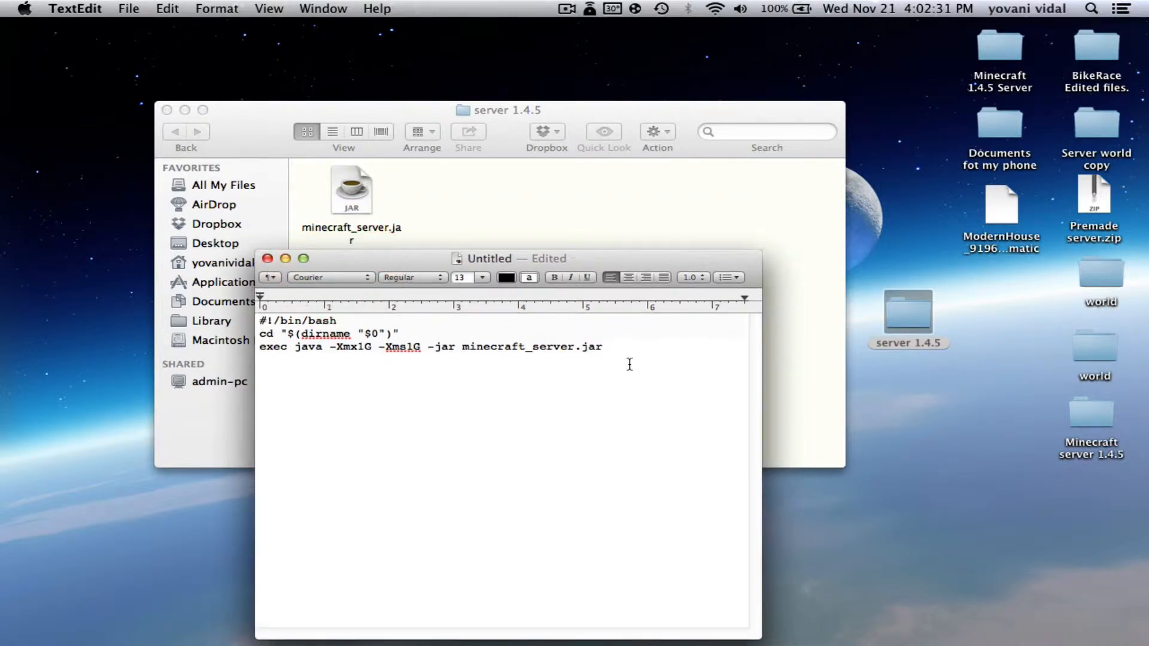
{"action": "left_click", "coordinate": [616, 356]}
{"action": "type", "text": "nogui"}
Convert the document to plain text
{"action": "left_click", "coordinate": [200, 9]}
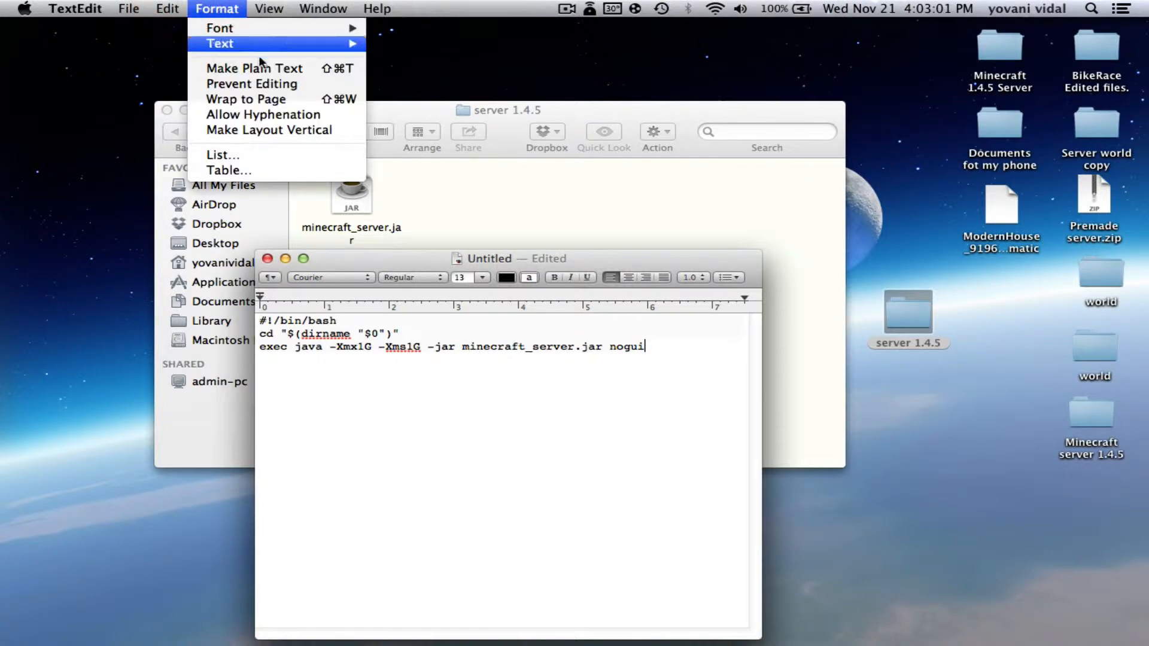
{"action": "left_click", "coordinate": [267, 70]}
{"action": "left_click", "coordinate": [645, 370]}
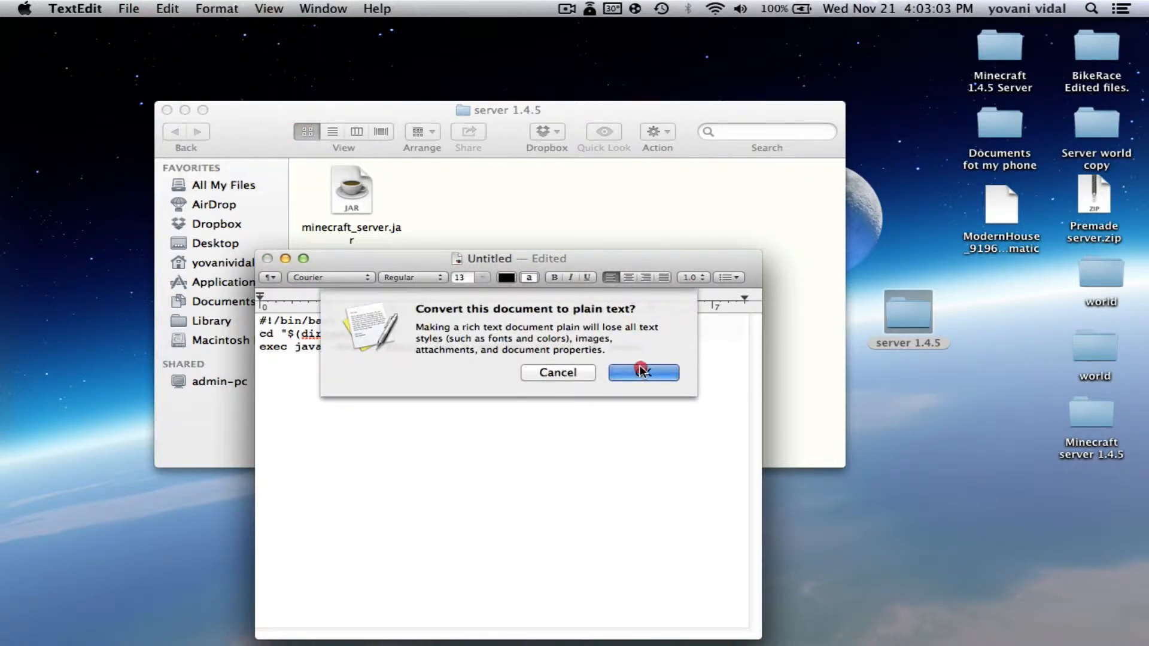
{"action": "left_click", "coordinate": [608, 360]}
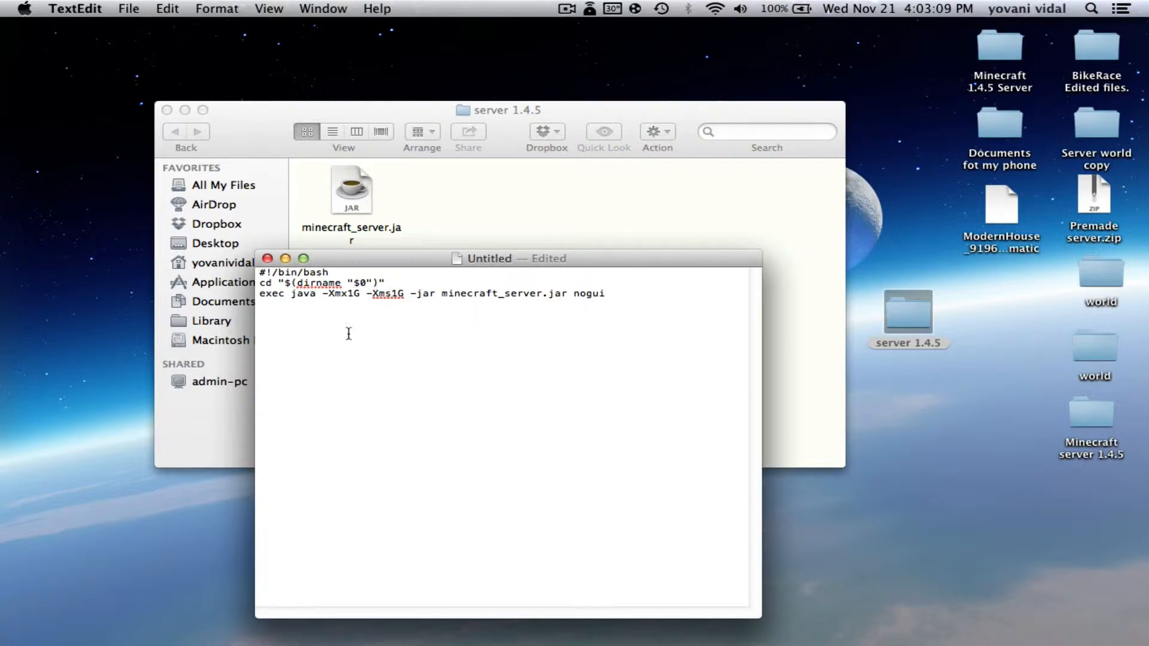
Change -Xms1G and -Xmx1G to -Xms2G and -Xmx2G on the exec line
{"action": "left_click", "coordinate": [414, 307]}
{"action": "left_click", "coordinate": [408, 305]}
{"action": "key", "text": "BackSpace"}
{"action": "type", "text": "2"}
{"action": "left_click", "coordinate": [354, 294]}
{"action": "key", "text": "BackSpace"}
{"action": "type", "text": "2"}
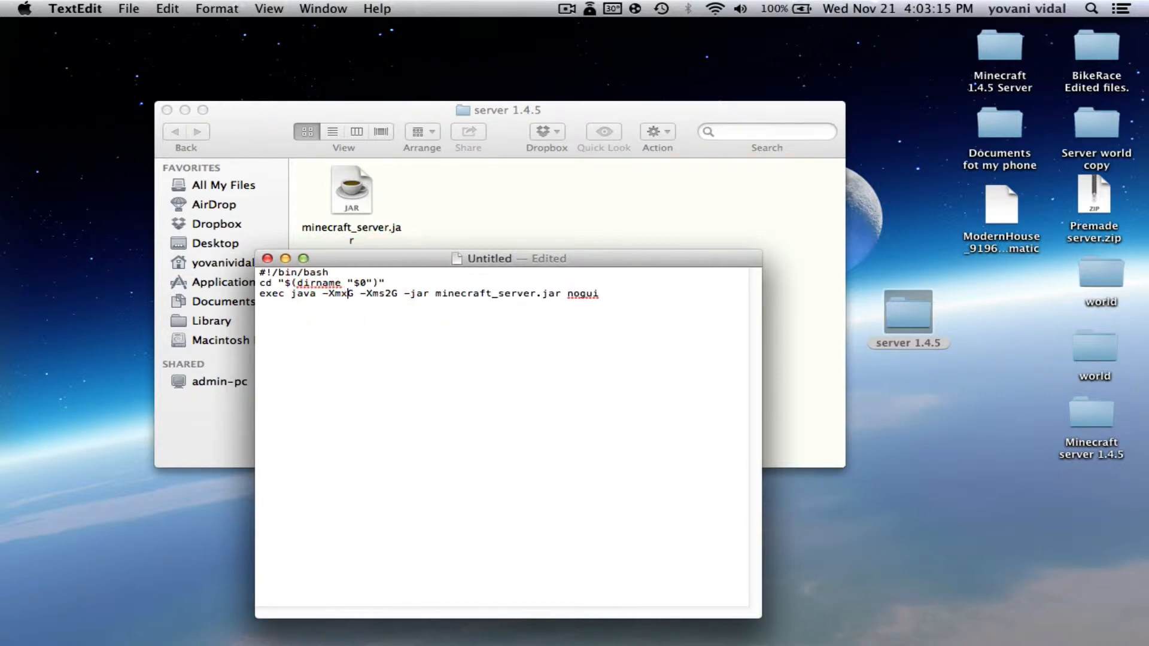
{"action": "key", "text": "Return"}
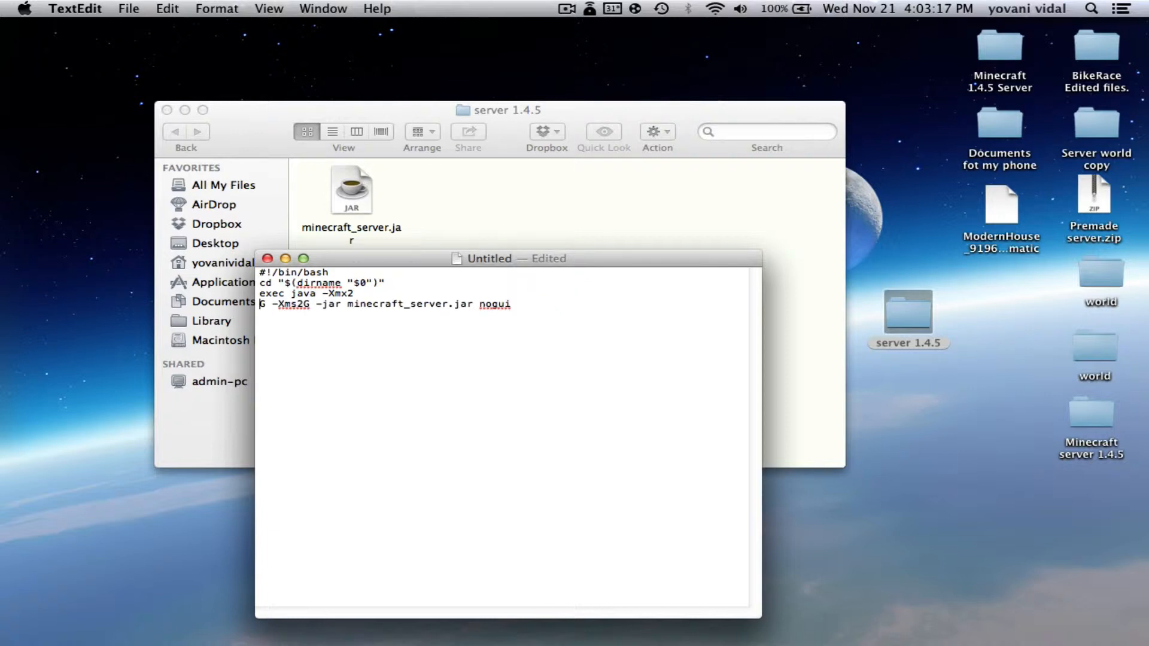
{"action": "key", "text": "BackSpace"}
{"action": "left_click", "coordinate": [338, 353]}
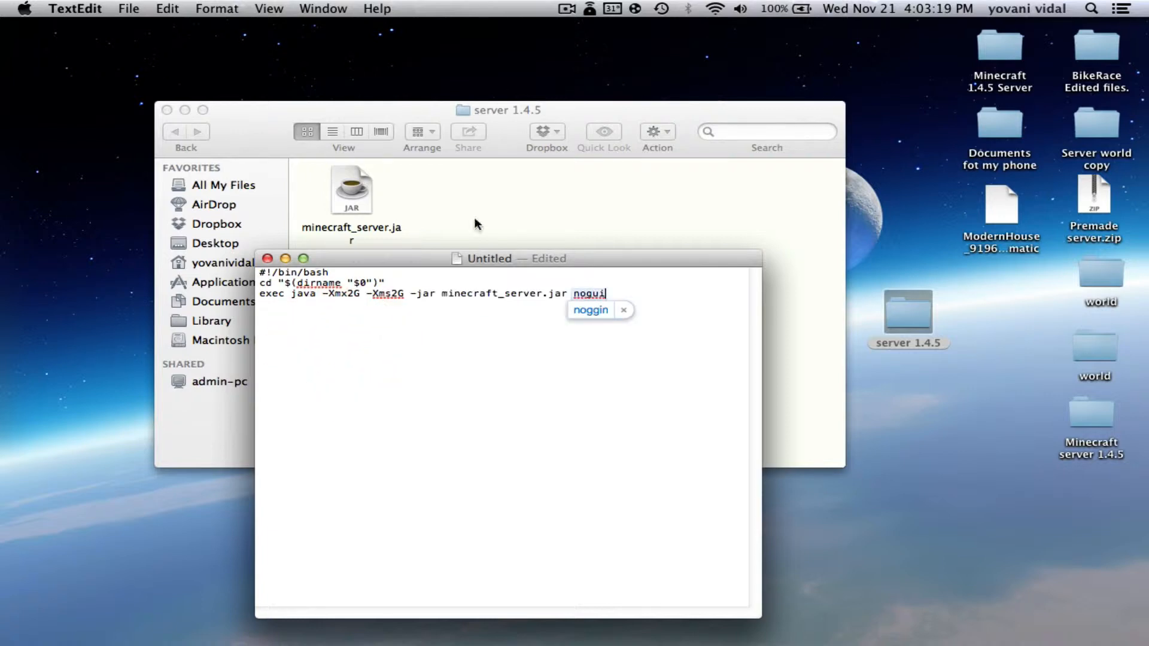
{"action": "left_click", "coordinate": [557, 370]}
{"action": "left_click", "coordinate": [399, 305]}
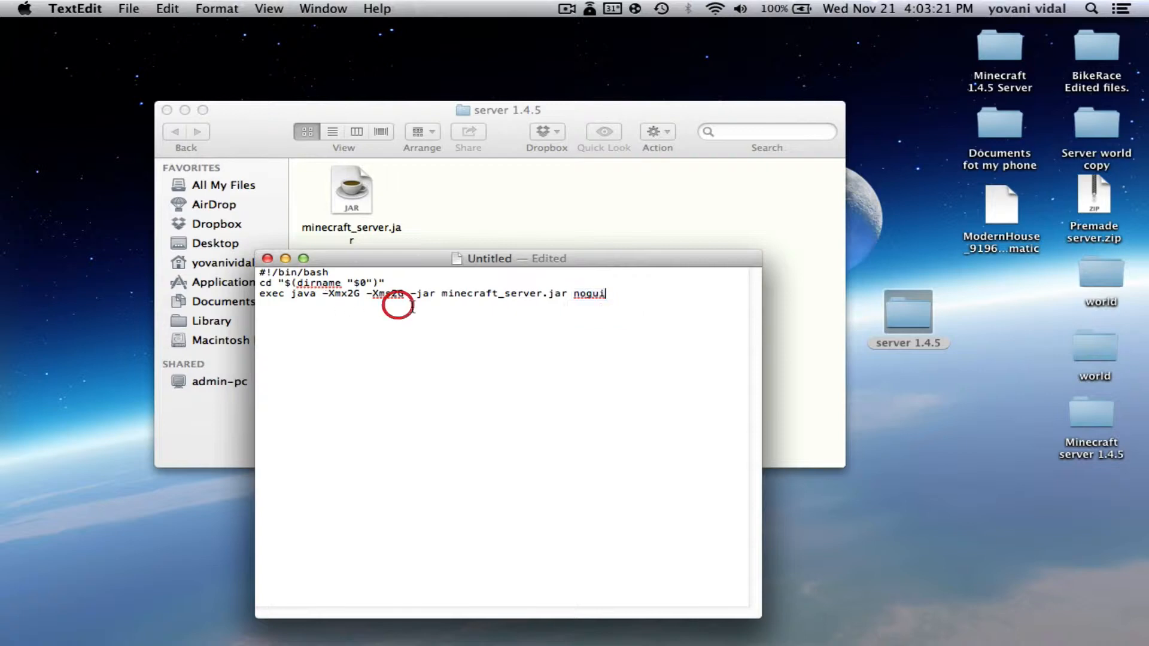
{"action": "left_click", "coordinate": [497, 319]}
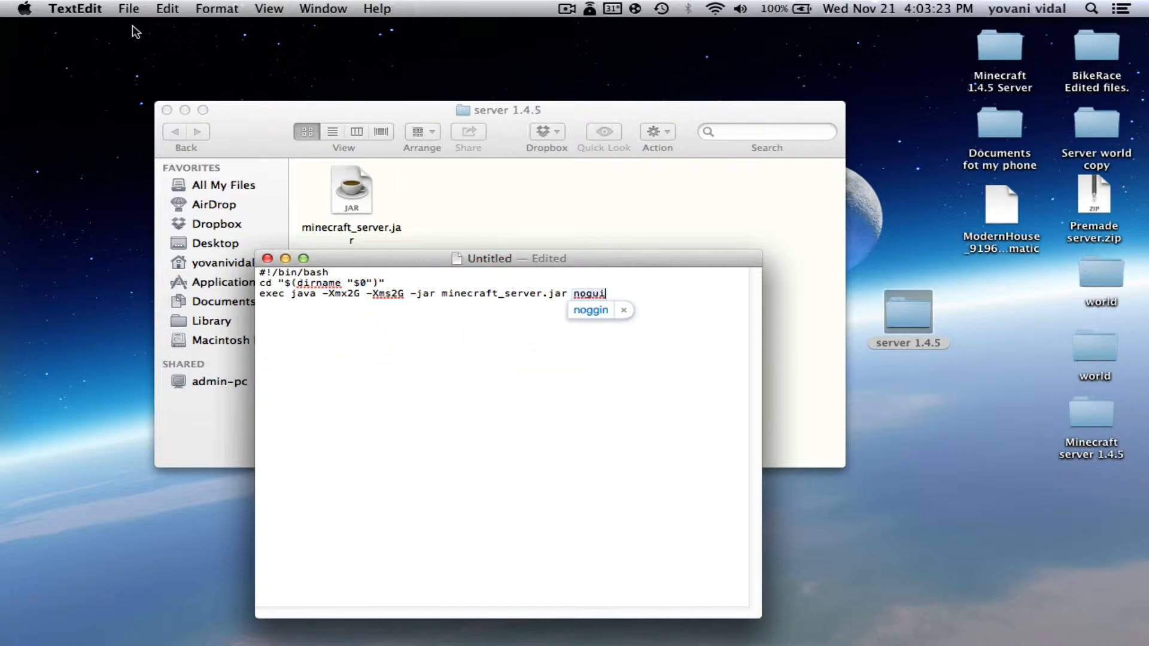
Check the Mac's installed memory in About This Mac
{"action": "left_click", "coordinate": [18, 7]}
{"action": "left_click", "coordinate": [37, 27]}
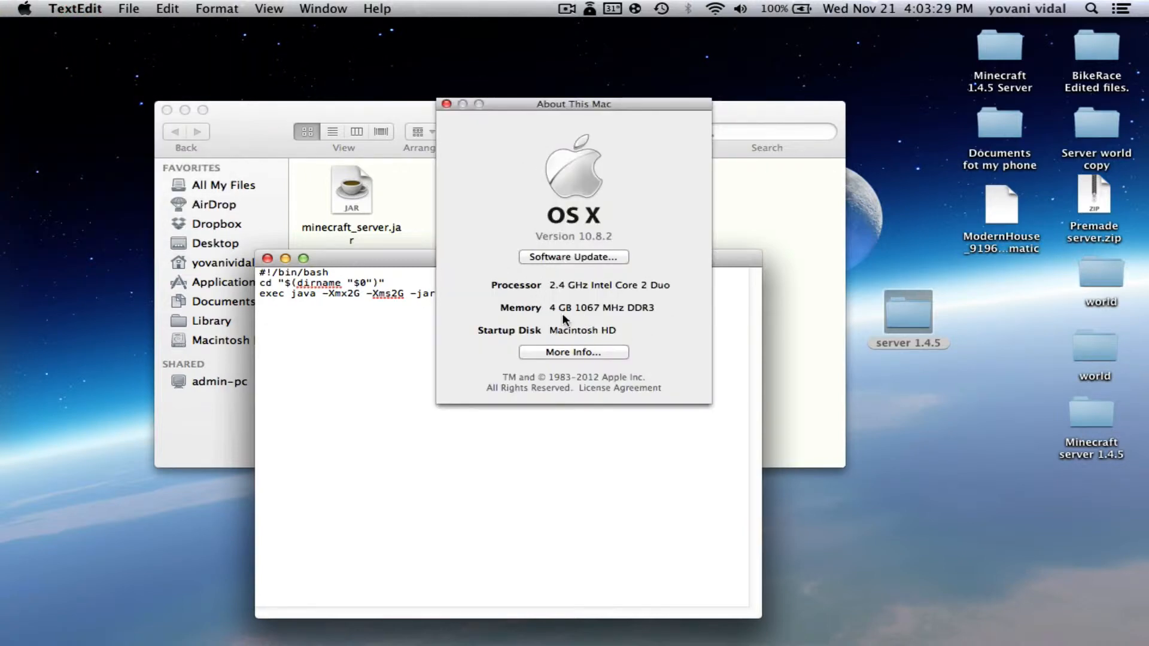
{"action": "left_click", "coordinate": [446, 104]}
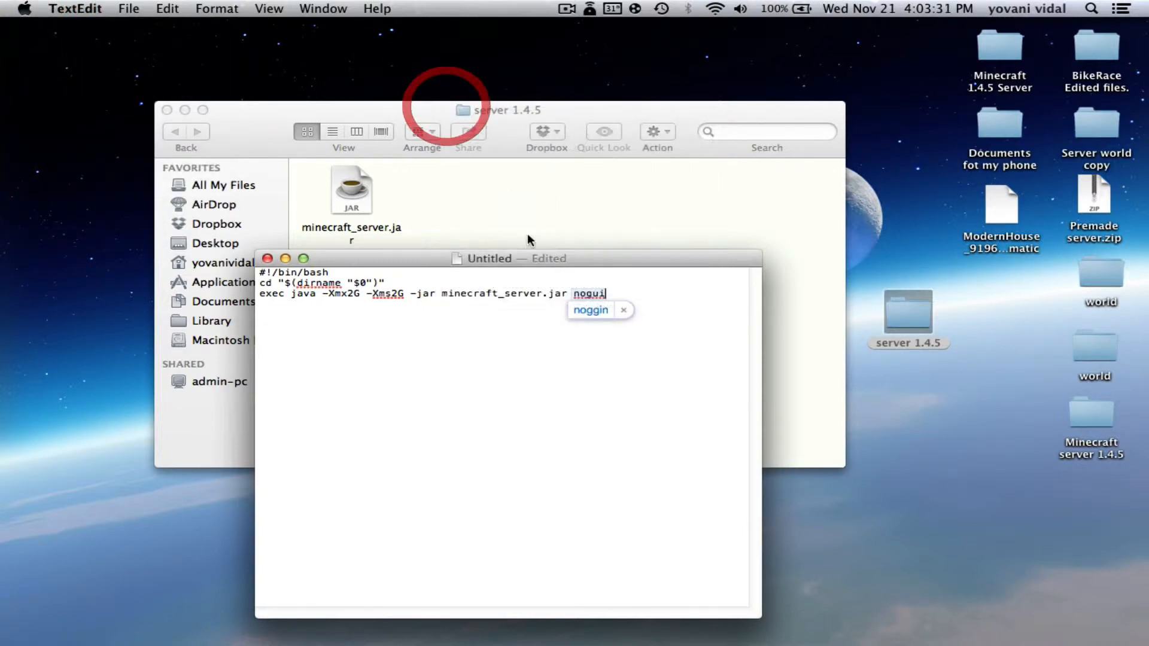
{"action": "left_click", "coordinate": [586, 343]}
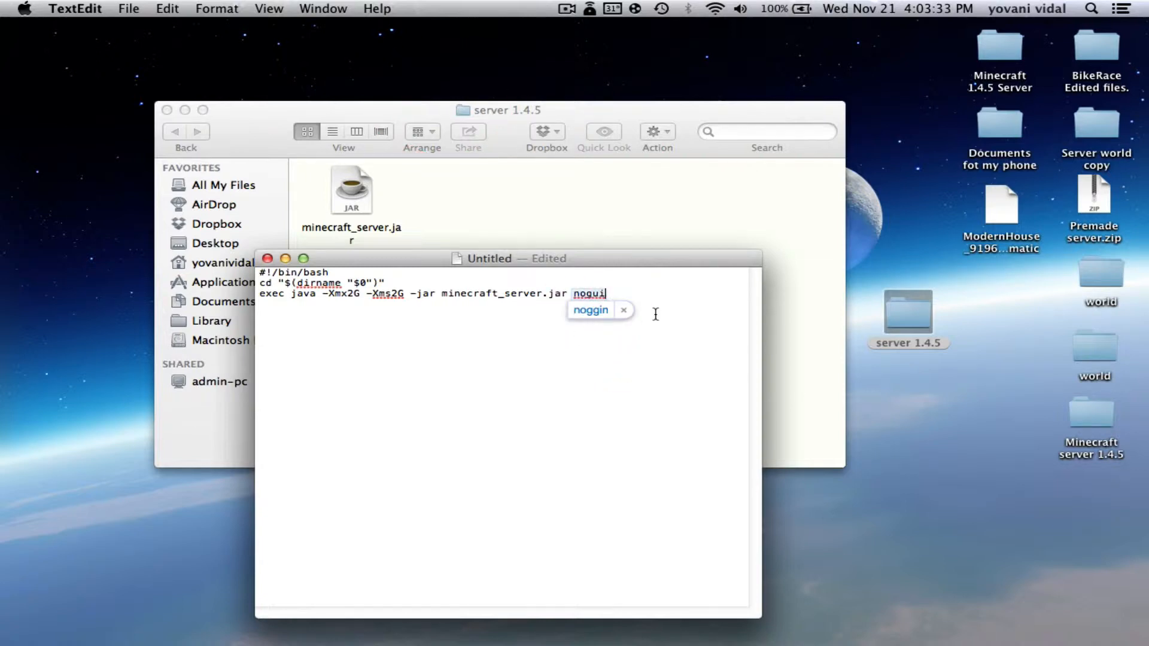
{"action": "left_click", "coordinate": [680, 310]}
Save the script to the Desktop under the name start.command
{"action": "left_click", "coordinate": [669, 318]}
{"action": "left_click", "coordinate": [430, 364]}
{"action": "key", "text": "super+s"}
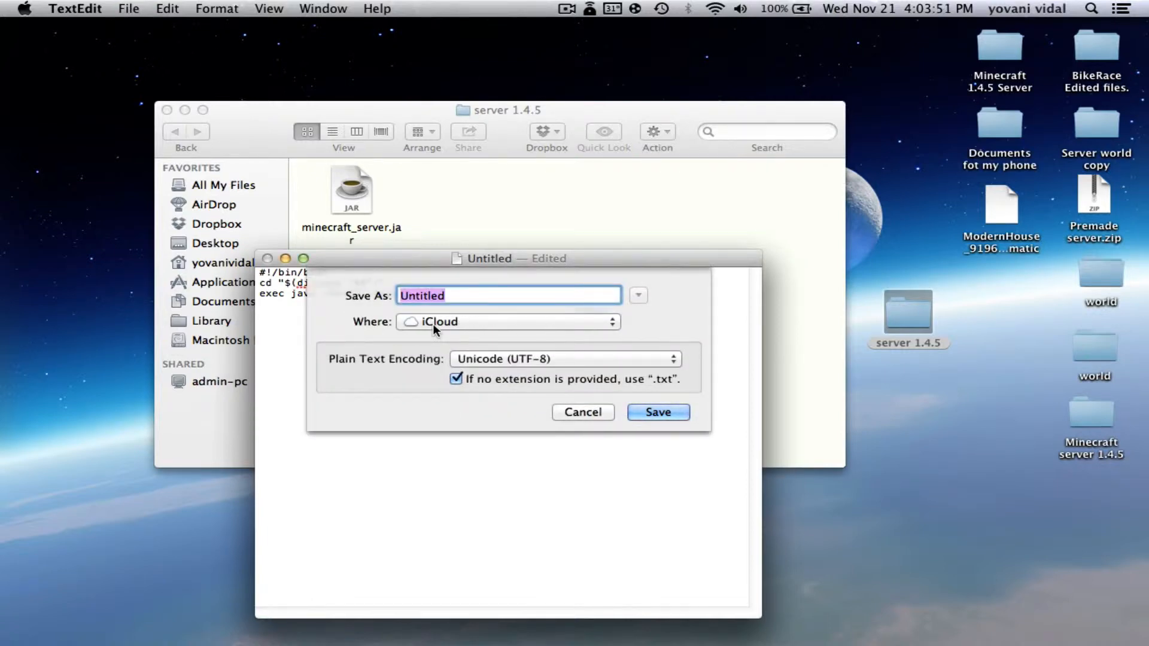
{"action": "left_click", "coordinate": [455, 321]}
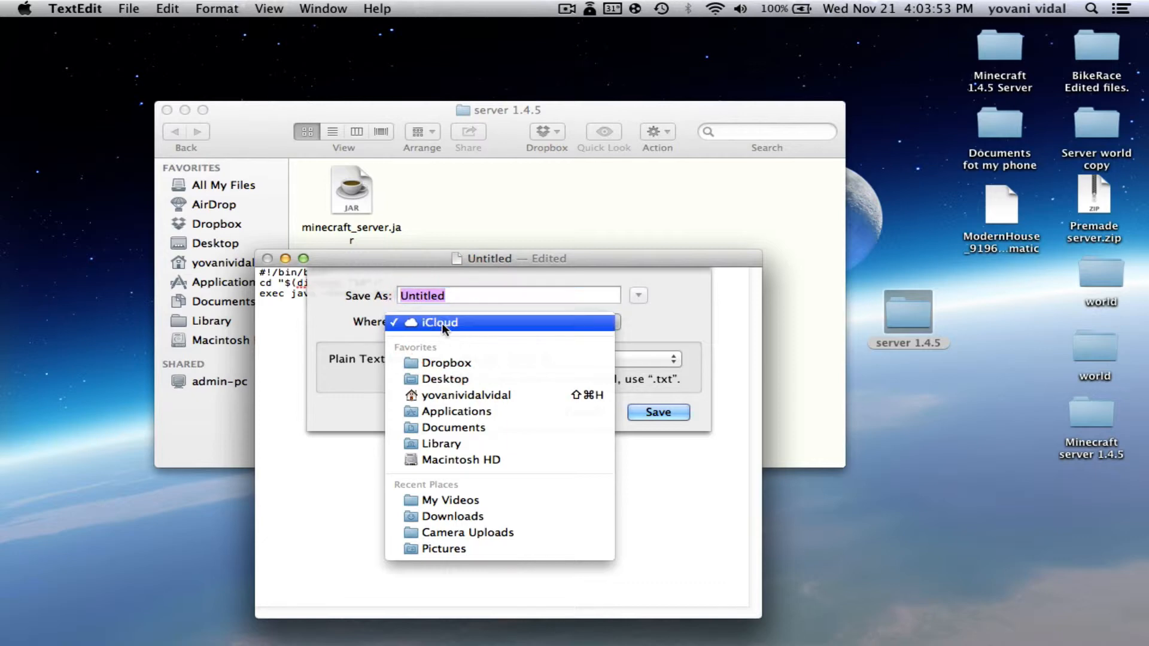
{"action": "left_click", "coordinate": [441, 322]}
{"action": "left_click", "coordinate": [440, 319]}
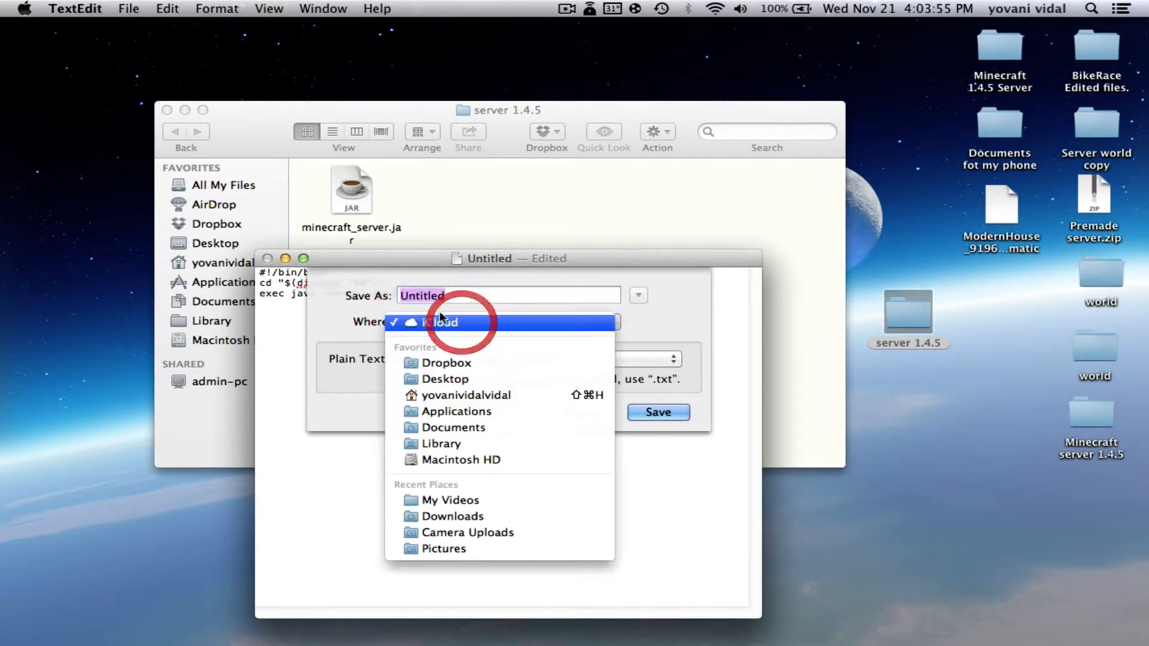
{"action": "left_click", "coordinate": [461, 375]}
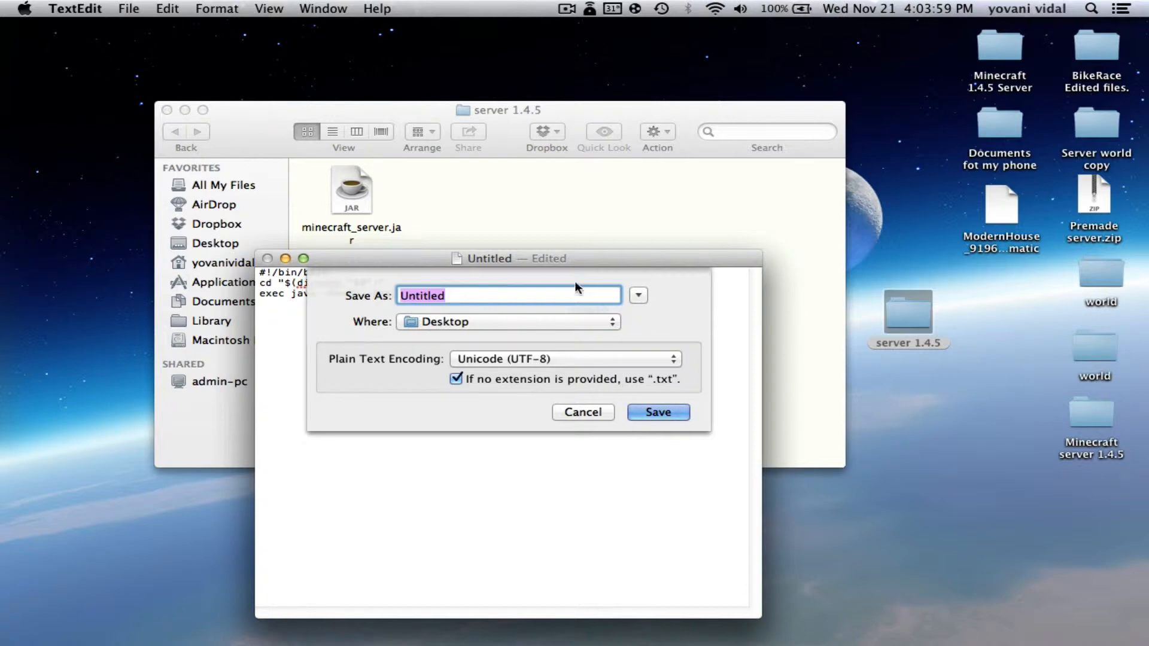
{"action": "left_click", "coordinate": [549, 295]}
{"action": "double_click", "coordinate": [549, 295]}
{"action": "key", "text": "BackSpace"}
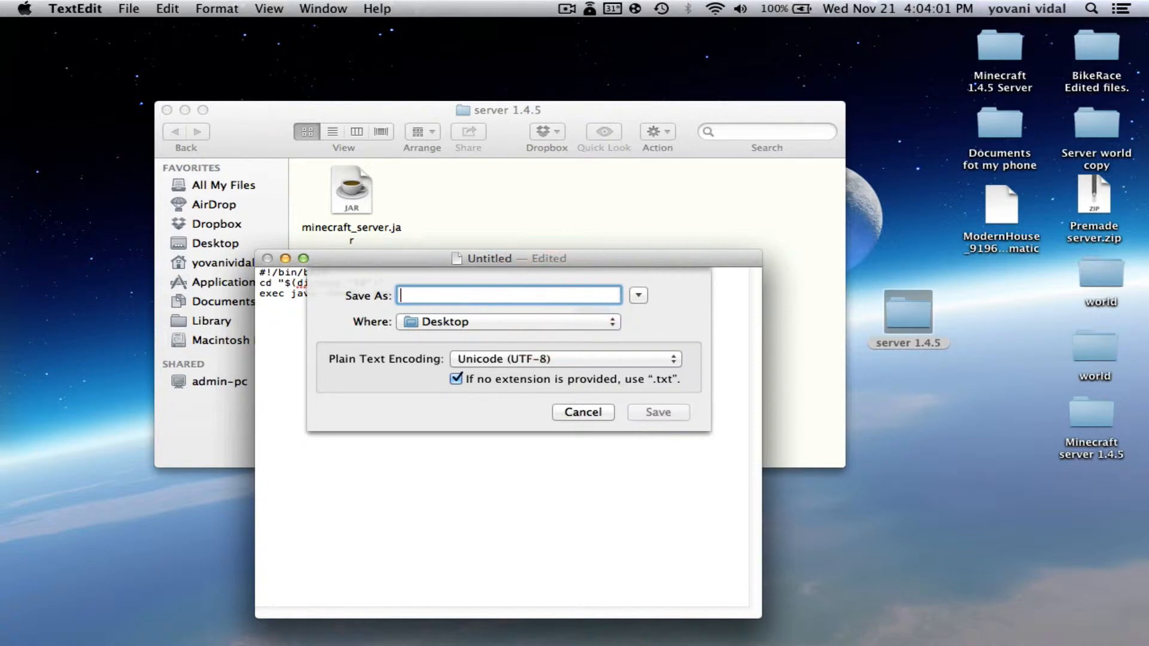
{"action": "type", "text": "start.co"}
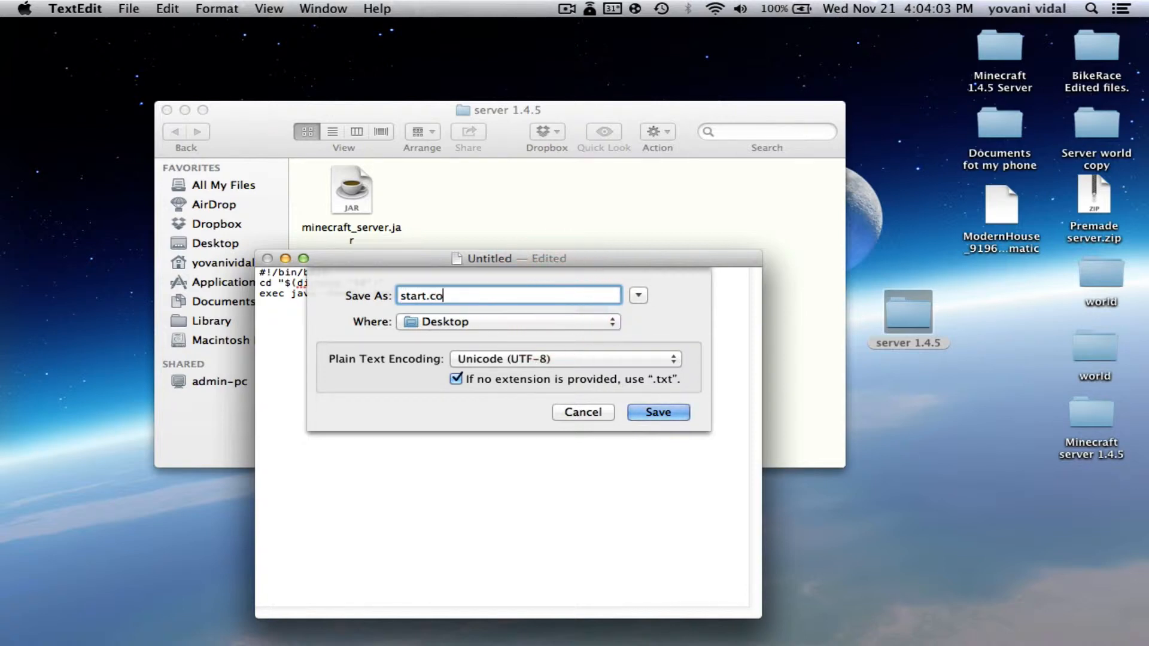
{"action": "type", "text": "mmand"}
{"action": "left_click", "coordinate": [653, 413]}
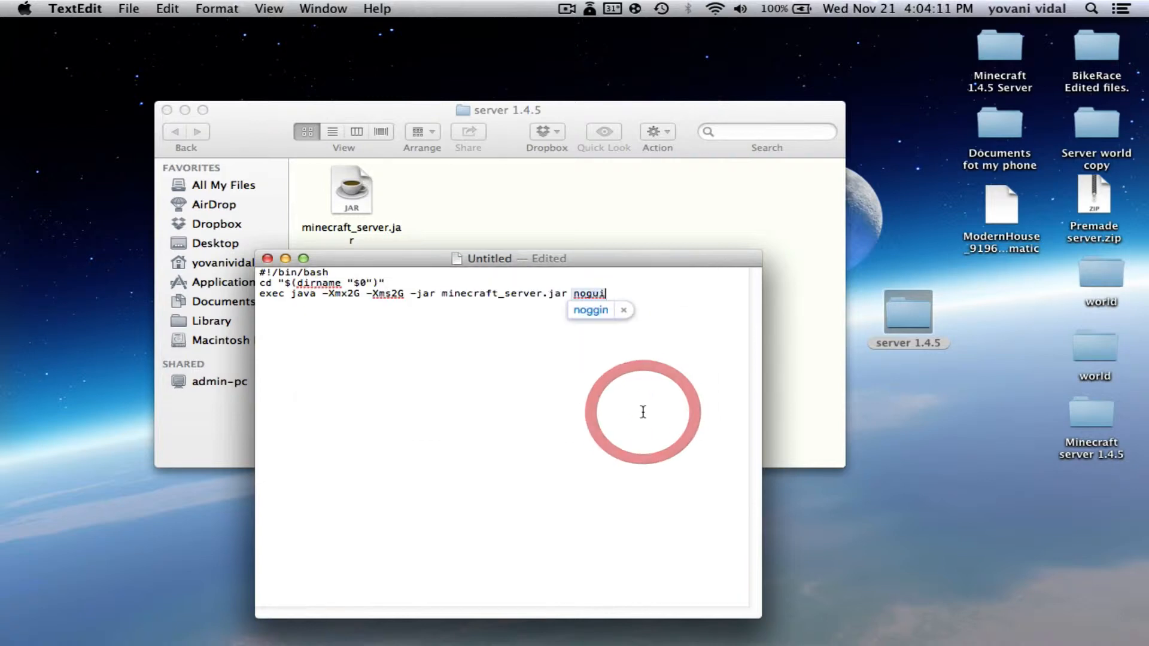
Close the start.command document and launch Terminal via Spotlight
{"action": "left_click", "coordinate": [268, 260]}
{"action": "left_click_drag", "start_coordinate": [515, 113], "coordinate": [389, 91]}
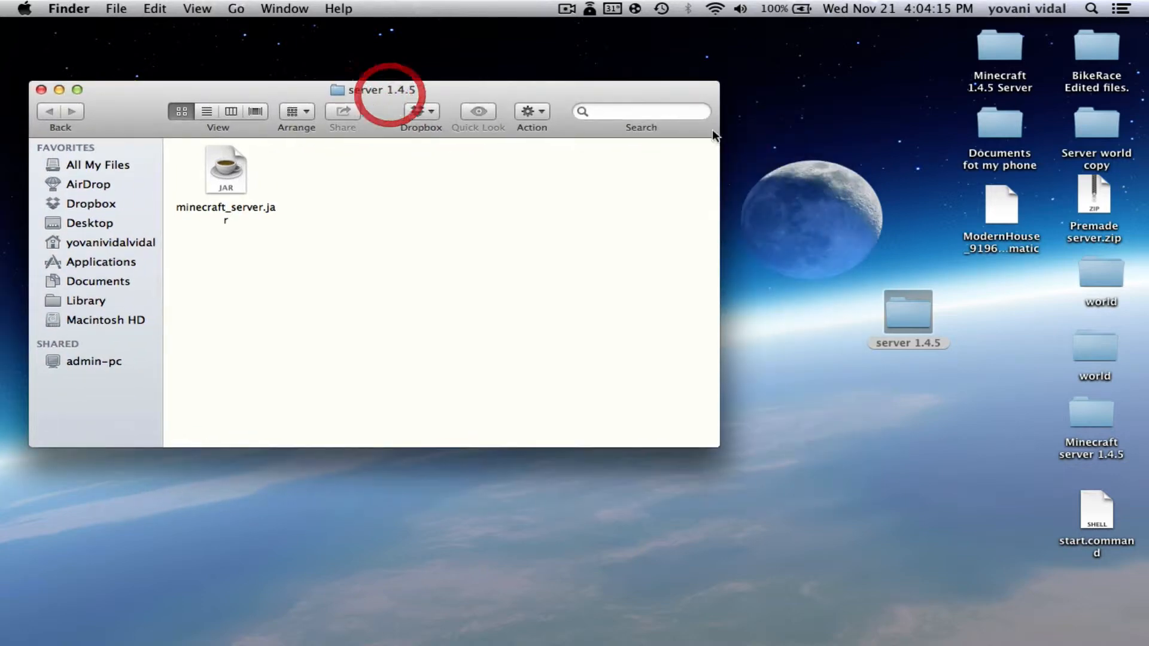
{"action": "left_click", "coordinate": [885, 141]}
{"action": "left_click", "coordinate": [1090, 7]}
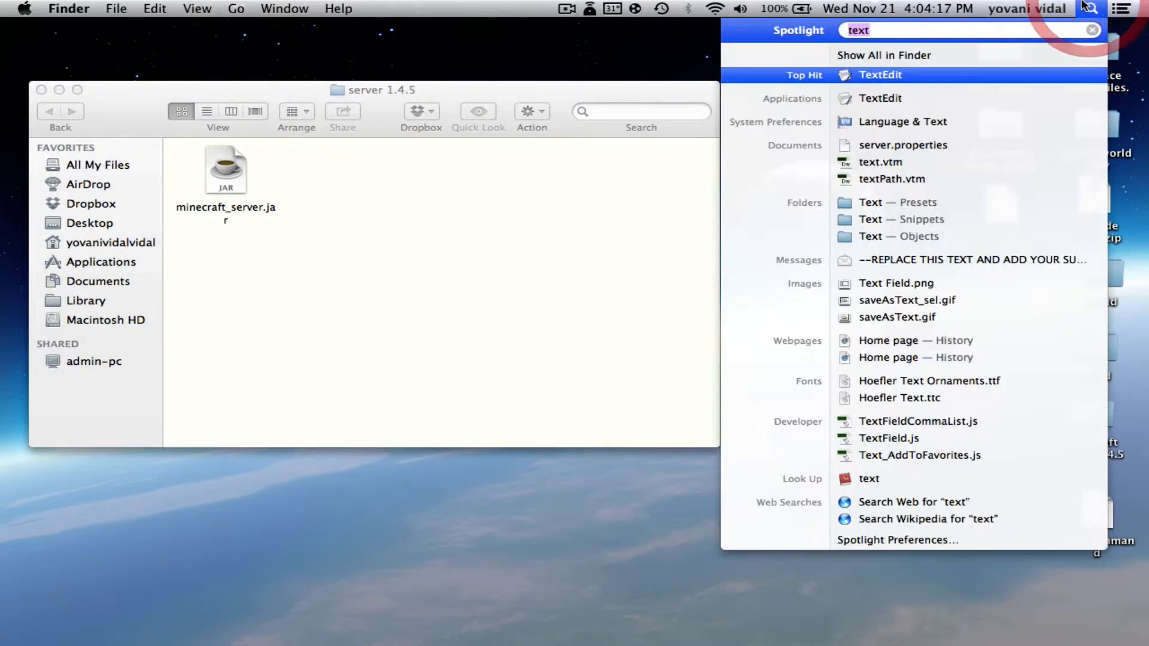
{"action": "key", "text": "BackSpace"}
{"action": "type", "text": "ter"}
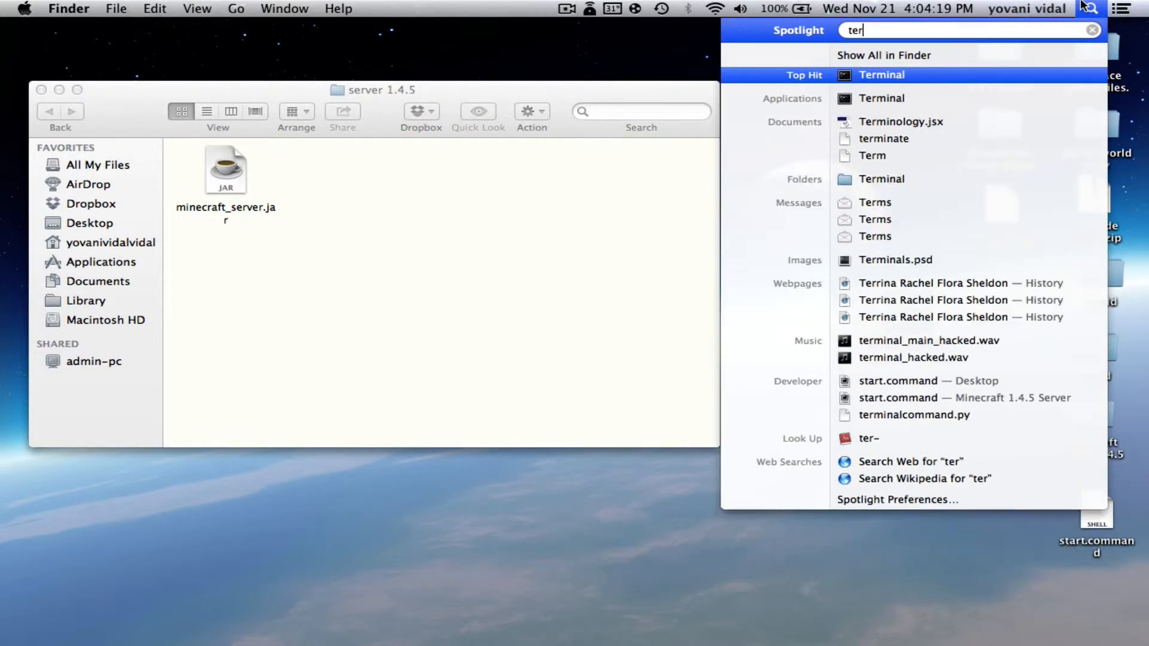
{"action": "key", "text": "Return"}
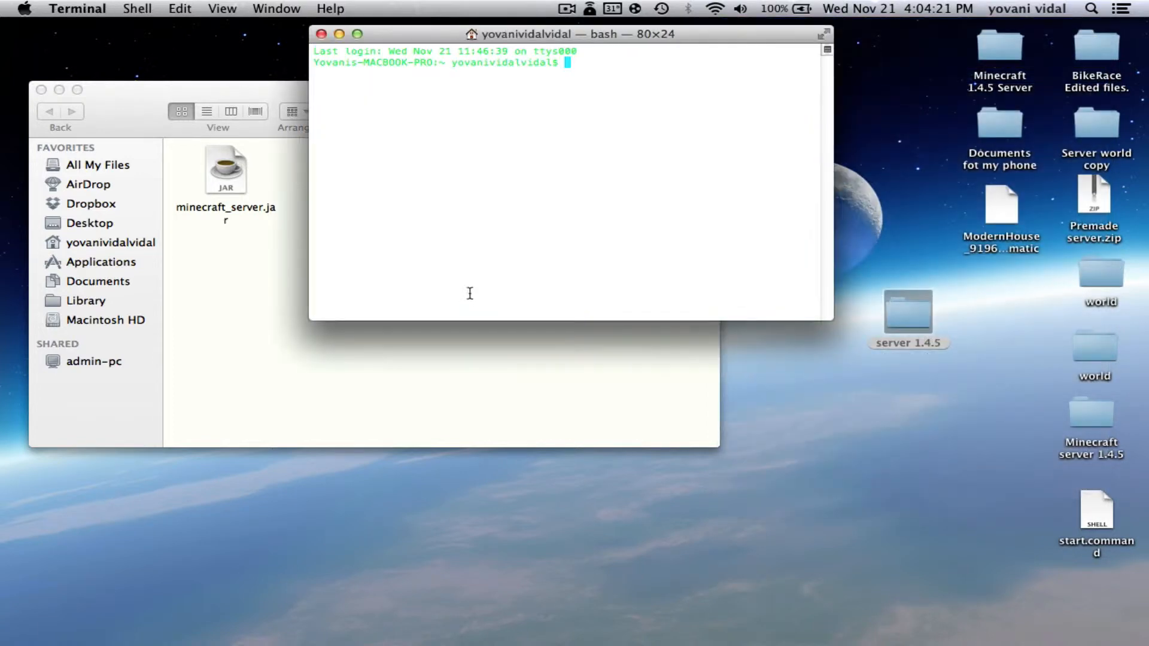
{"action": "left_click", "coordinate": [580, 83]}
{"action": "left_click_drag", "start_coordinate": [609, 37], "coordinate": [575, 279]}
Run chmod a+x on the Desktop's start.command, then close the Terminal window
{"action": "left_click", "coordinate": [570, 297]}
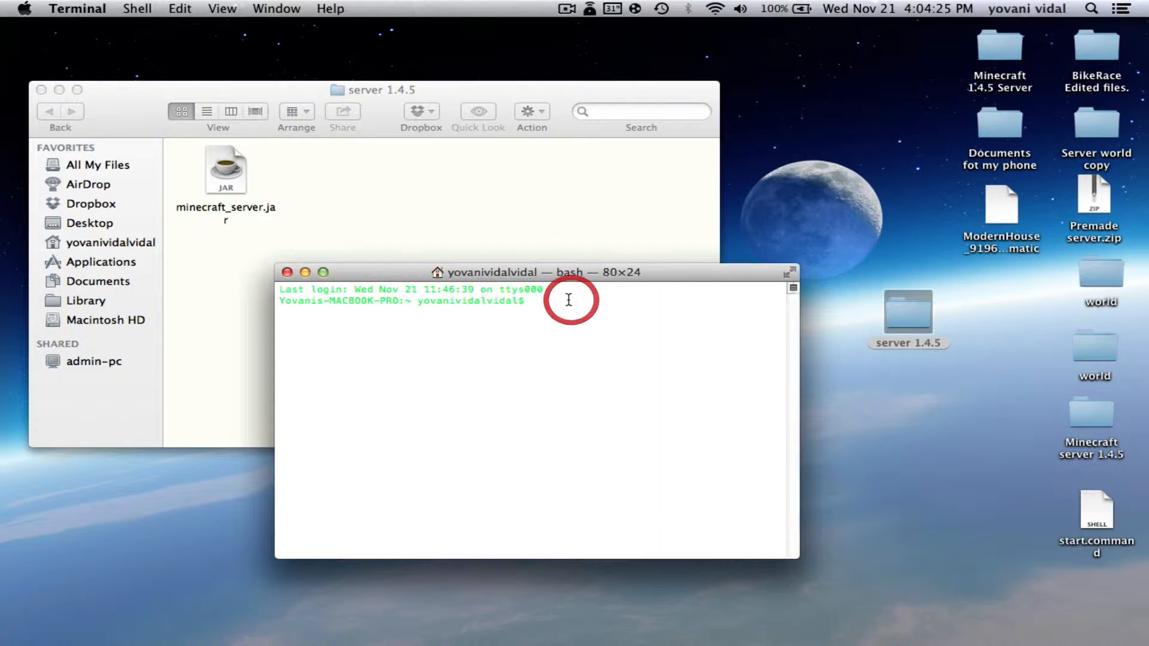
{"action": "type", "text": "ch"}
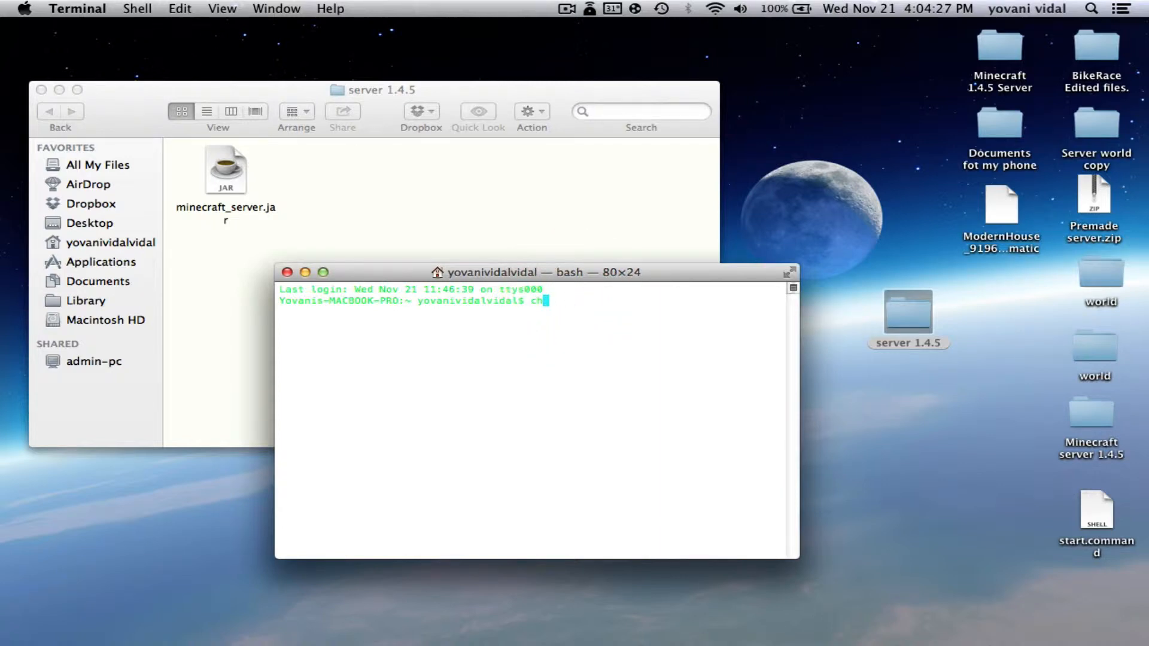
{"action": "type", "text": "mod a+x"}
{"action": "left_click_drag", "start_coordinate": [1100, 497], "coordinate": [601, 288]}
{"action": "key", "text": "Return"}
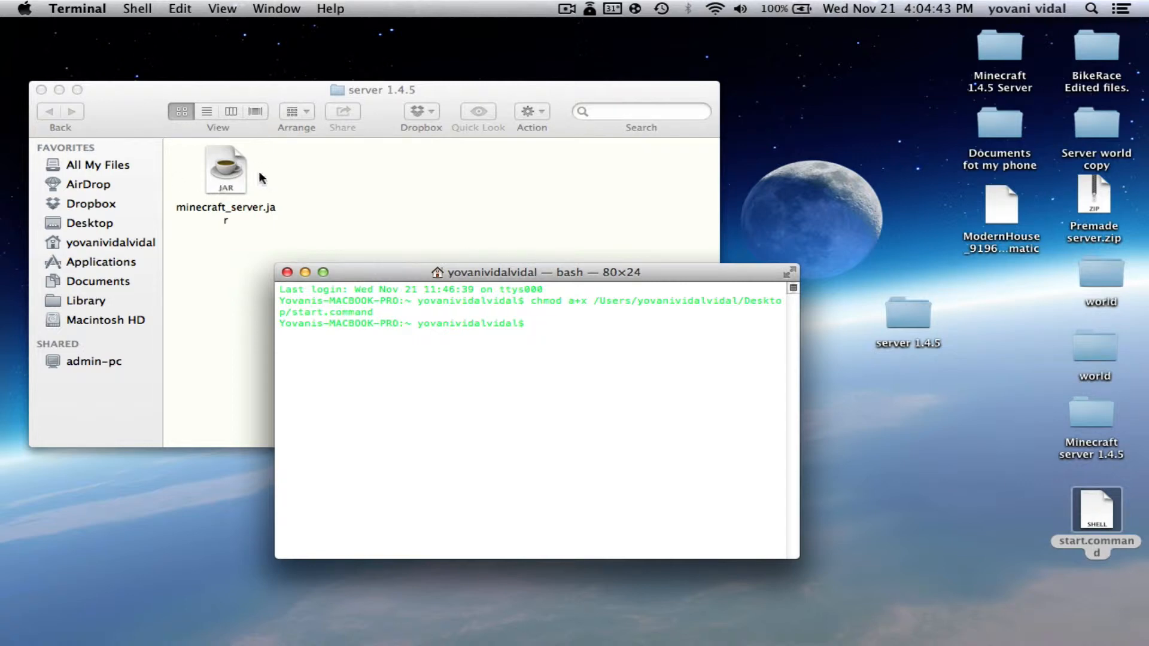
{"action": "left_click", "coordinate": [372, 266]}
{"action": "left_click", "coordinate": [288, 272]}
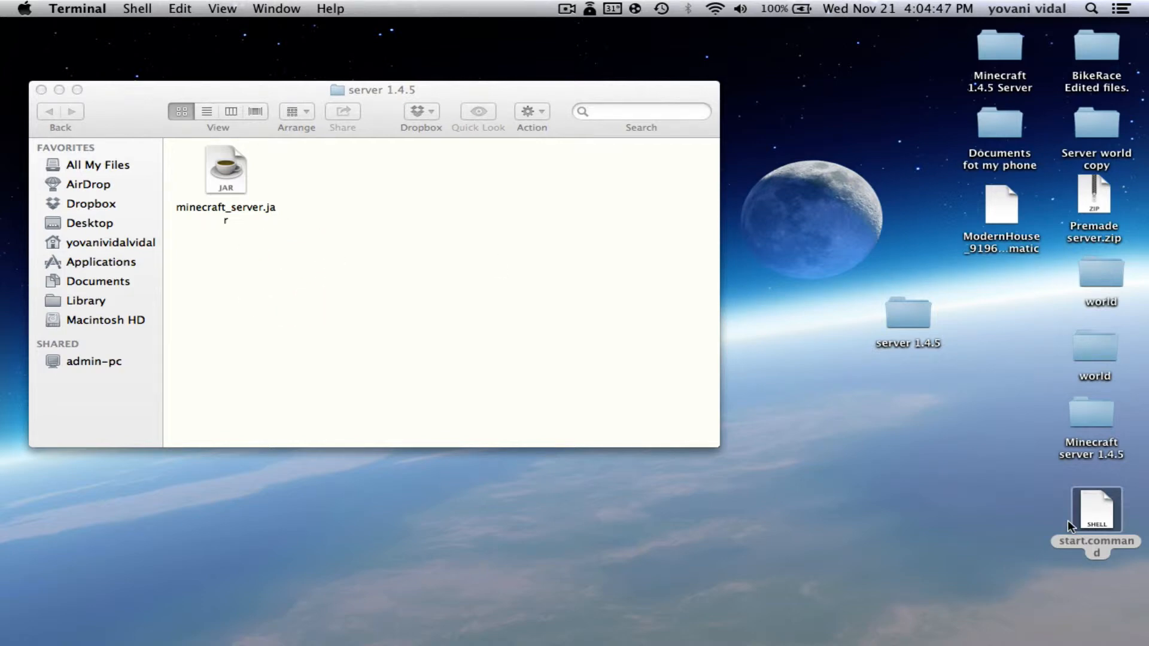
Move start.command into server 1.4.5, clean up the icons, and label it blue
{"action": "left_click_drag", "start_coordinate": [1097, 508], "coordinate": [353, 174]}
{"action": "right_click", "coordinate": [392, 268]}
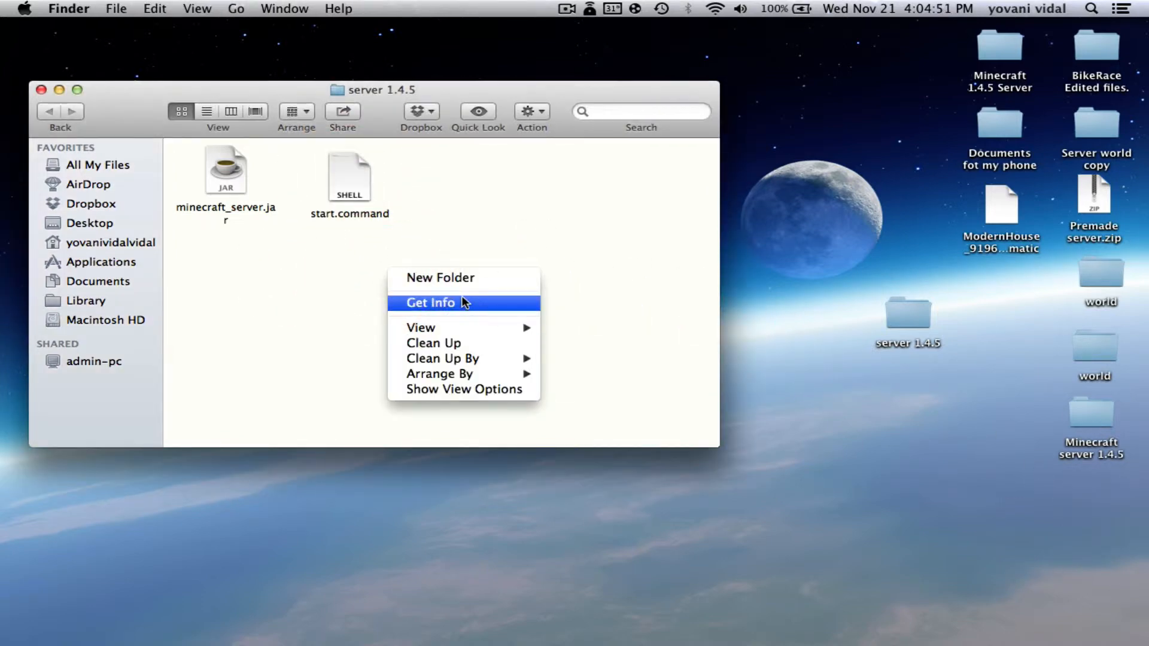
{"action": "left_click", "coordinate": [465, 343]}
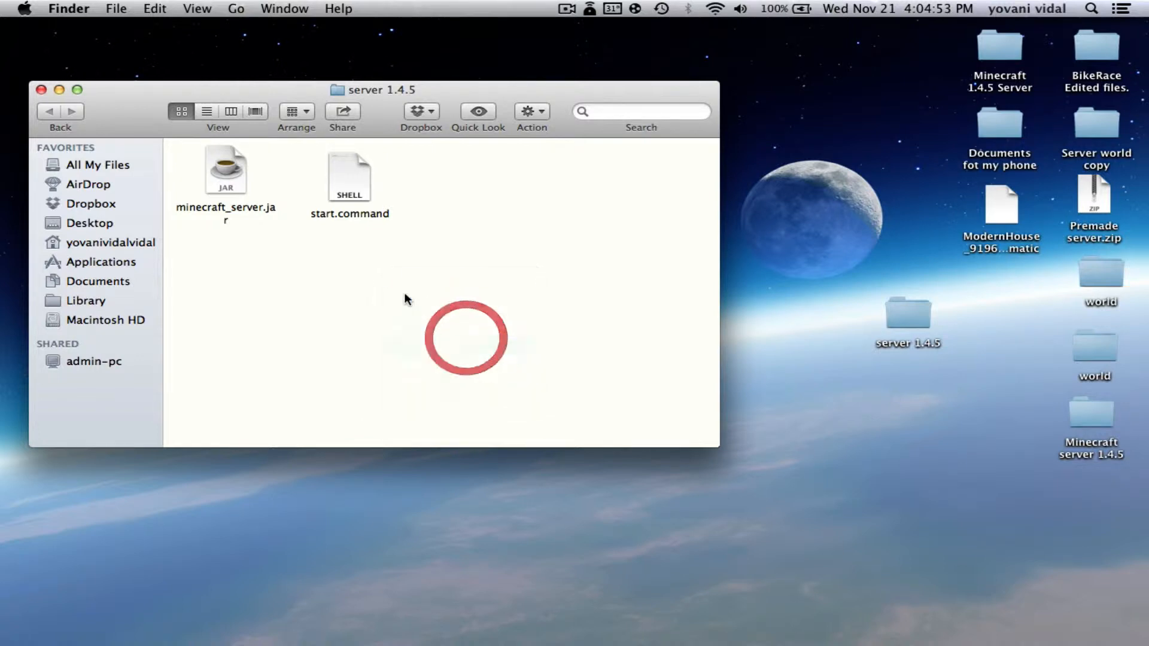
{"action": "left_click", "coordinate": [351, 250]}
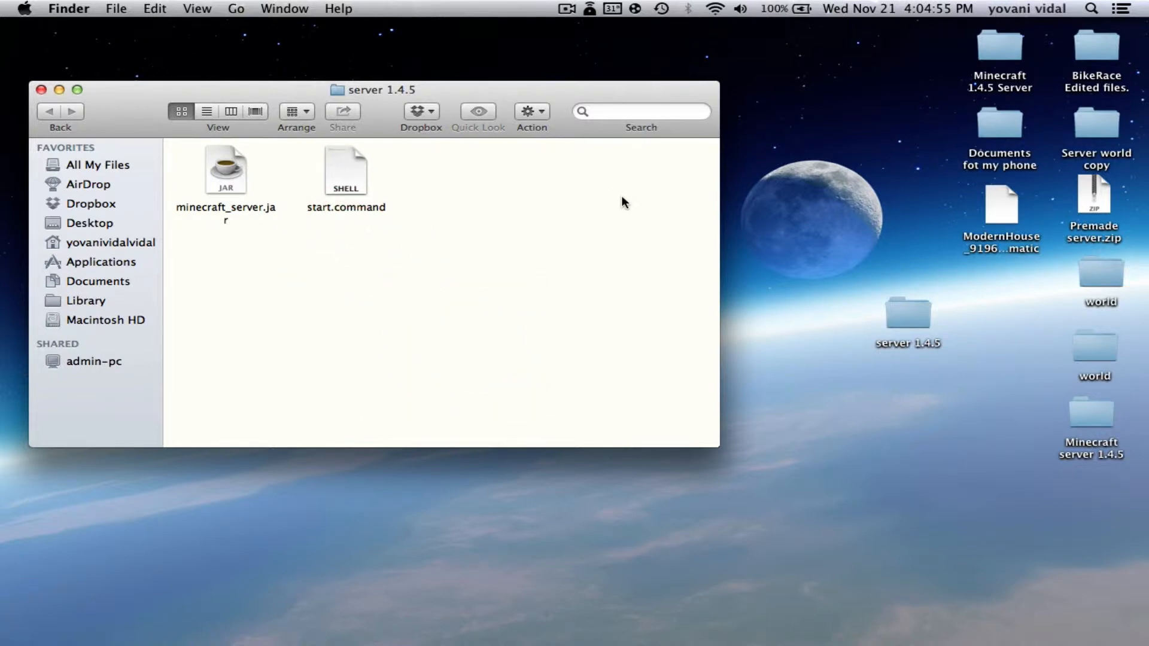
{"action": "right_click", "coordinate": [360, 163]}
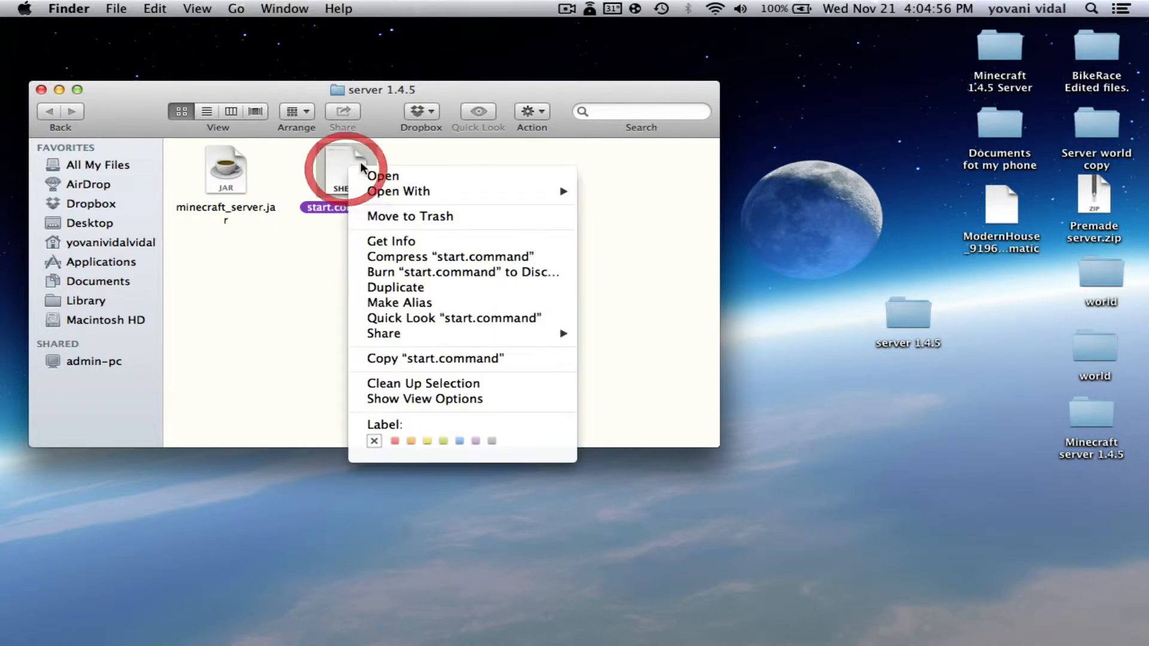
{"action": "left_click", "coordinate": [459, 441]}
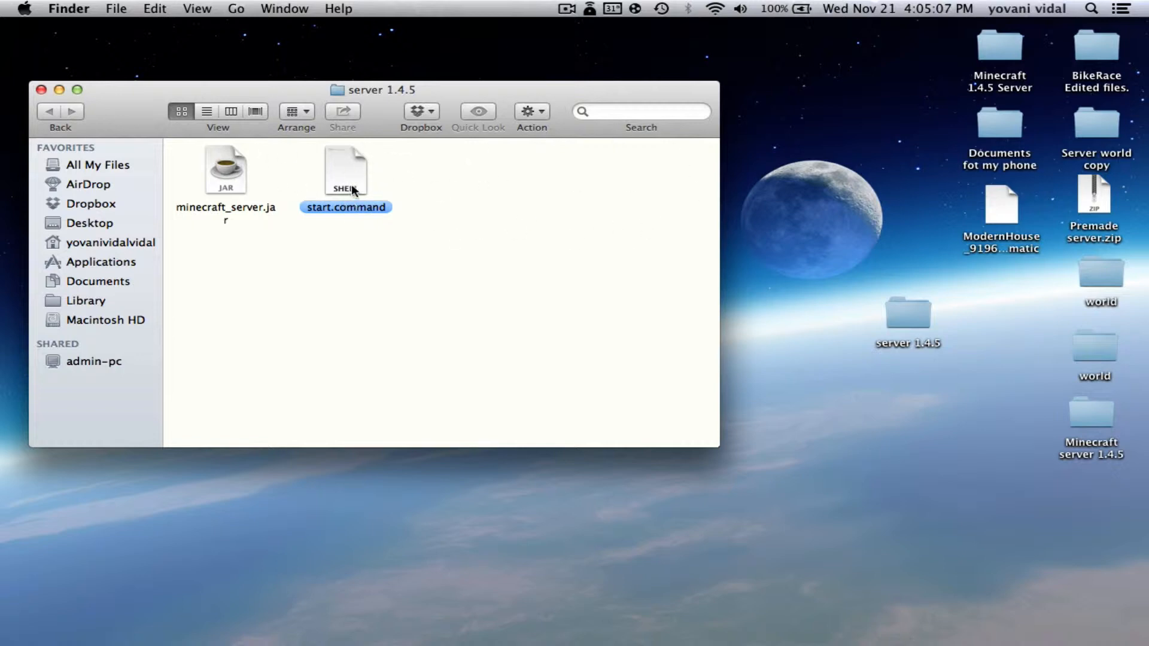
Run start.command to generate the server files, then enter stop in the console
{"action": "double_click", "coordinate": [341, 170]}
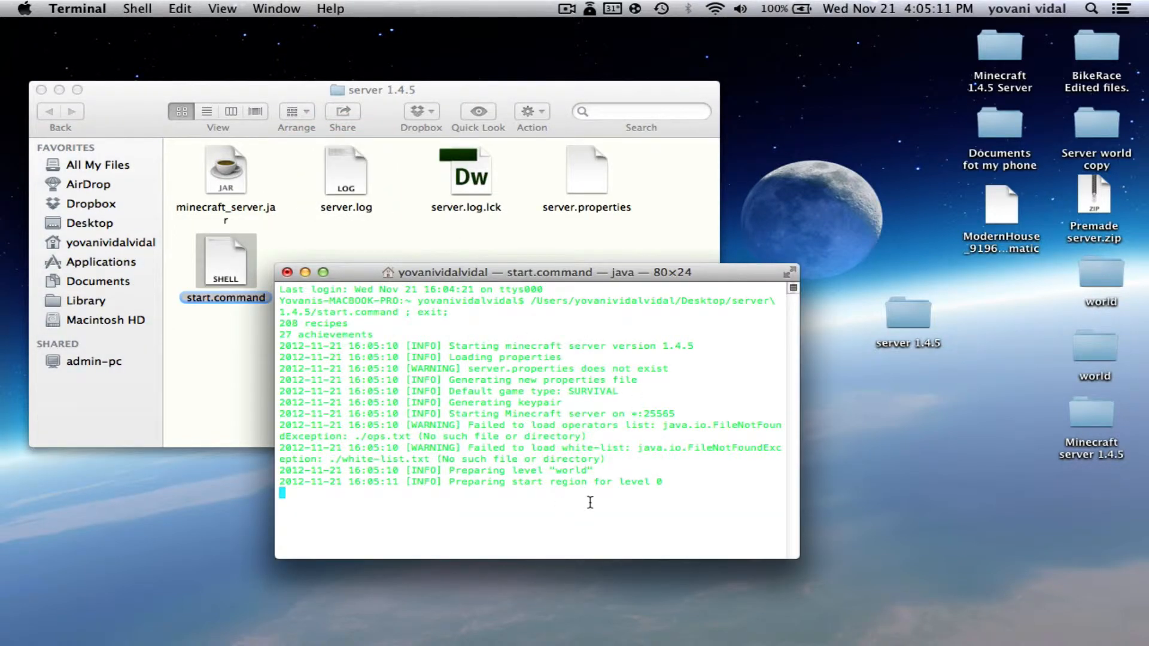
{"action": "left_click_drag", "start_coordinate": [459, 281], "coordinate": [532, 315]}
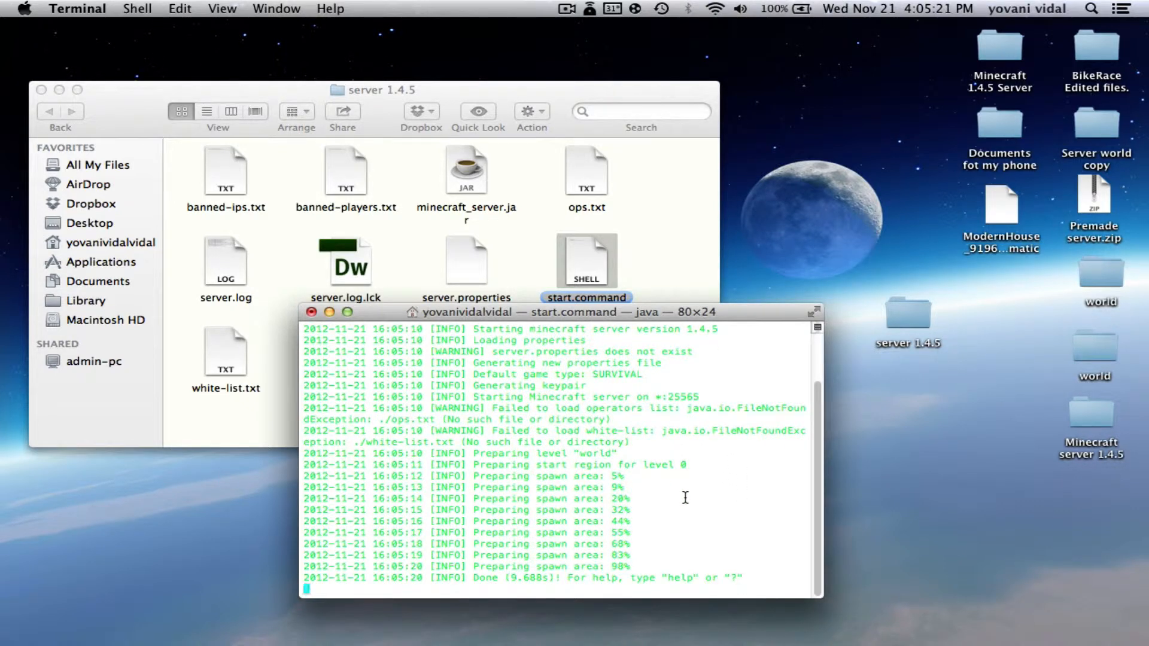
{"action": "left_click", "coordinate": [606, 589]}
{"action": "left_click", "coordinate": [606, 590]}
{"action": "type", "text": "stop"}
{"action": "key", "text": "Return"}
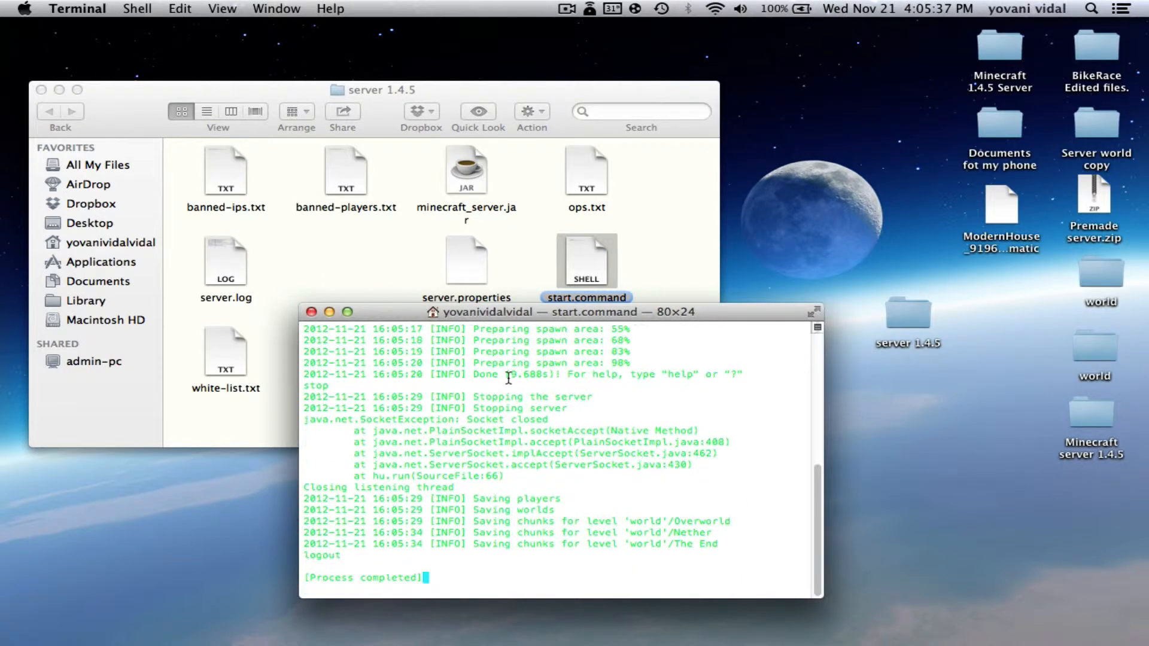
Close the console, label server.properties yellow and ops.txt red, and move the folder window top-left
{"action": "left_click", "coordinate": [310, 313]}
{"action": "left_click", "coordinate": [495, 380]}
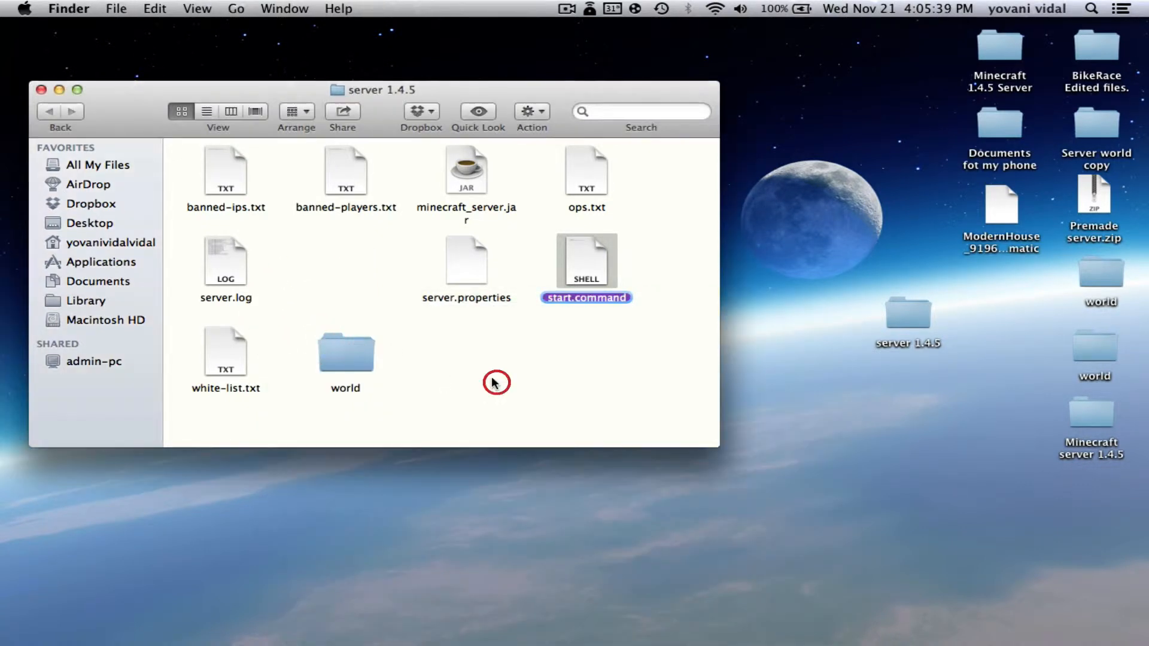
{"action": "right_click", "coordinate": [460, 250]}
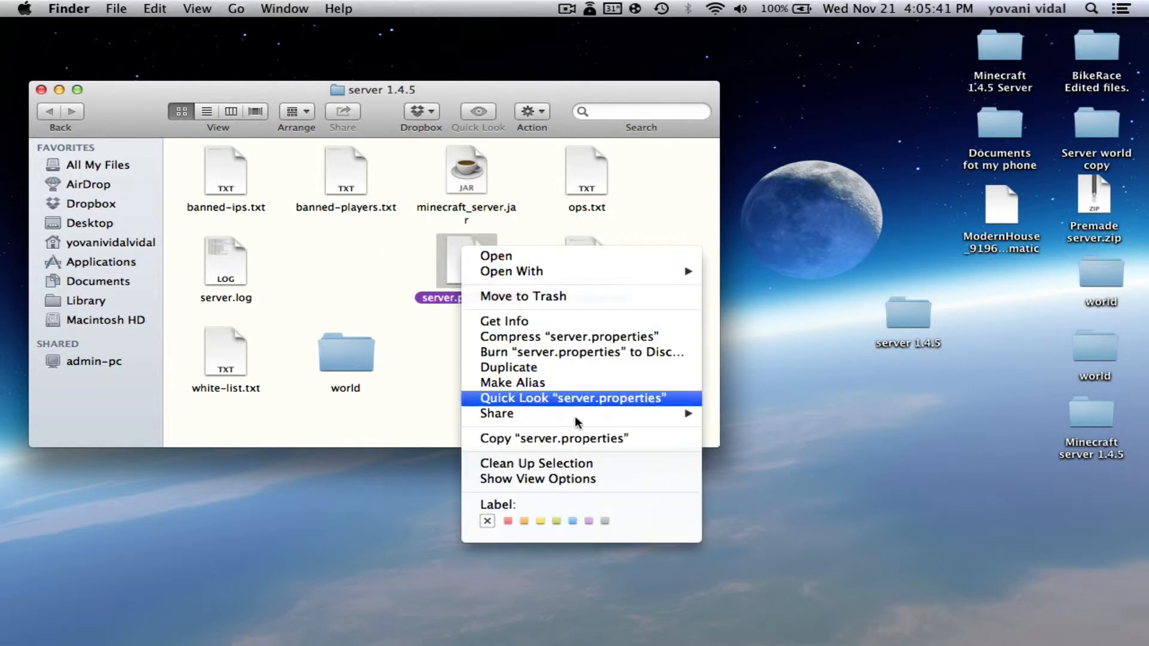
{"action": "left_click", "coordinate": [541, 522]}
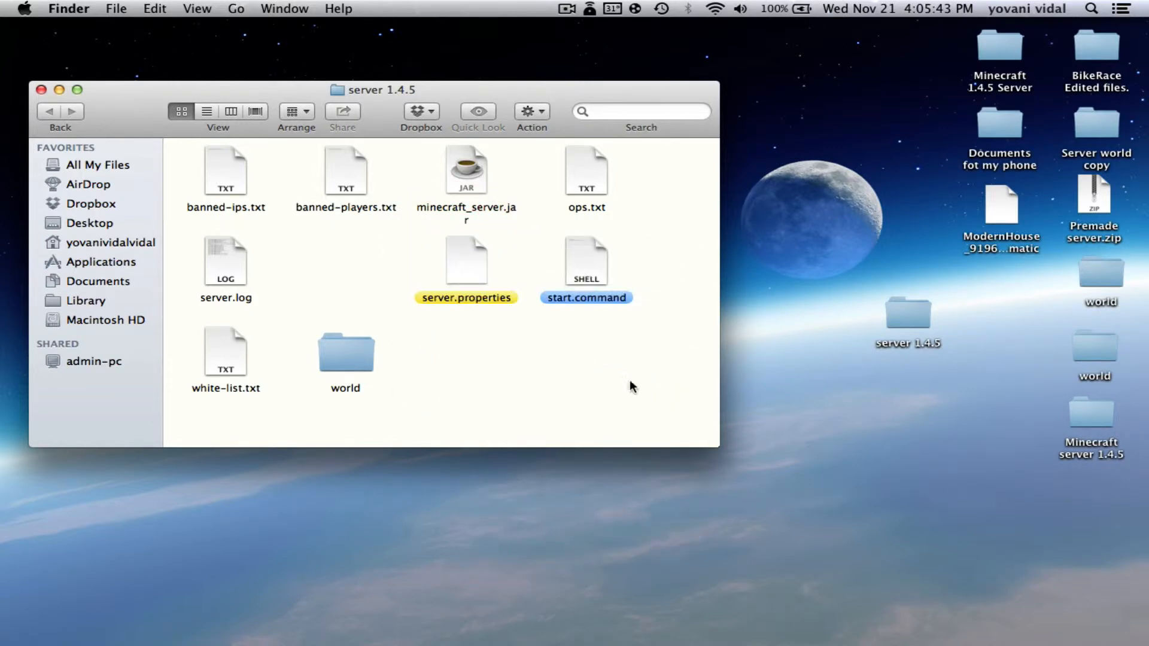
{"action": "right_click", "coordinate": [584, 174]}
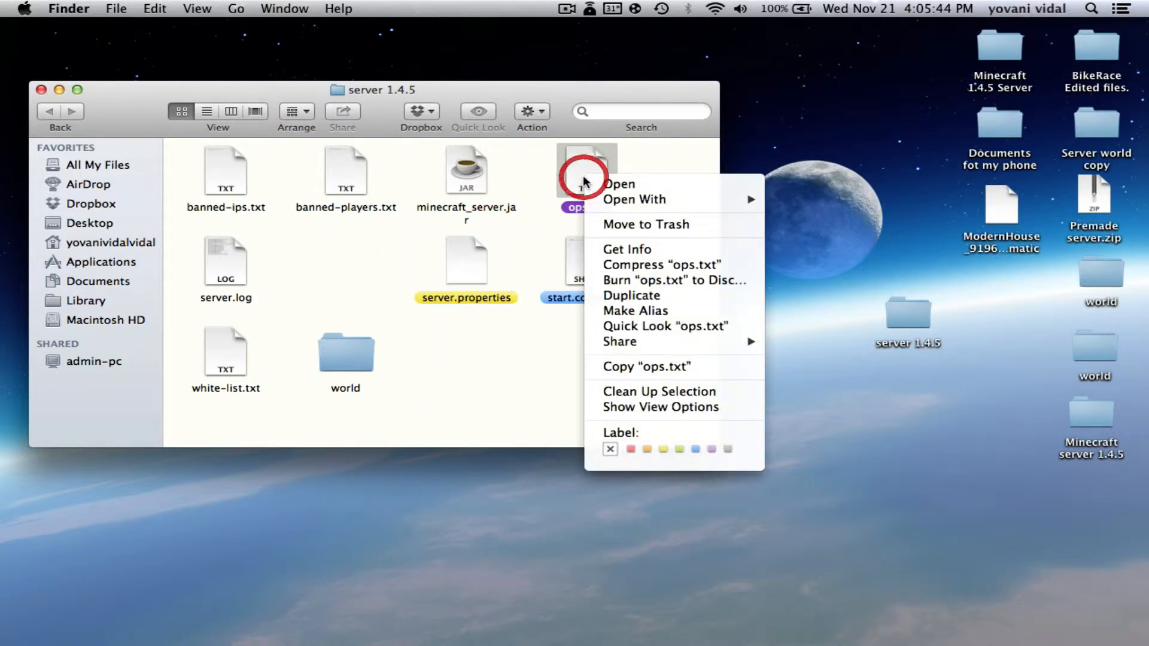
{"action": "left_click", "coordinate": [629, 446]}
{"action": "right_click", "coordinate": [583, 195]}
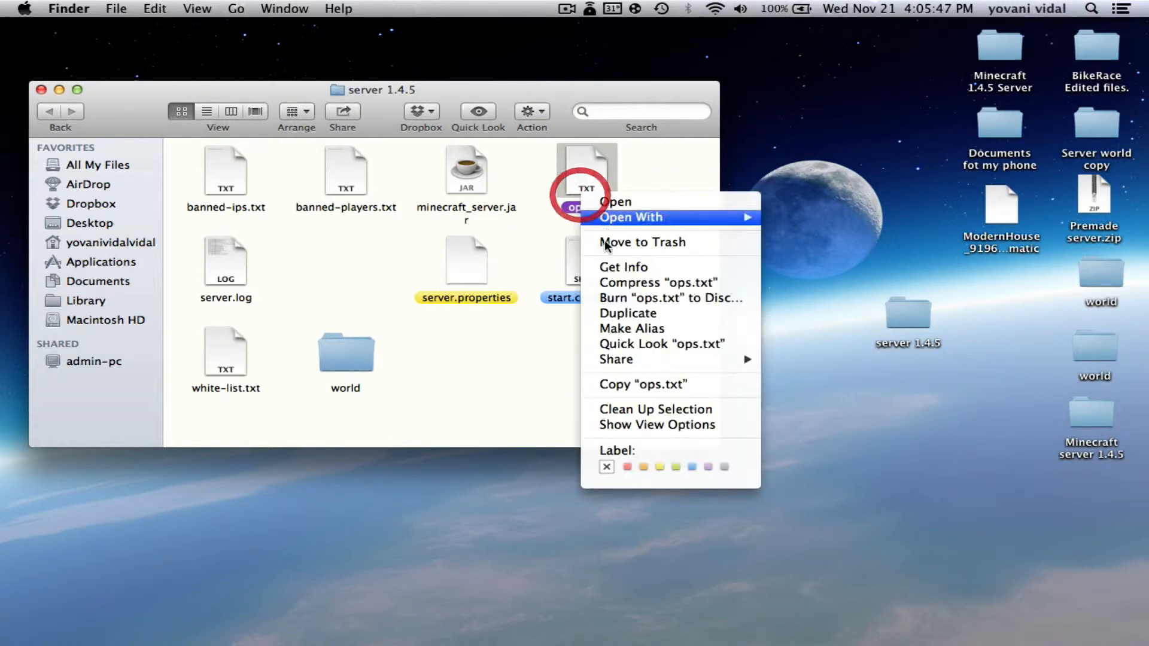
{"action": "left_click", "coordinate": [624, 469]}
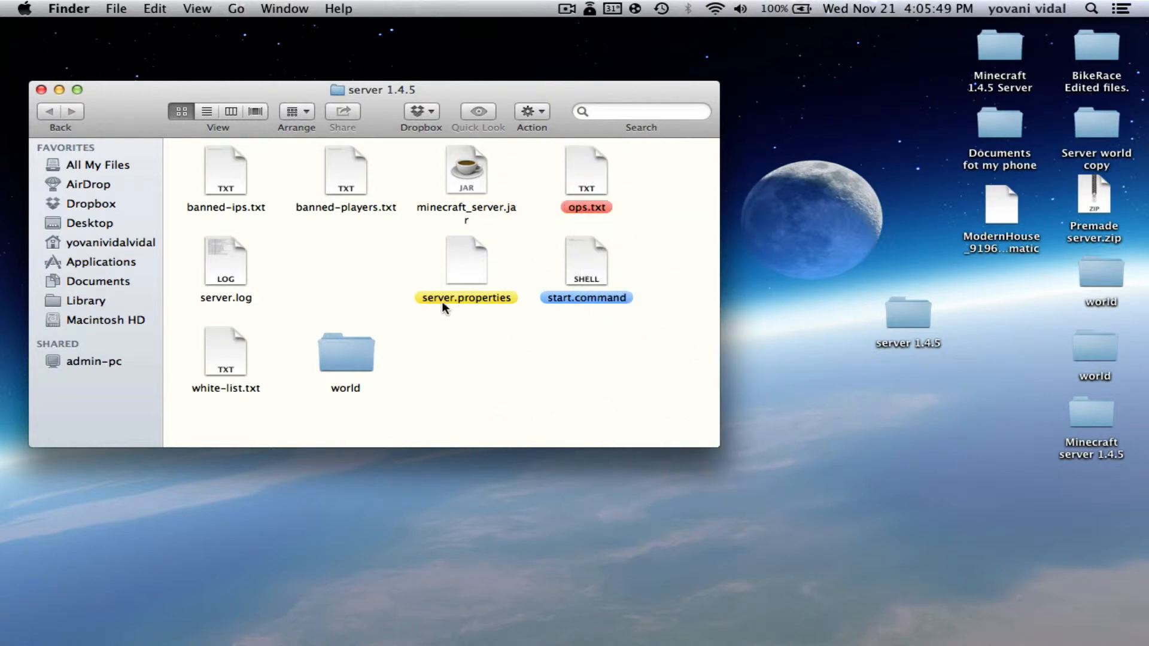
{"action": "left_click_drag", "start_coordinate": [175, 91], "coordinate": [145, 28]}
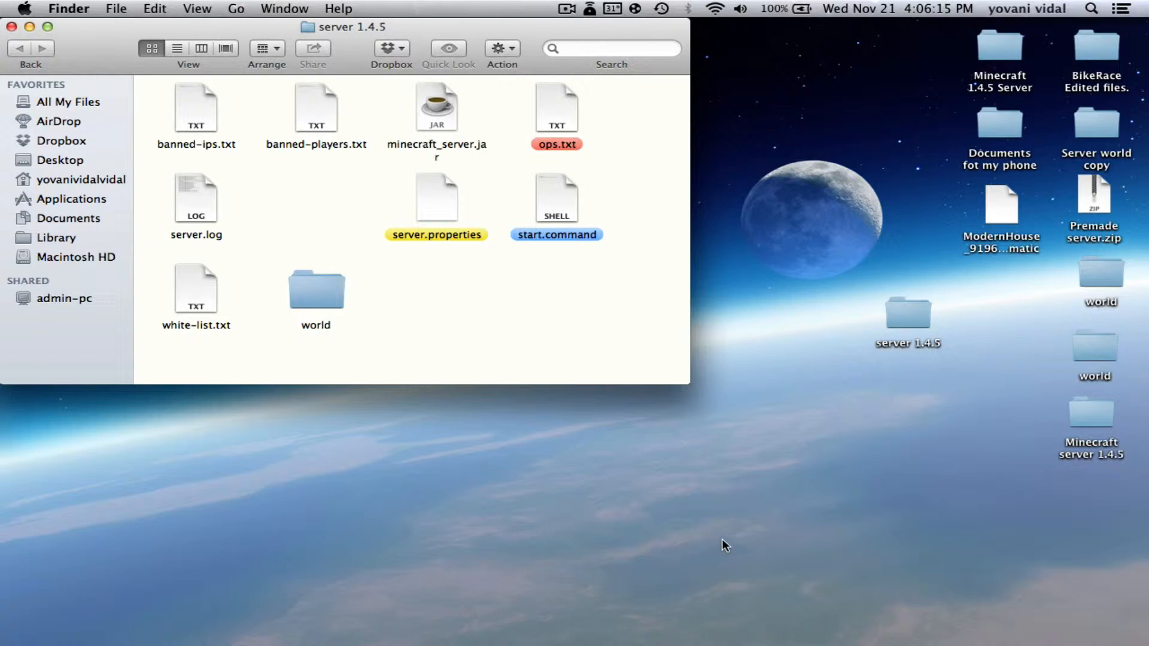
Open the Wi-Fi advanced TCP/IP settings in System Preferences' Network pane
{"action": "left_click", "coordinate": [431, 605]}
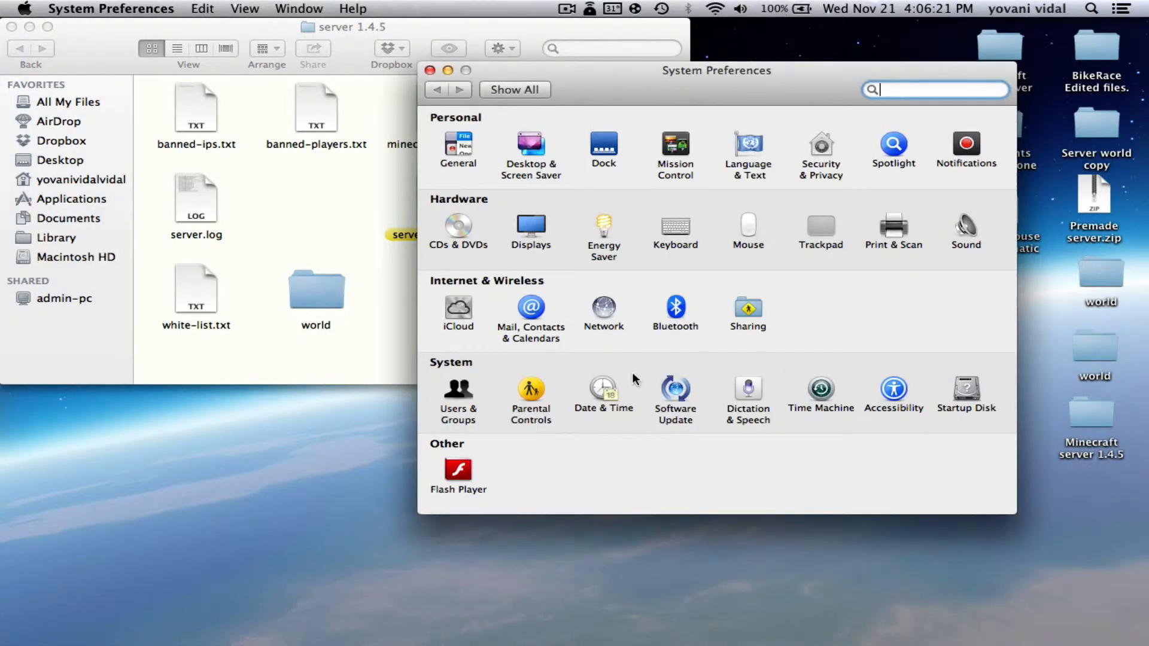
{"action": "left_click", "coordinate": [604, 311]}
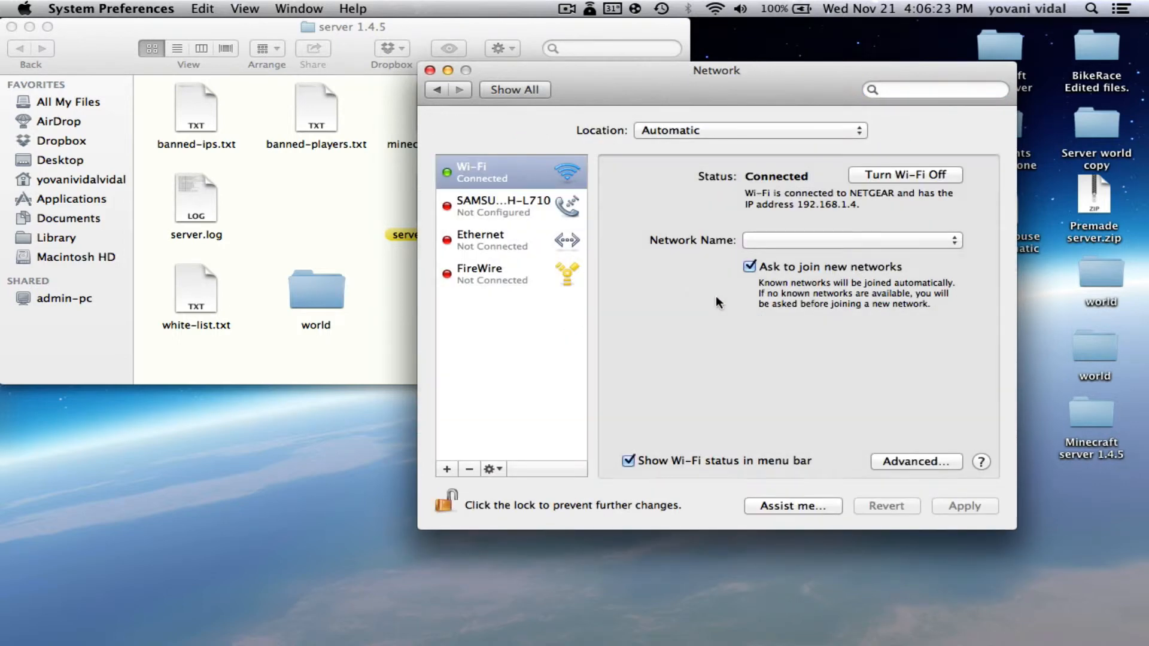
{"action": "left_click", "coordinate": [906, 460]}
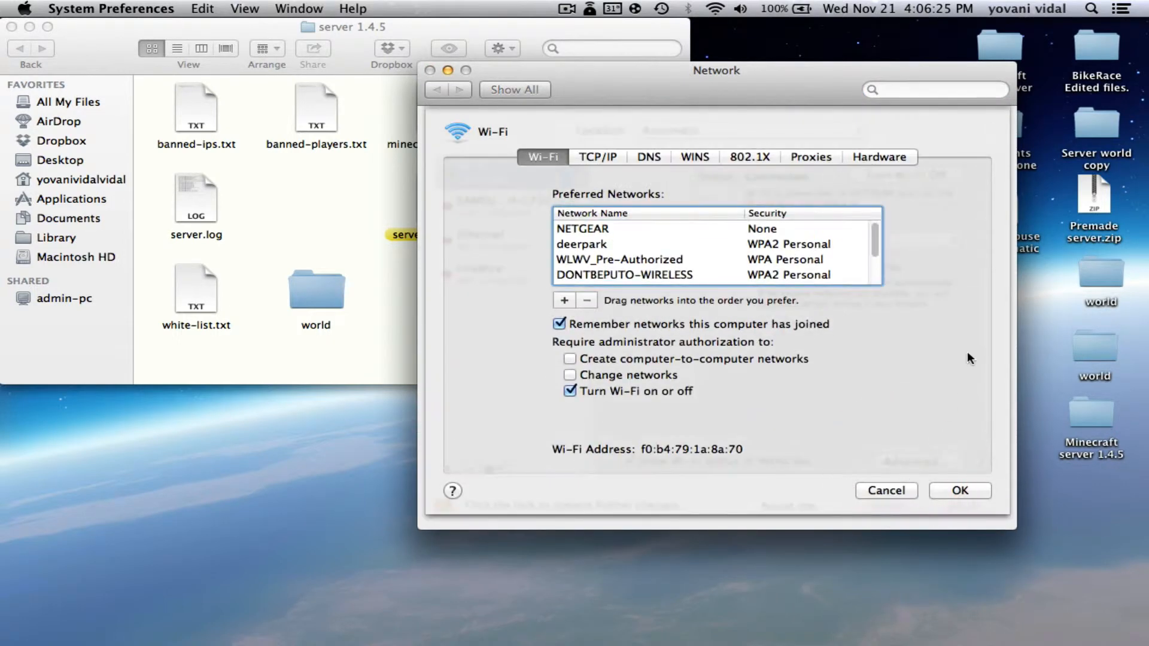
{"action": "left_click", "coordinate": [602, 158]}
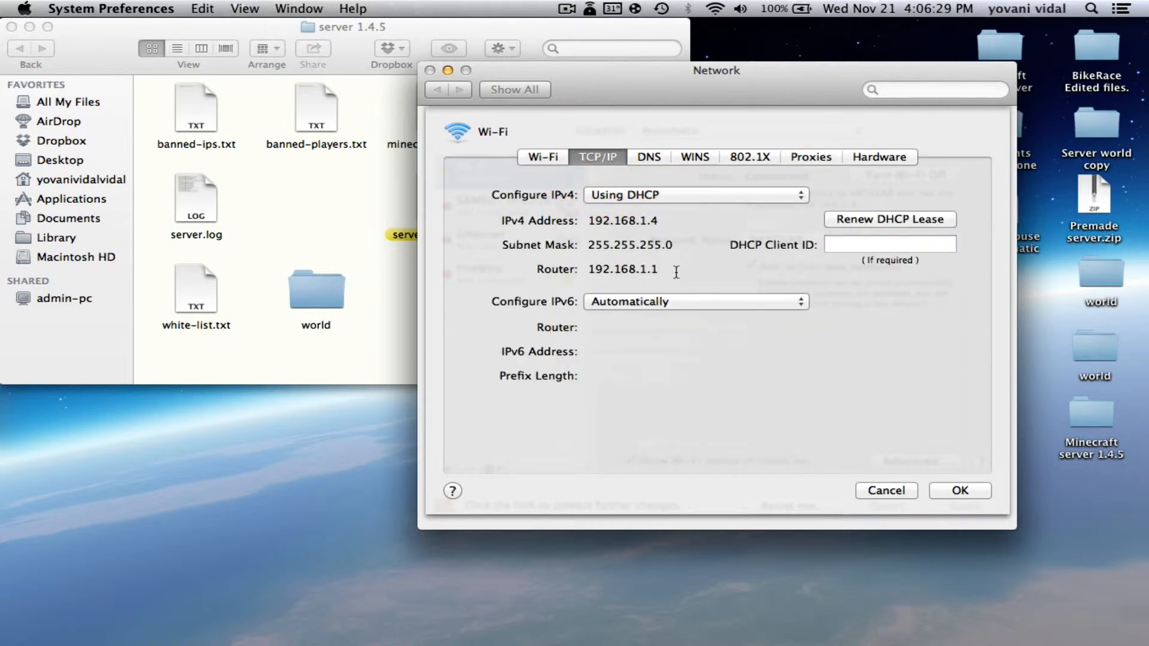
Copy the router address 192.168.1.1, then close the TCP/IP and network settings
{"action": "left_click_drag", "start_coordinate": [671, 271], "coordinate": [591, 270]}
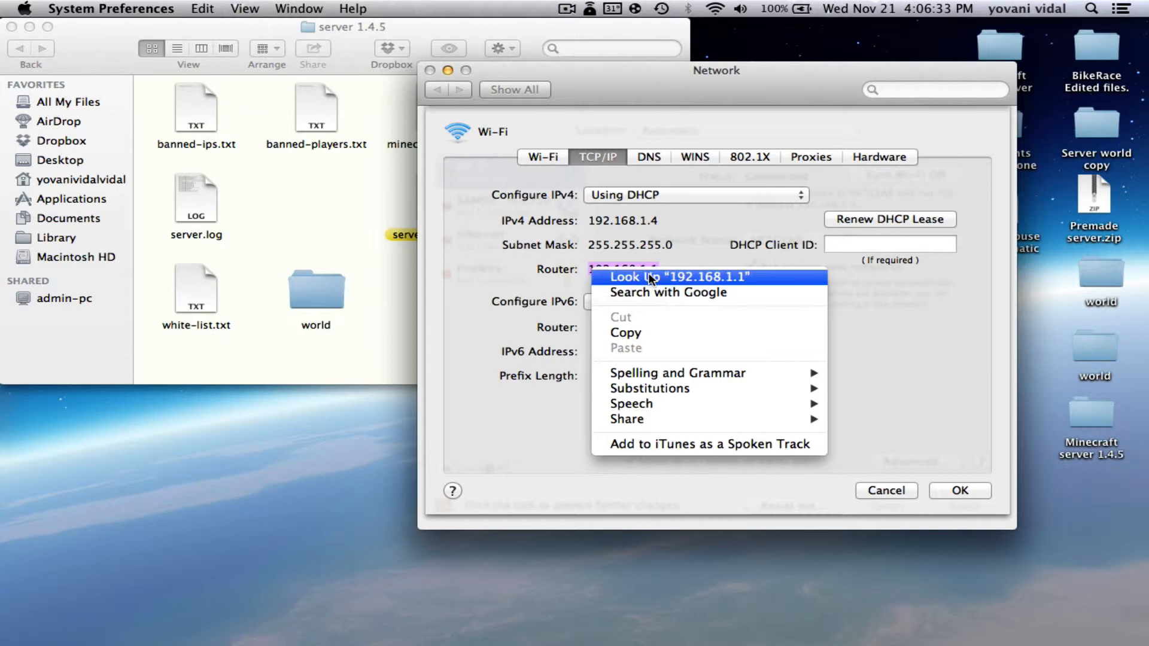
{"action": "left_click", "coordinate": [628, 336]}
{"action": "left_click", "coordinate": [958, 490]}
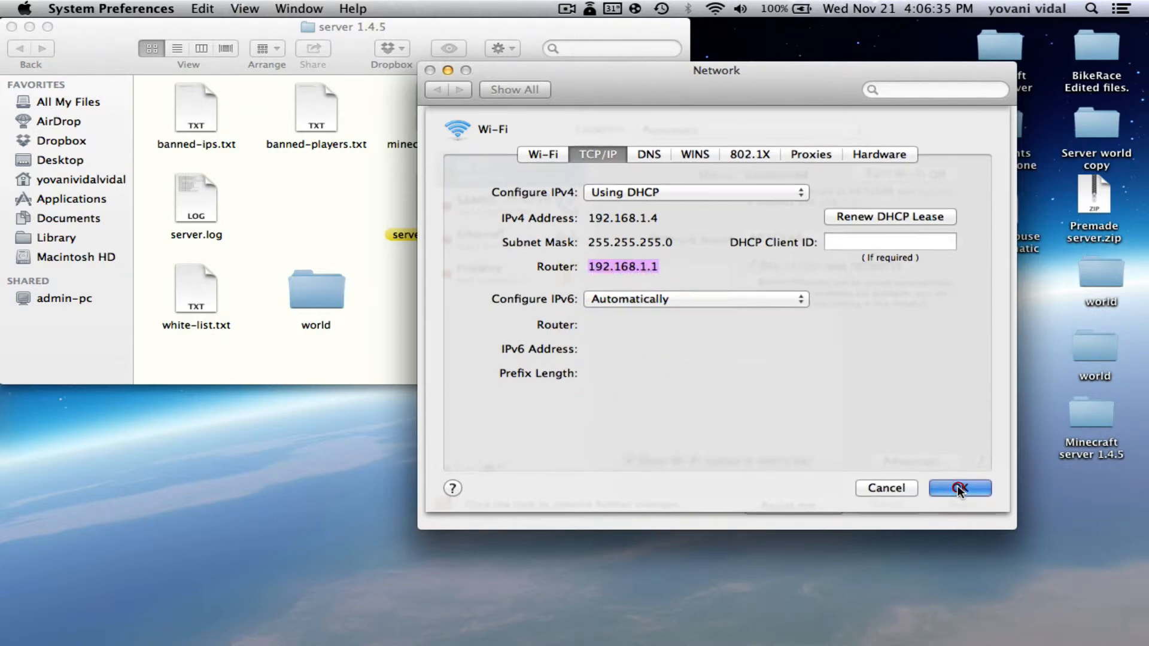
{"action": "left_click", "coordinate": [430, 70]}
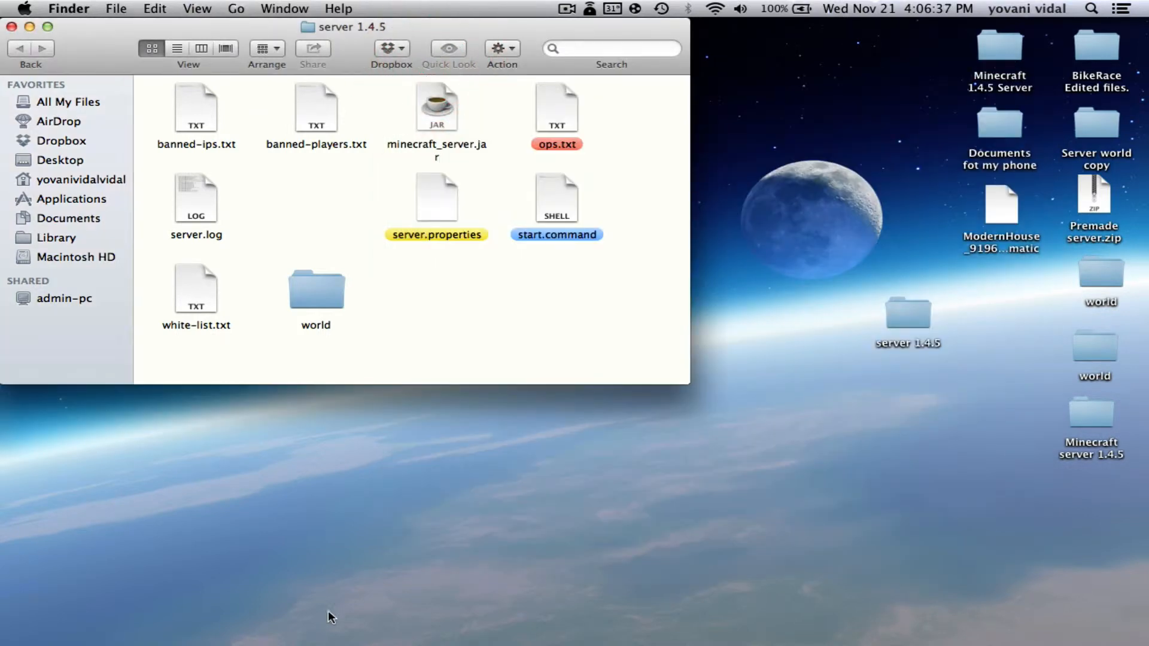
Paste 192.168.1.1 into Safari's address bar and load the router page
{"action": "left_click", "coordinate": [228, 610]}
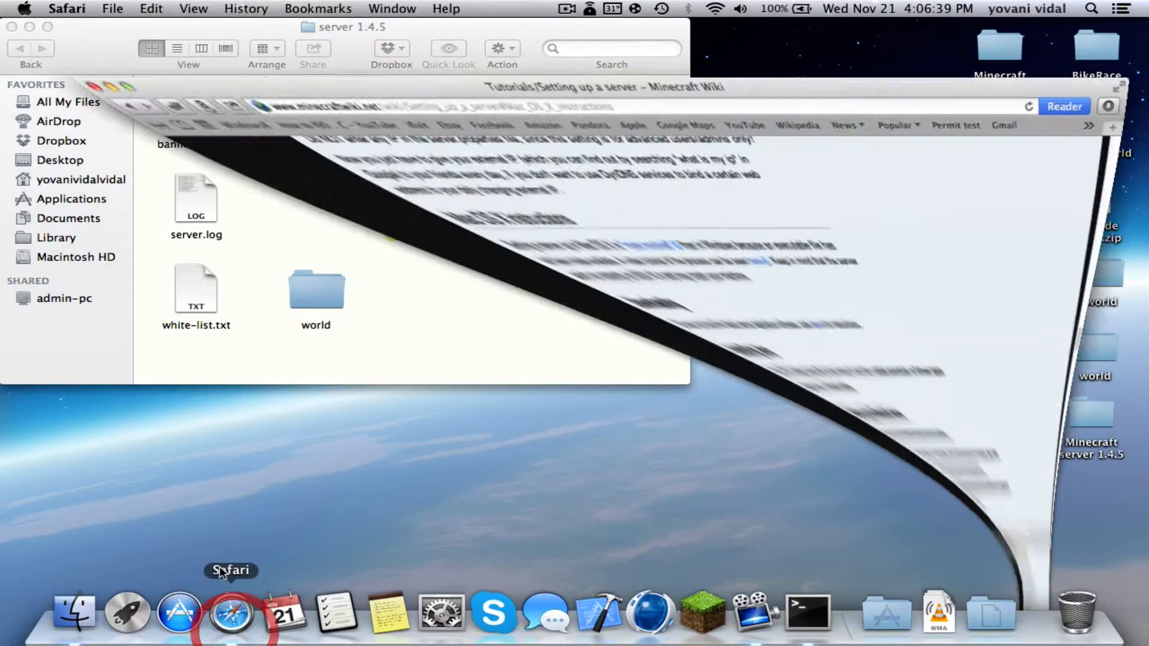
{"action": "left_click", "coordinate": [604, 42]}
{"action": "right_click", "coordinate": [605, 42]}
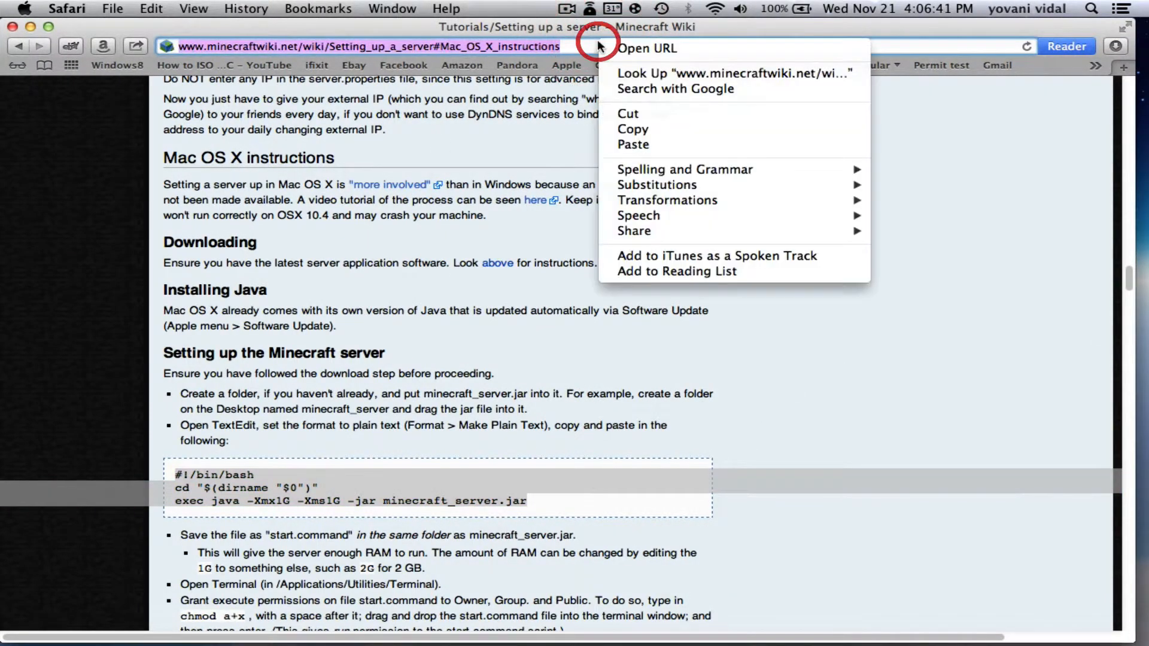
{"action": "left_click", "coordinate": [634, 143]}
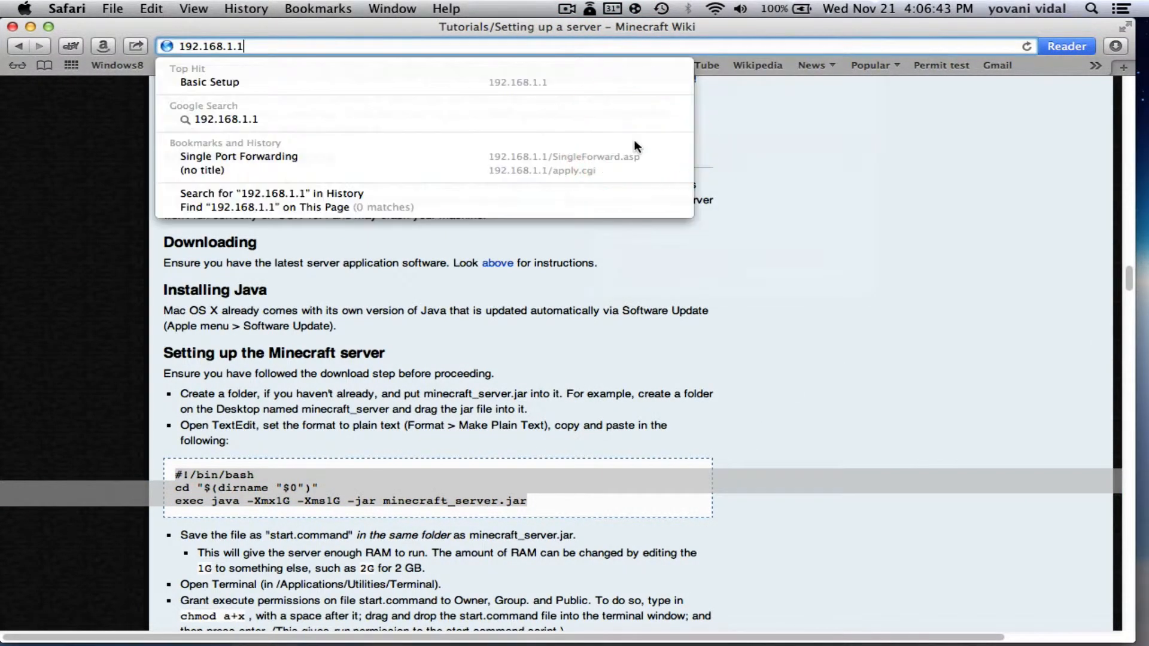
{"action": "key", "text": "Return"}
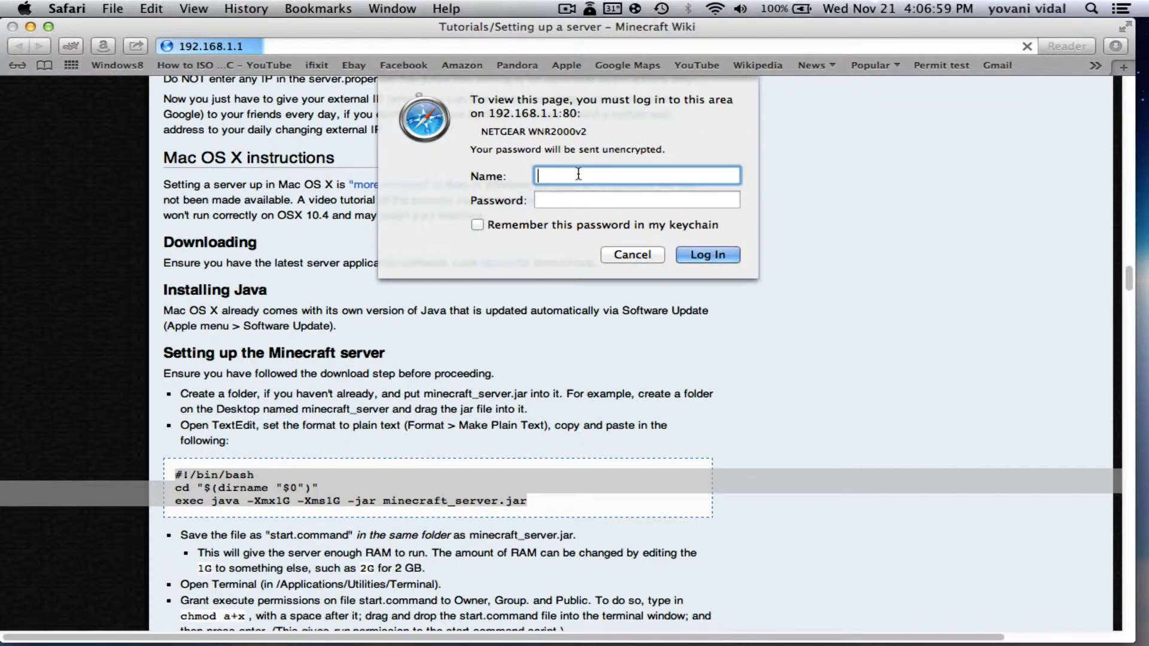
Sign in to the NETGEAR router with its login name and password
{"action": "left_click", "coordinate": [578, 174]}
{"action": "type", "text": "admin"}
{"action": "left_click", "coordinate": [593, 206]}
{"action": "type", "text": "•••••"}
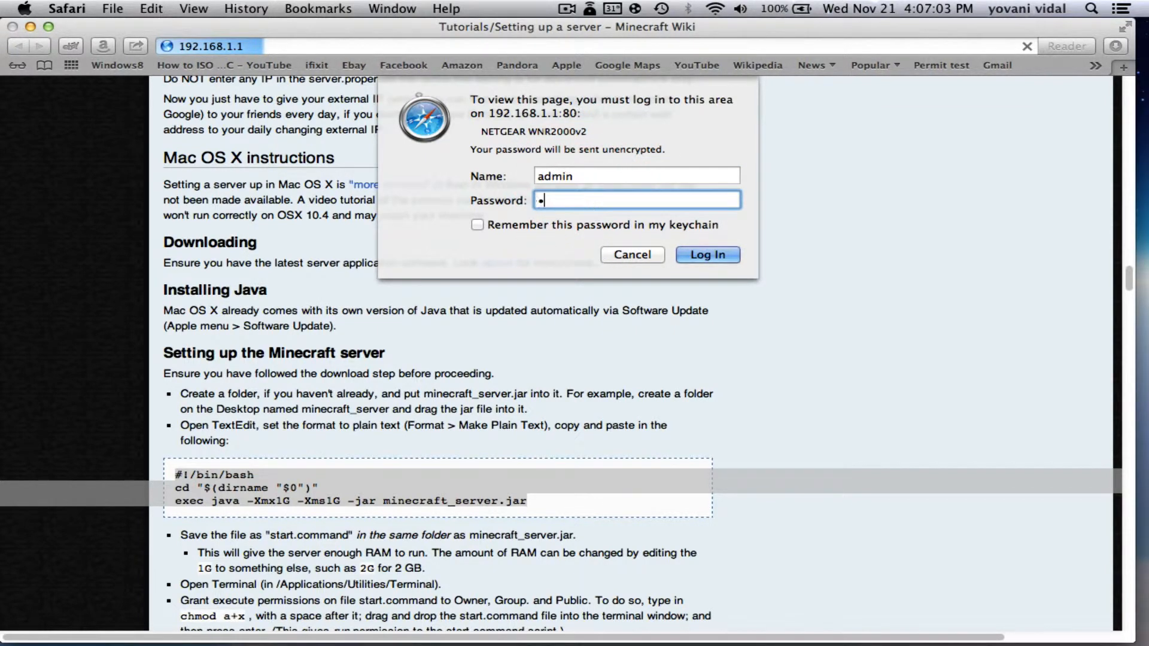
{"action": "key", "text": "Return"}
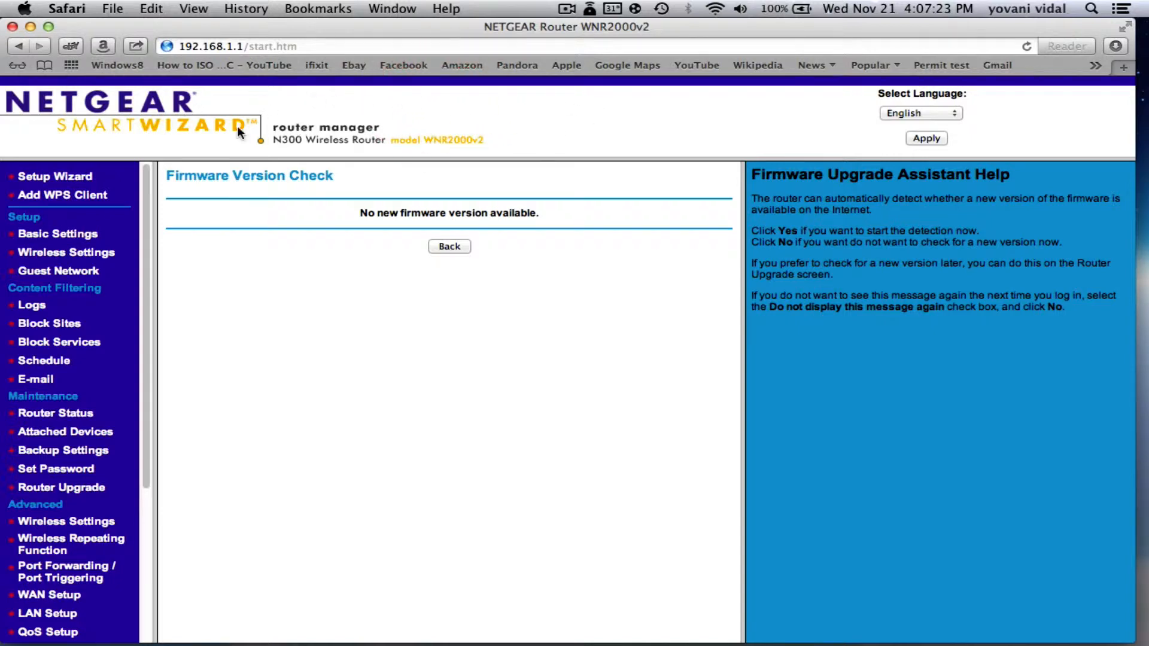
Go to Port Forwarding / Port Triggering and select the minecraft server rule for port 25565
{"action": "scroll", "coordinate": [62, 229], "scroll_direction": "down", "scroll_amount": 3}
{"action": "scroll", "coordinate": [62, 228], "scroll_direction": "down", "scroll_amount": 2}
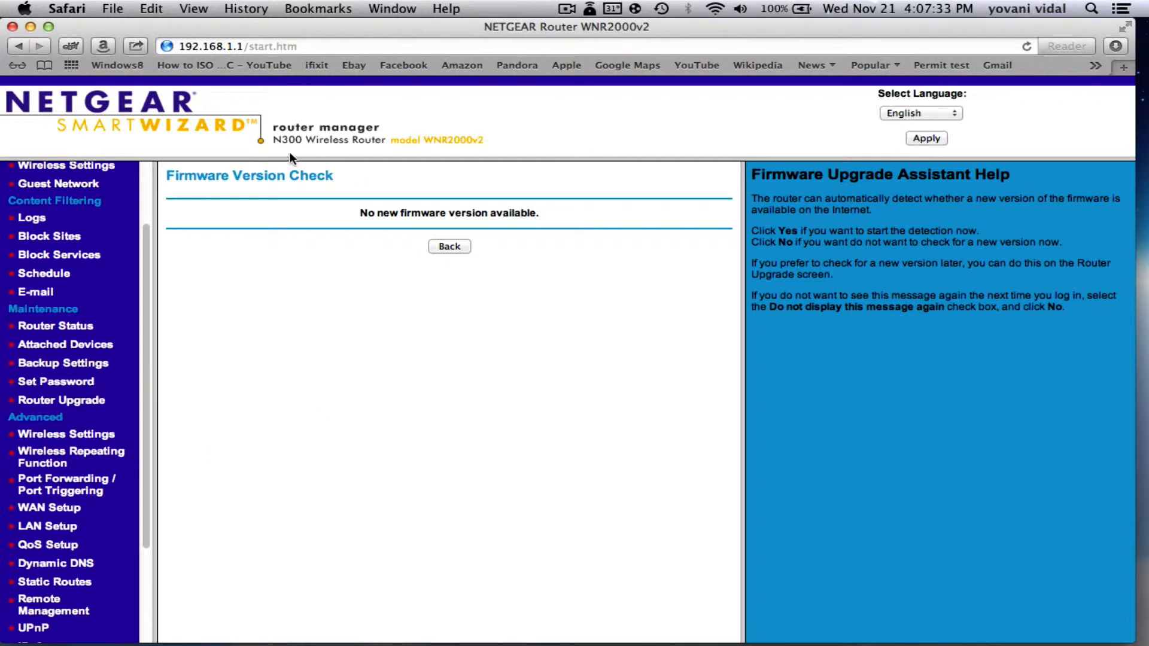
{"action": "left_click", "coordinate": [90, 479]}
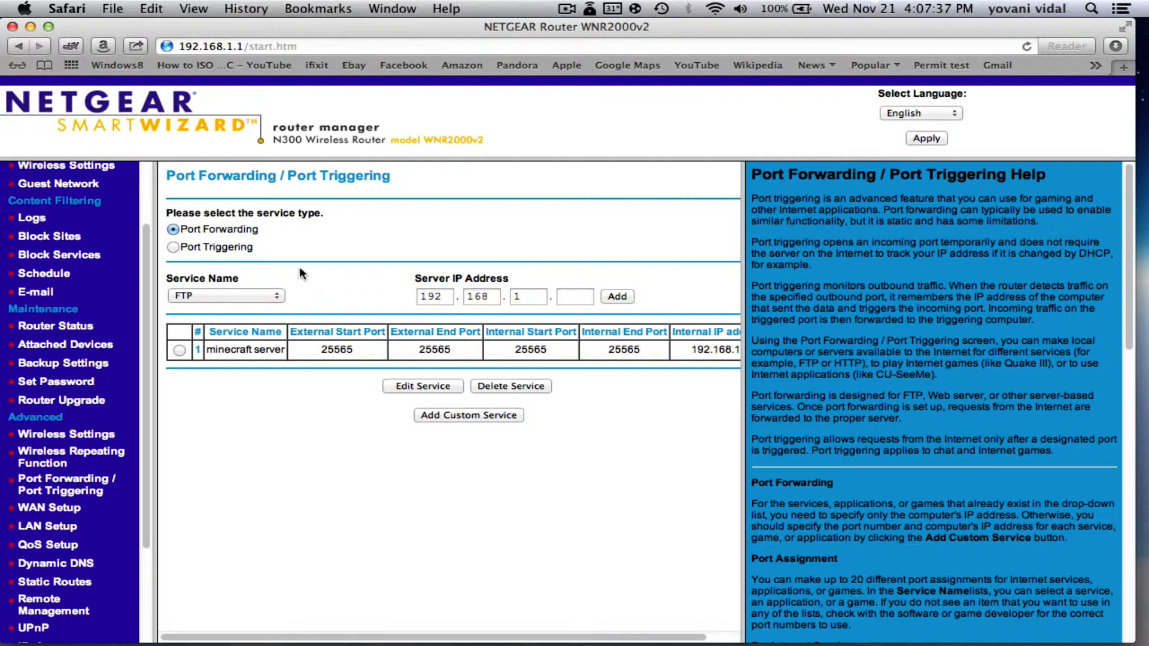
{"action": "left_click", "coordinate": [180, 350]}
Edit the minecraft server rule to TCP/UDP, internal IP 192.168.1.4, and apply it
{"action": "left_click", "coordinate": [445, 386]}
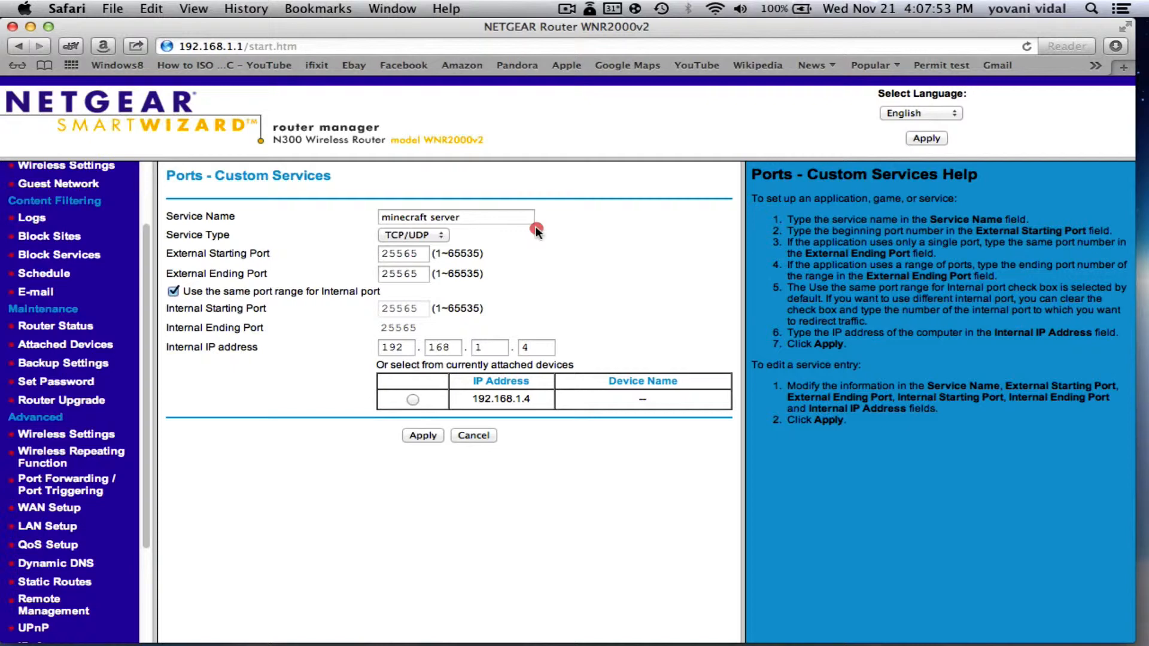
{"action": "left_click", "coordinate": [483, 217]}
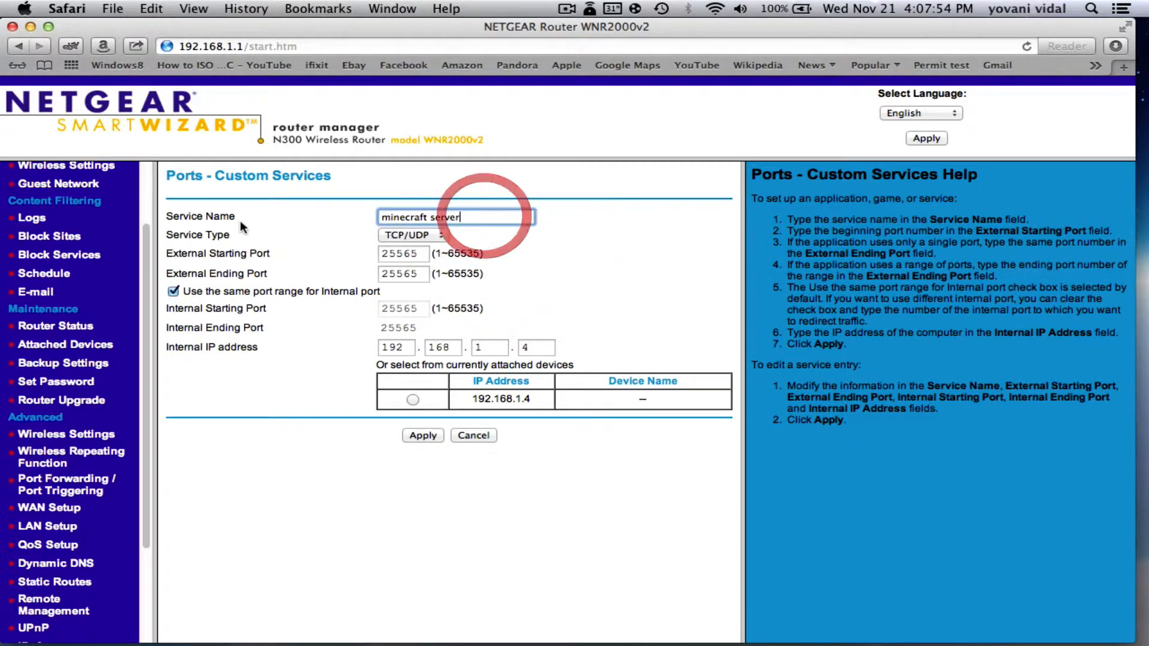
{"action": "left_click", "coordinate": [471, 217]}
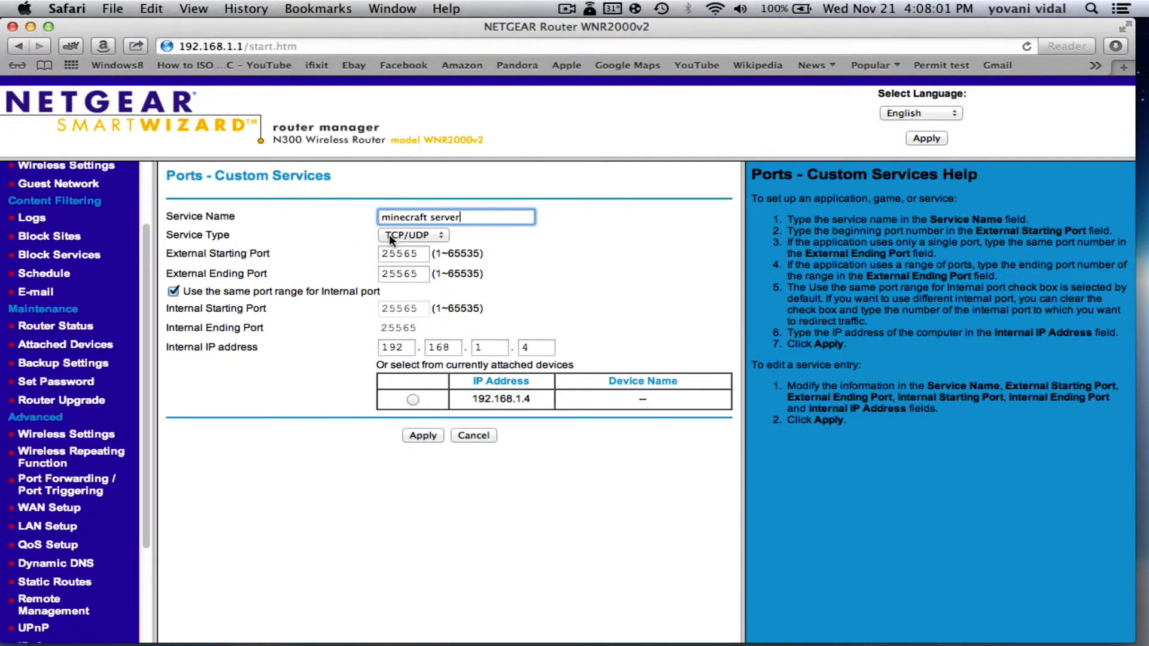
{"action": "left_click", "coordinate": [418, 235]}
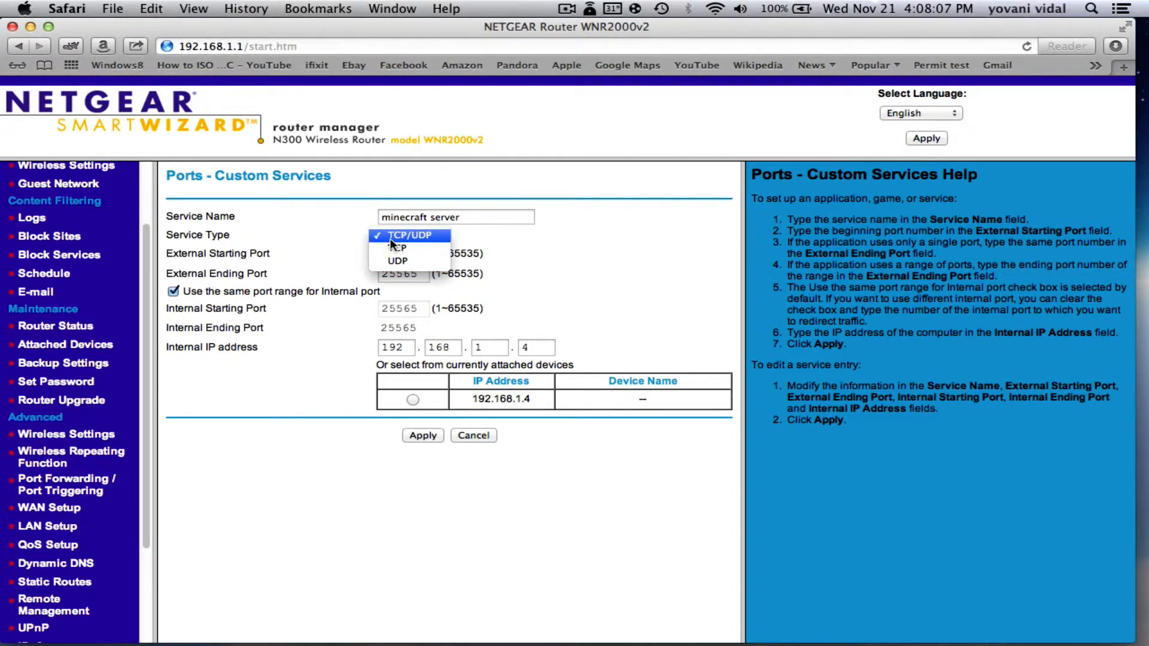
{"action": "left_click", "coordinate": [470, 235]}
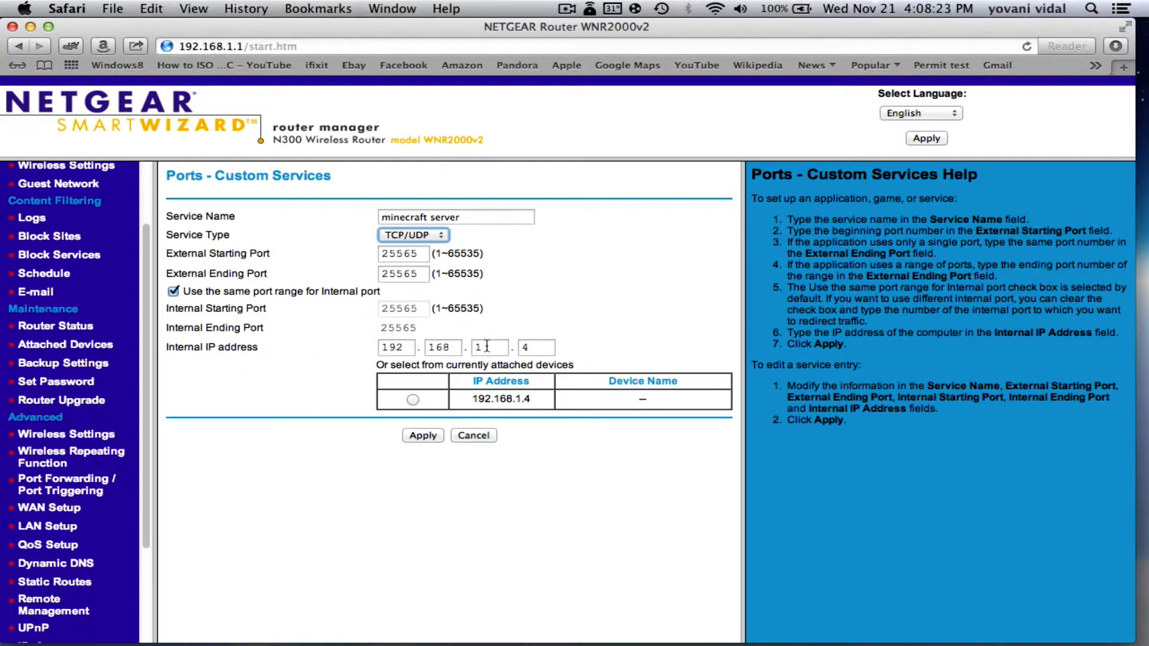
{"action": "left_click", "coordinate": [535, 350]}
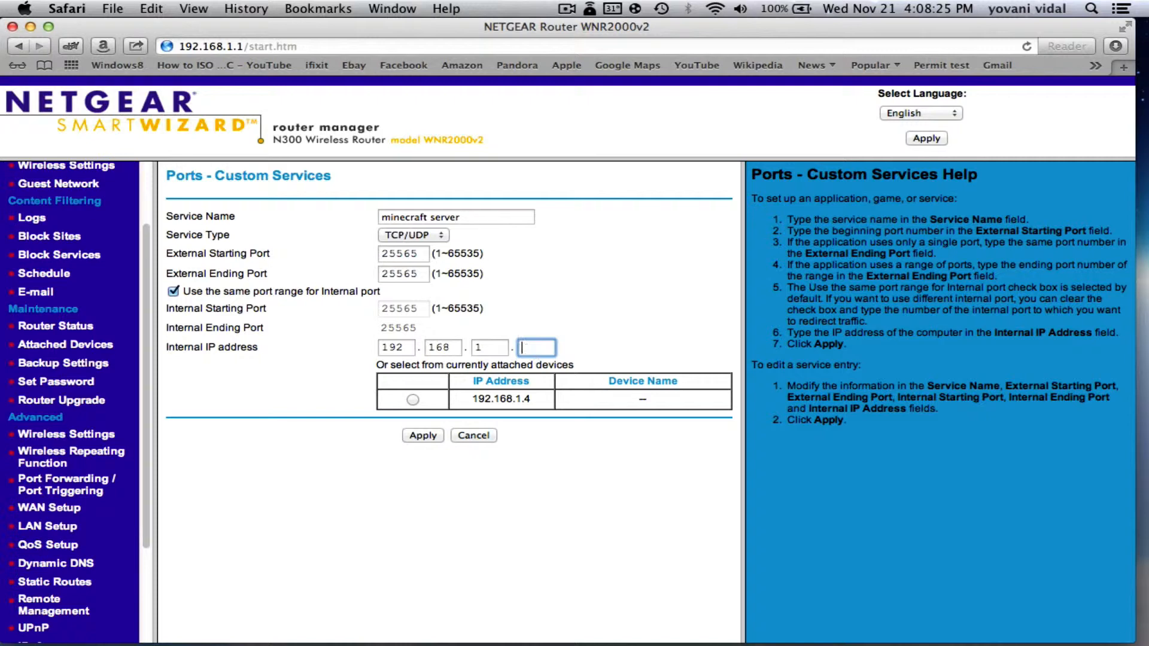
{"action": "type", "text": "2"}
{"action": "key", "text": "BackSpace"}
{"action": "type", "text": "4"}
{"action": "left_click", "coordinate": [423, 436]}
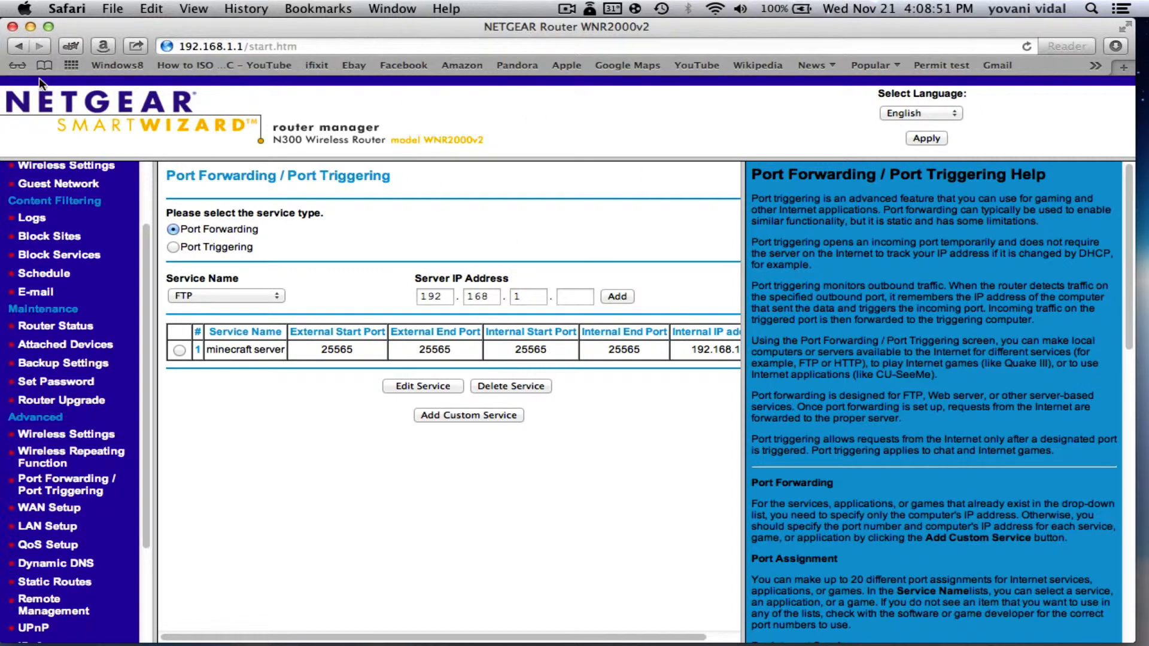
Close Safari and open server.properties from the server folder, moving its window aside
{"action": "left_click", "coordinate": [12, 27]}
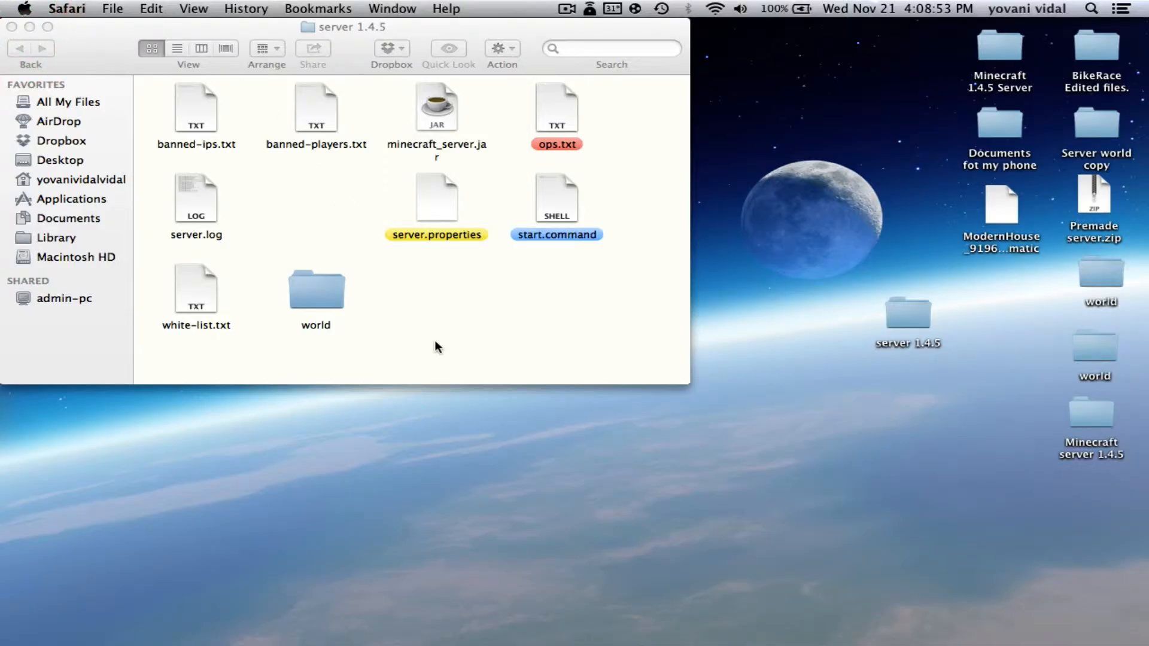
{"action": "left_click", "coordinate": [464, 331]}
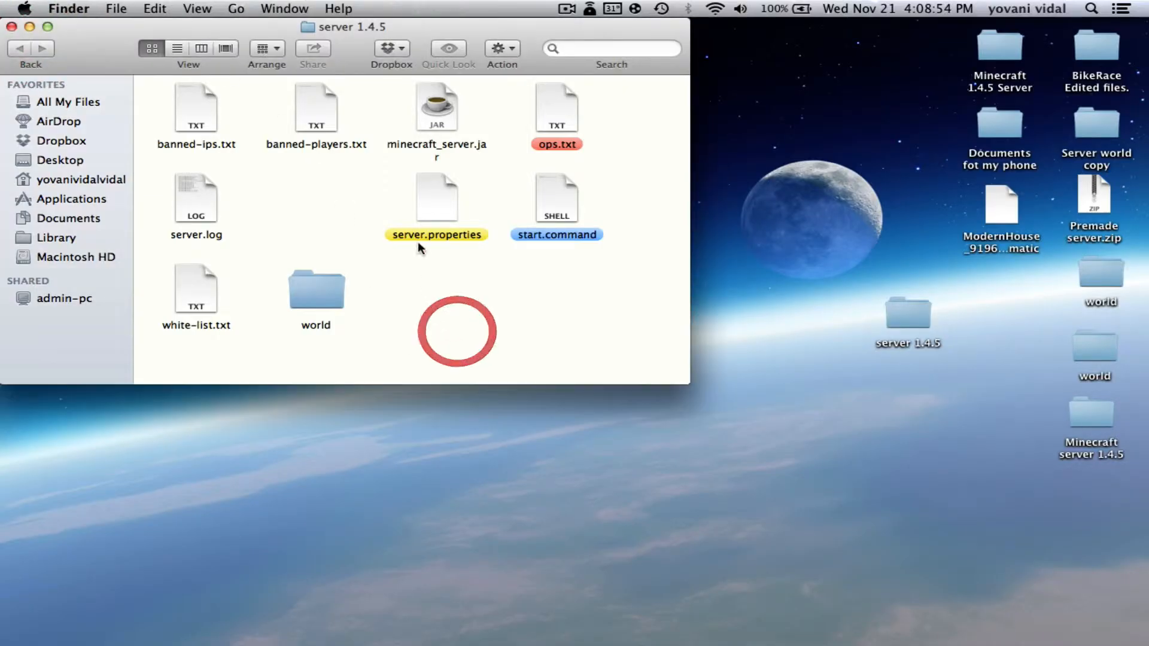
{"action": "double_click", "coordinate": [439, 192]}
{"action": "left_click_drag", "start_coordinate": [371, 51], "coordinate": [407, 341]}
Set server.properties to always open with TextEdit via Open With > Other, and open it
{"action": "right_click", "coordinate": [441, 204]}
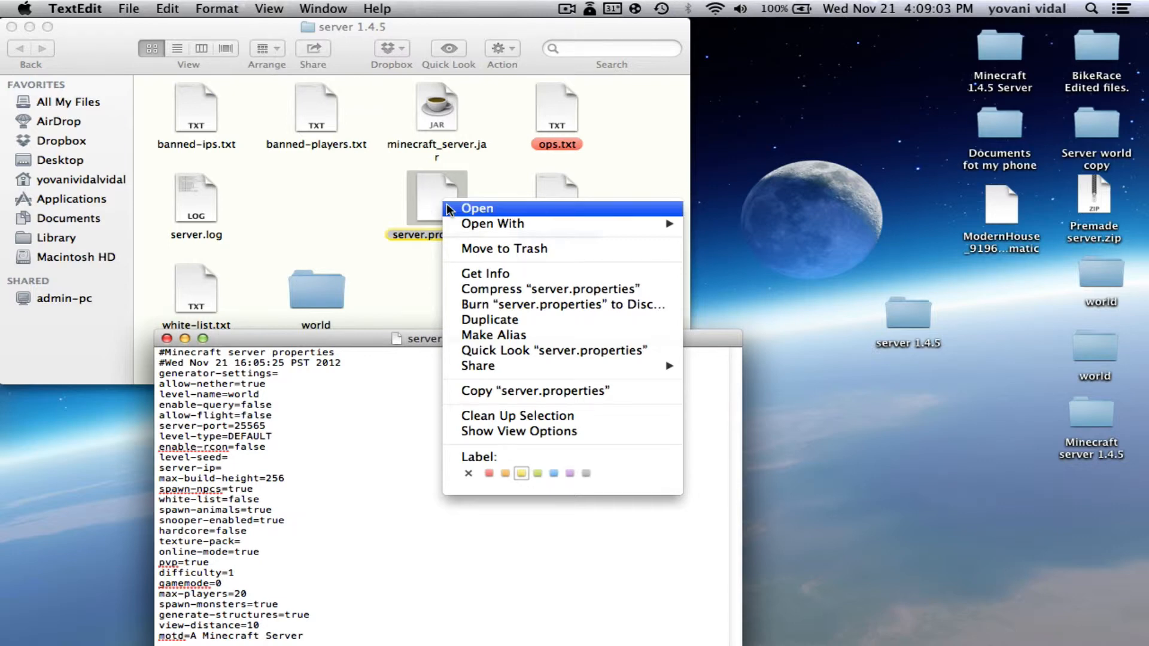
{"action": "mouse_move", "coordinate": [470, 226]}
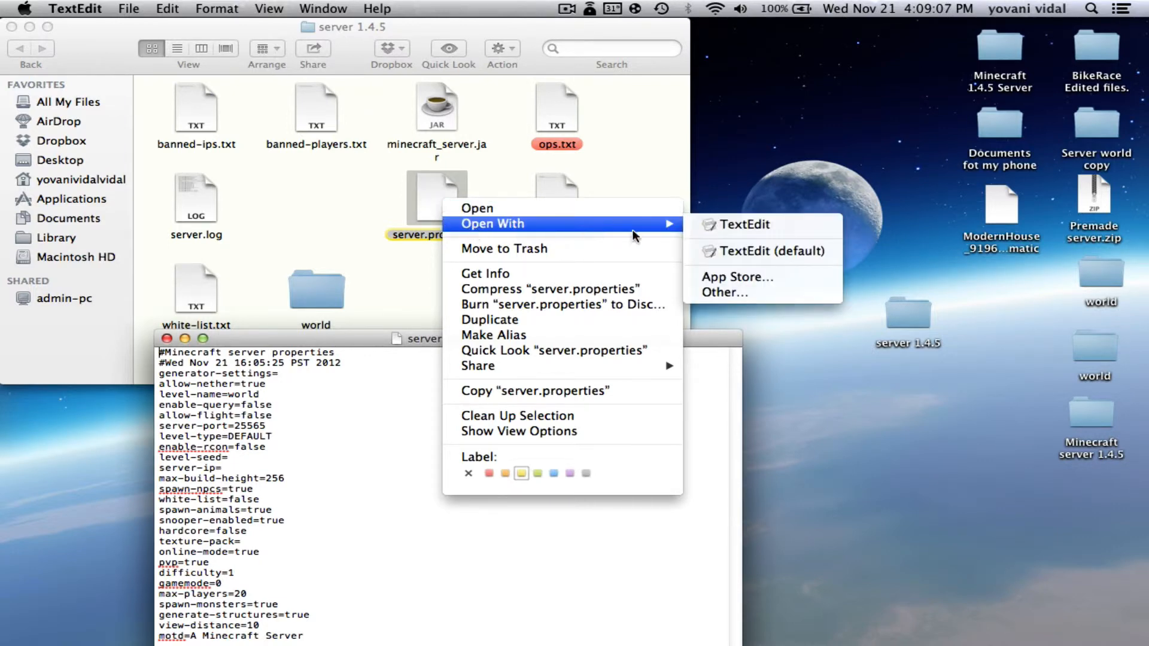
{"action": "left_click", "coordinate": [747, 292]}
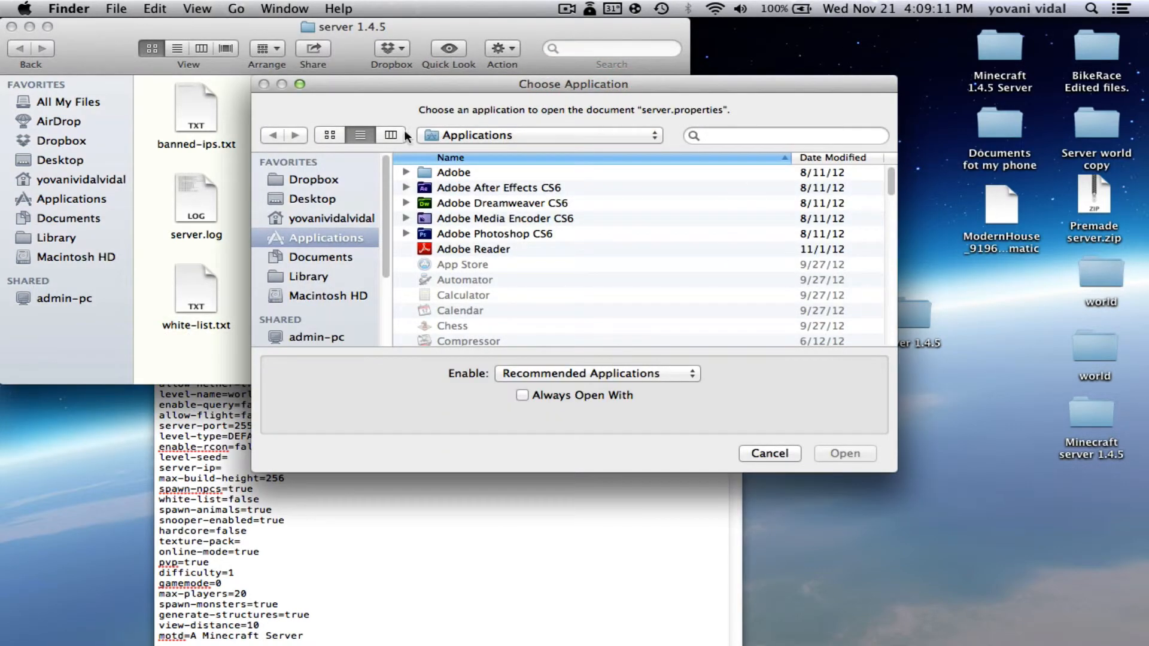
{"action": "left_click", "coordinate": [734, 136]}
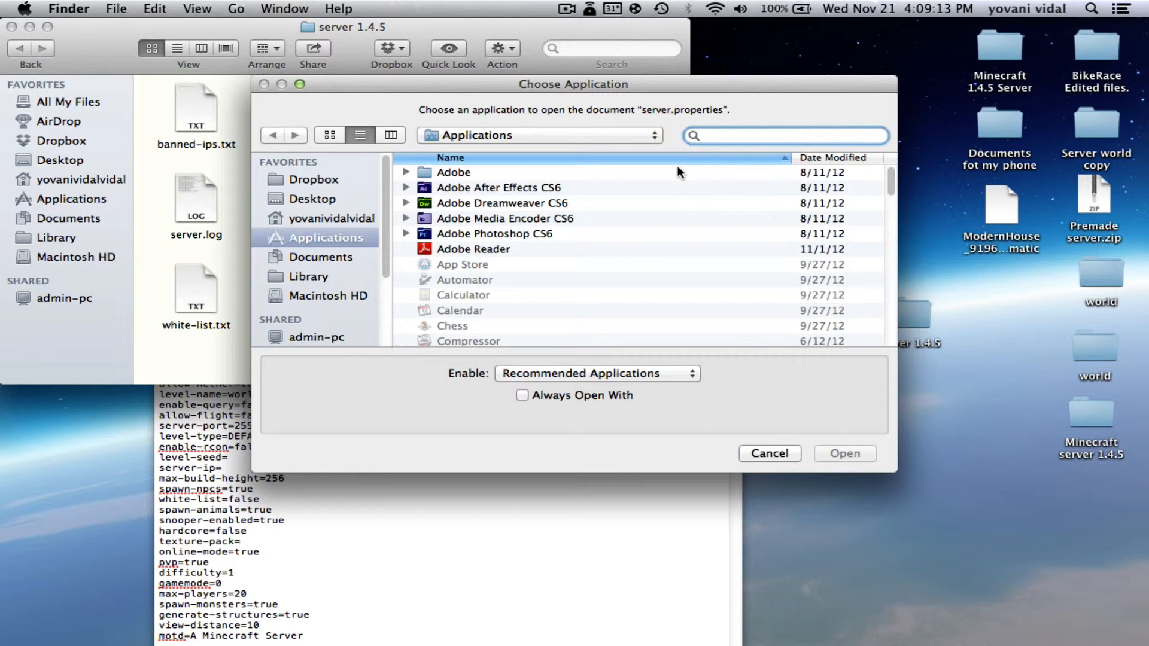
{"action": "type", "text": "text"}
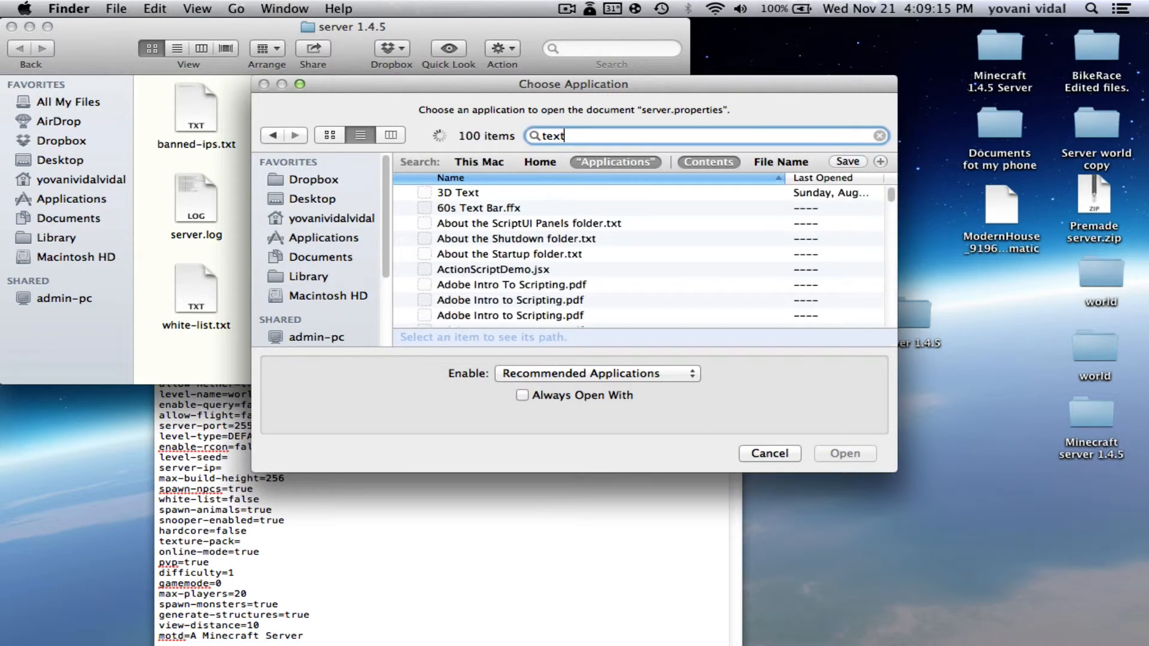
{"action": "type", "text": "edit"}
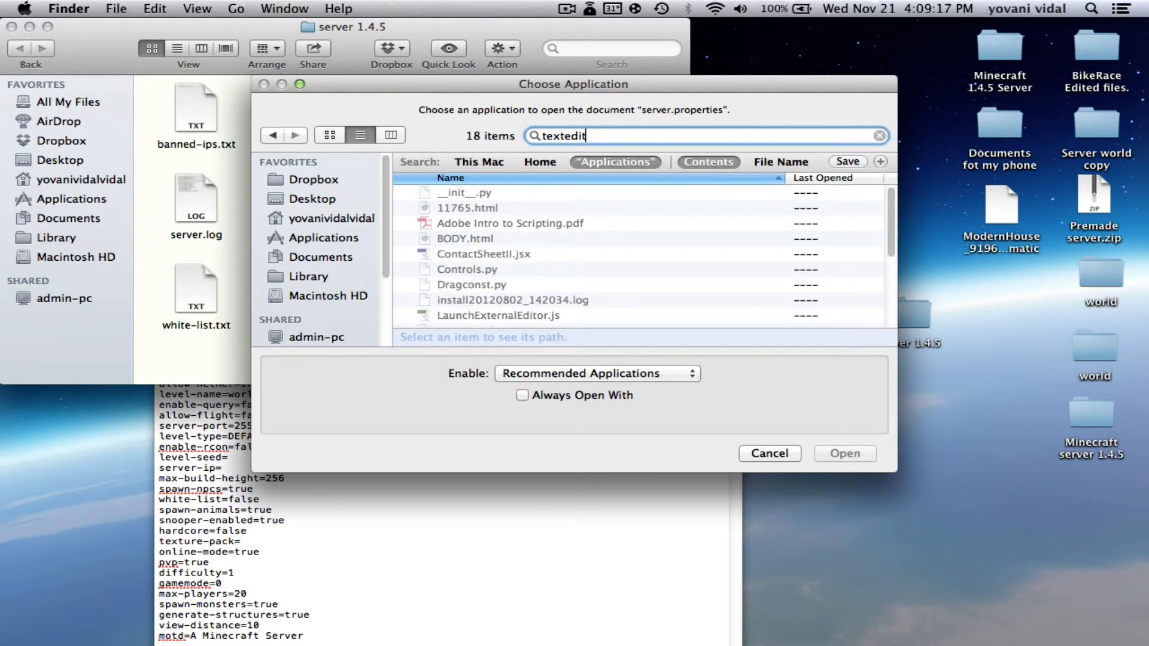
{"action": "scroll", "coordinate": [521, 264], "scroll_direction": "down", "scroll_amount": 1}
{"action": "scroll", "coordinate": [519, 258], "scroll_direction": "down", "scroll_amount": 3}
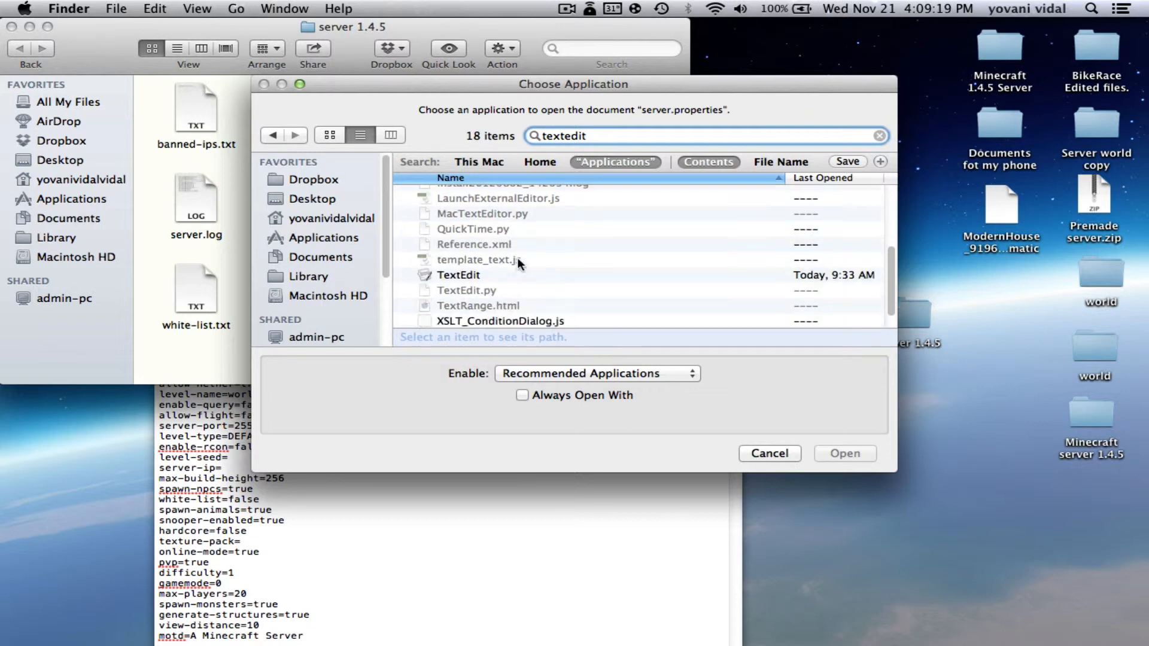
{"action": "left_click", "coordinate": [476, 274]}
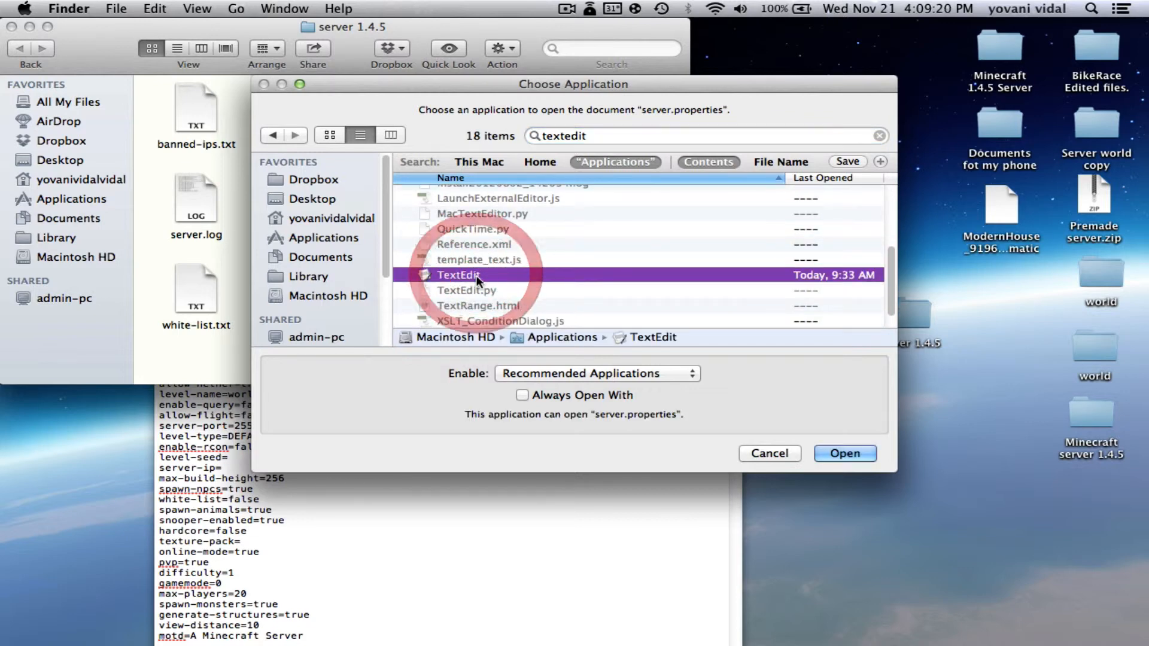
{"action": "left_click", "coordinate": [522, 396]}
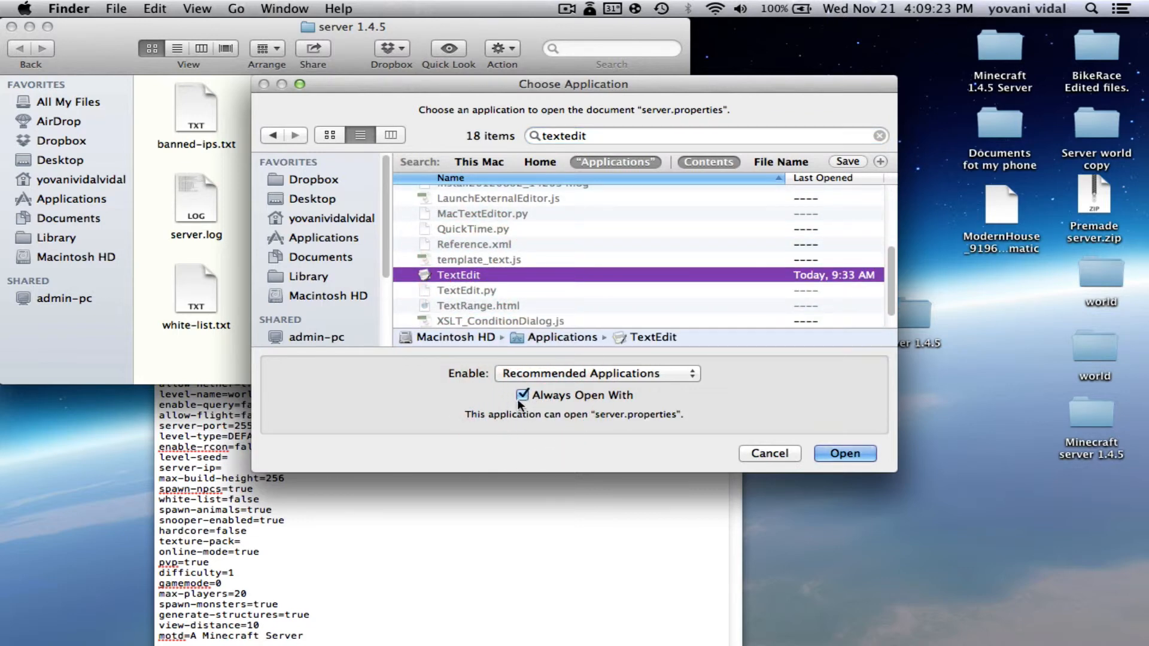
{"action": "left_click", "coordinate": [839, 453]}
Complete the server-ip line as server-ip=192.168.1.4 in server.properties
{"action": "left_click", "coordinate": [500, 427]}
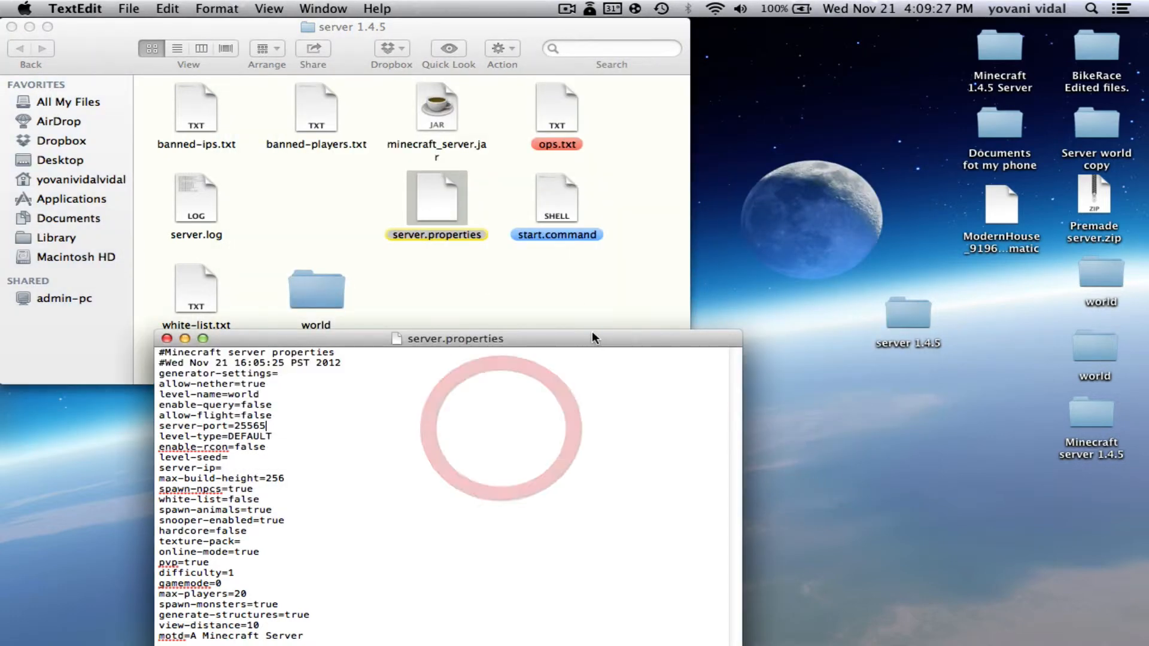
{"action": "left_click_drag", "start_coordinate": [592, 331], "coordinate": [677, 216]}
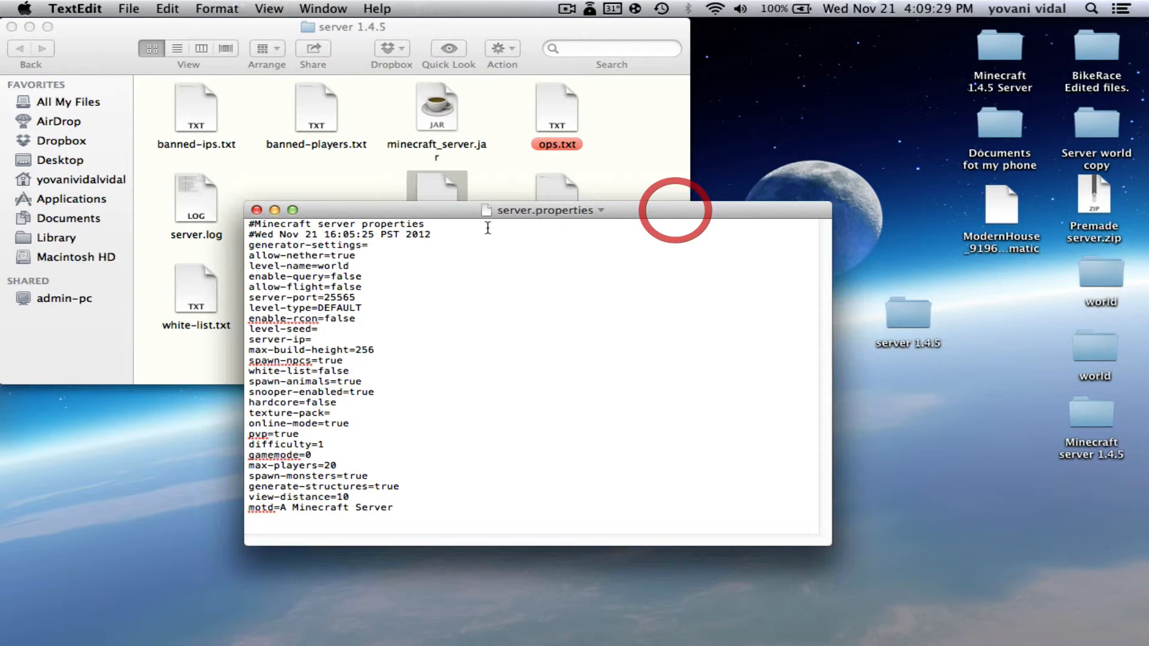
{"action": "left_click", "coordinate": [339, 342]}
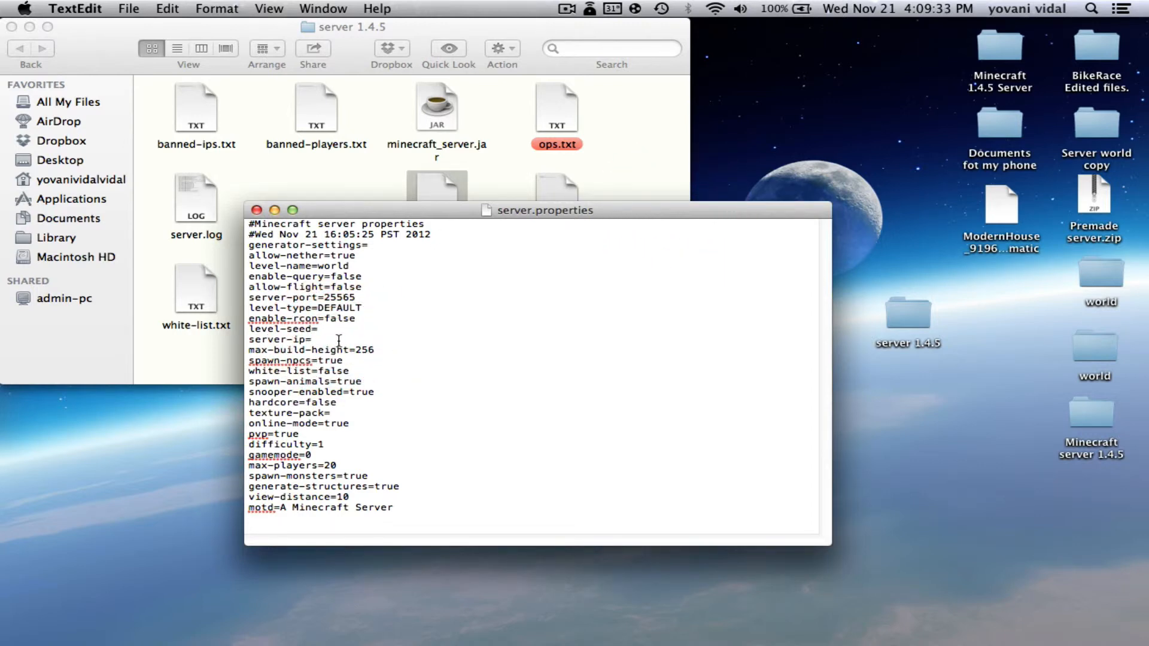
{"action": "type", "text": "192.1"}
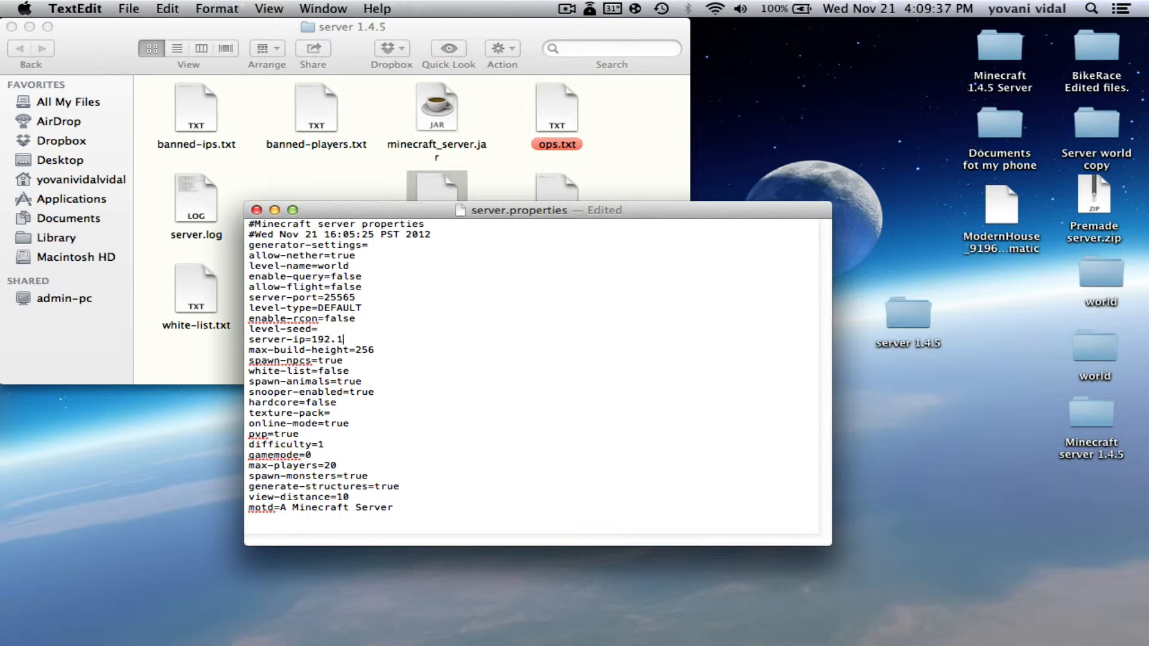
{"action": "type", "text": "68.1.4"}
{"action": "left_click", "coordinate": [421, 355]}
{"action": "left_click", "coordinate": [486, 306]}
{"action": "left_click", "coordinate": [386, 337]}
{"action": "left_click", "coordinate": [427, 336]}
Change allow-flight to true, save with Save Anyway, and close the file
{"action": "left_click", "coordinate": [364, 286]}
{"action": "key", "text": "BackSpace"}
{"action": "key", "text": "BackSpace"}
{"action": "key", "text": "BackSpace"}
{"action": "left_click", "coordinate": [461, 331]}
{"action": "key", "text": "super+s"}
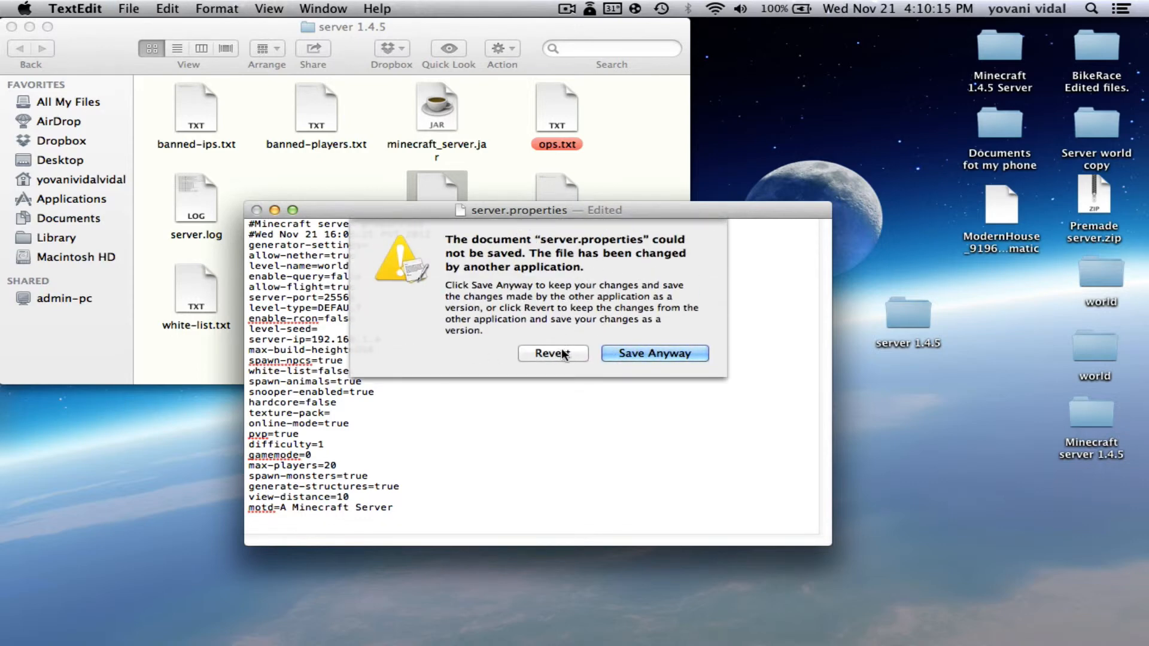
{"action": "left_click", "coordinate": [616, 357]}
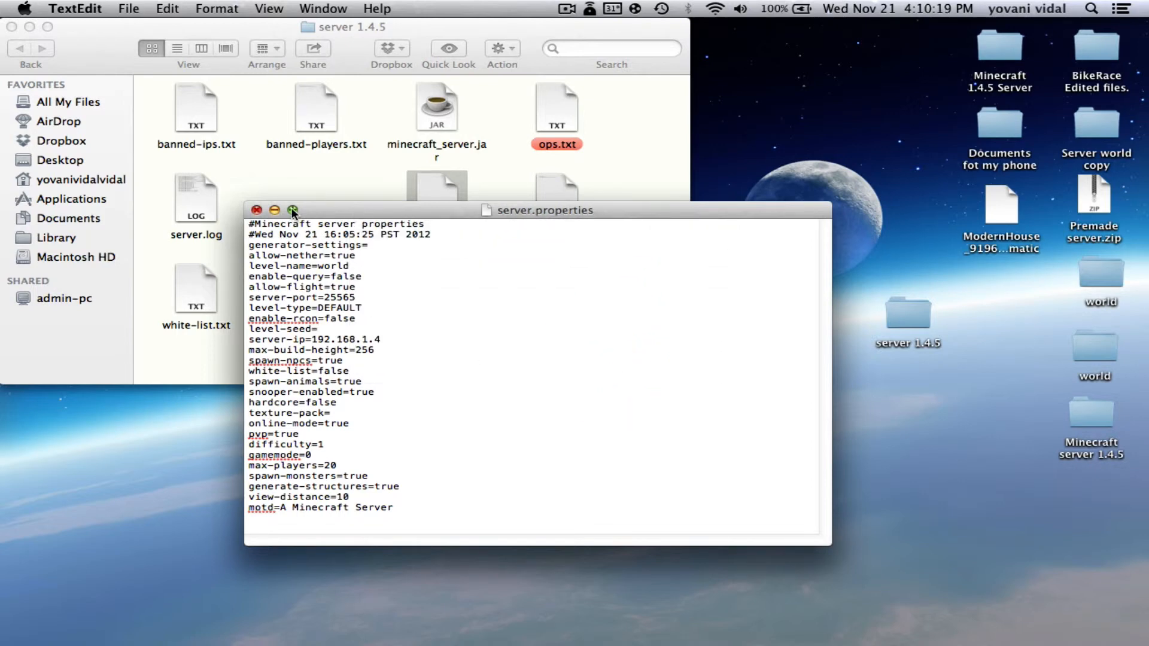
{"action": "left_click", "coordinate": [258, 210]}
{"action": "left_click", "coordinate": [539, 301]}
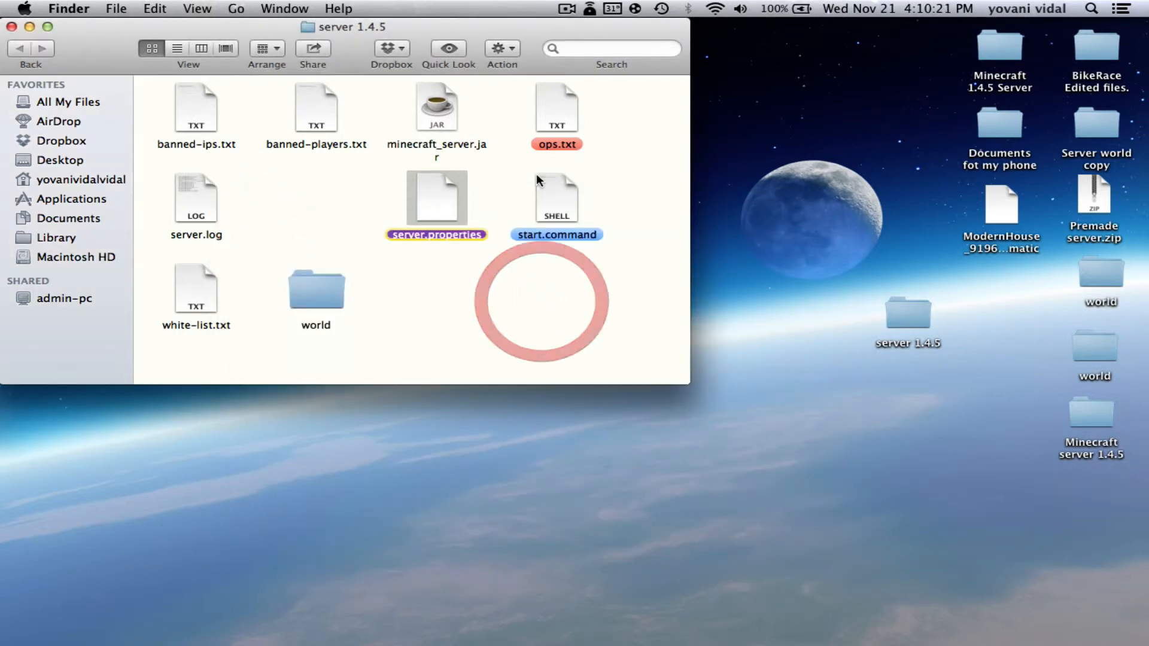
Open ops.txt, enter the player's Minecraft username, save it and close the document
{"action": "left_click", "coordinate": [473, 297]}
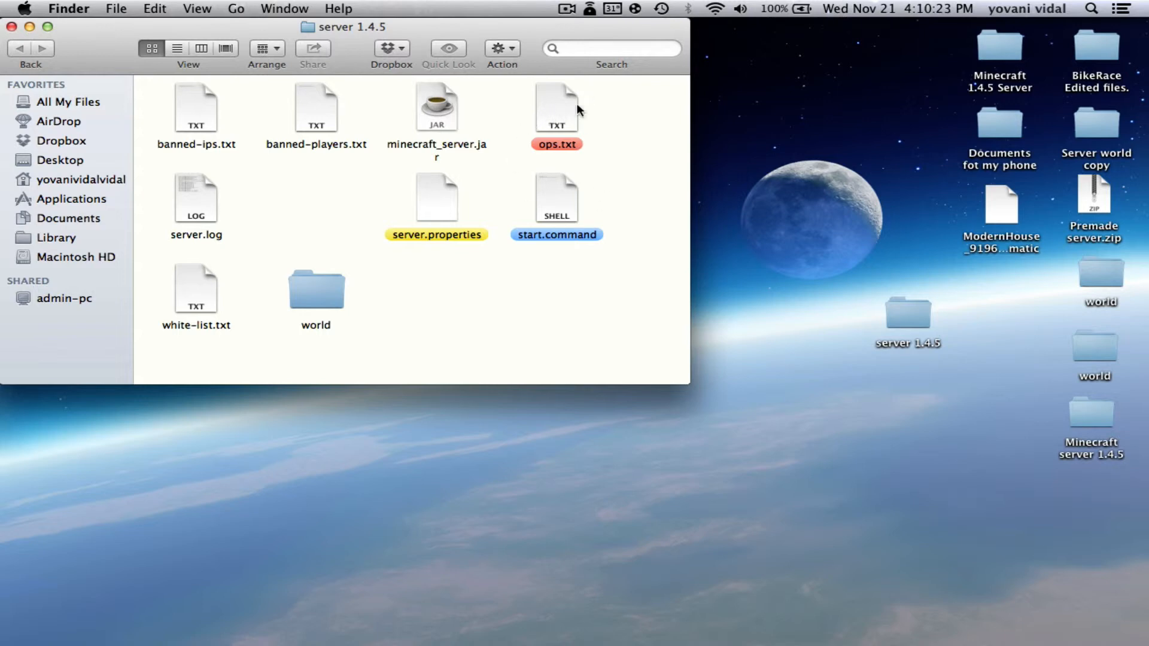
{"action": "double_click", "coordinate": [553, 124]}
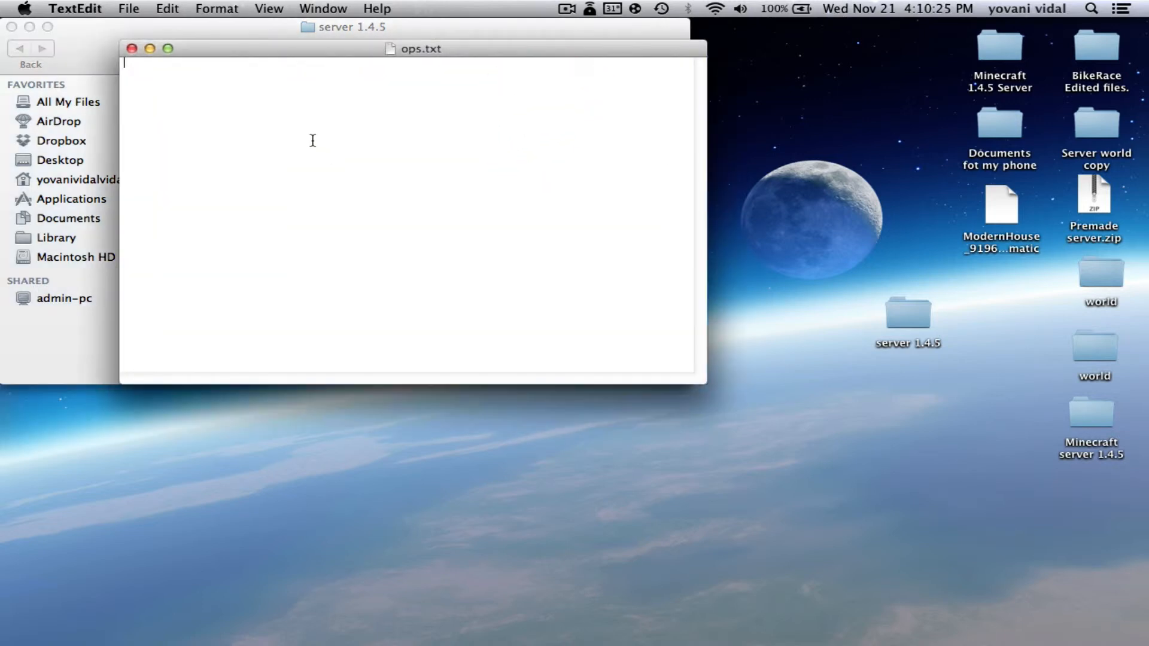
{"action": "left_click", "coordinate": [313, 140]}
{"action": "type", "text": "yoshoty"}
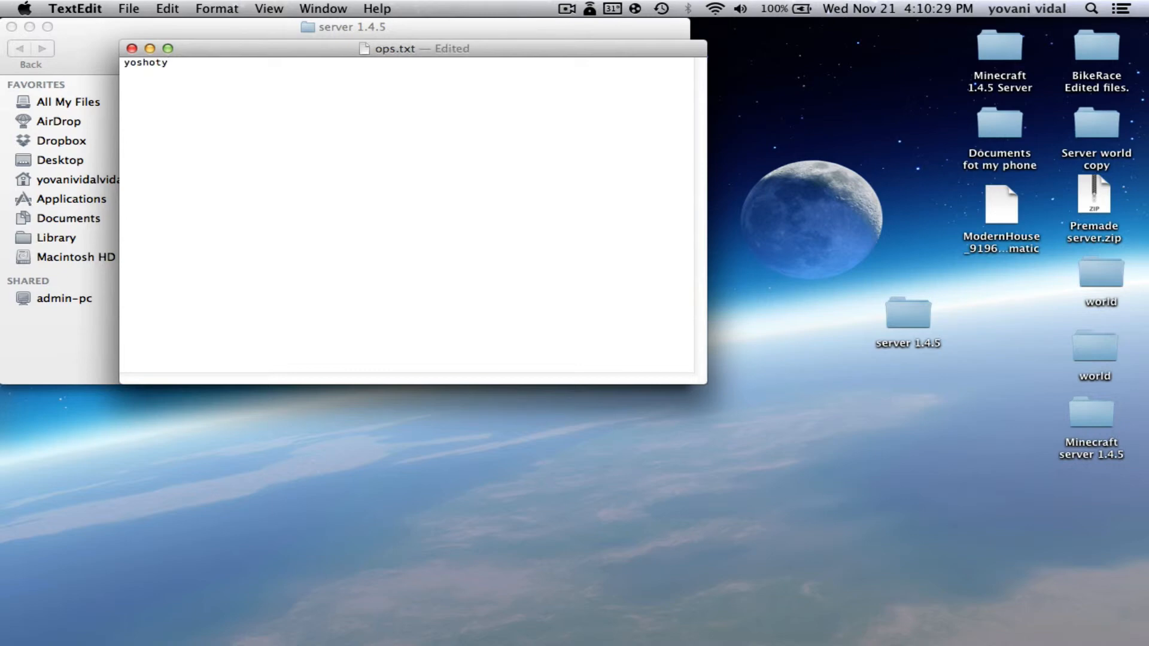
{"action": "key", "text": "super+s"}
{"action": "left_click", "coordinate": [131, 48]}
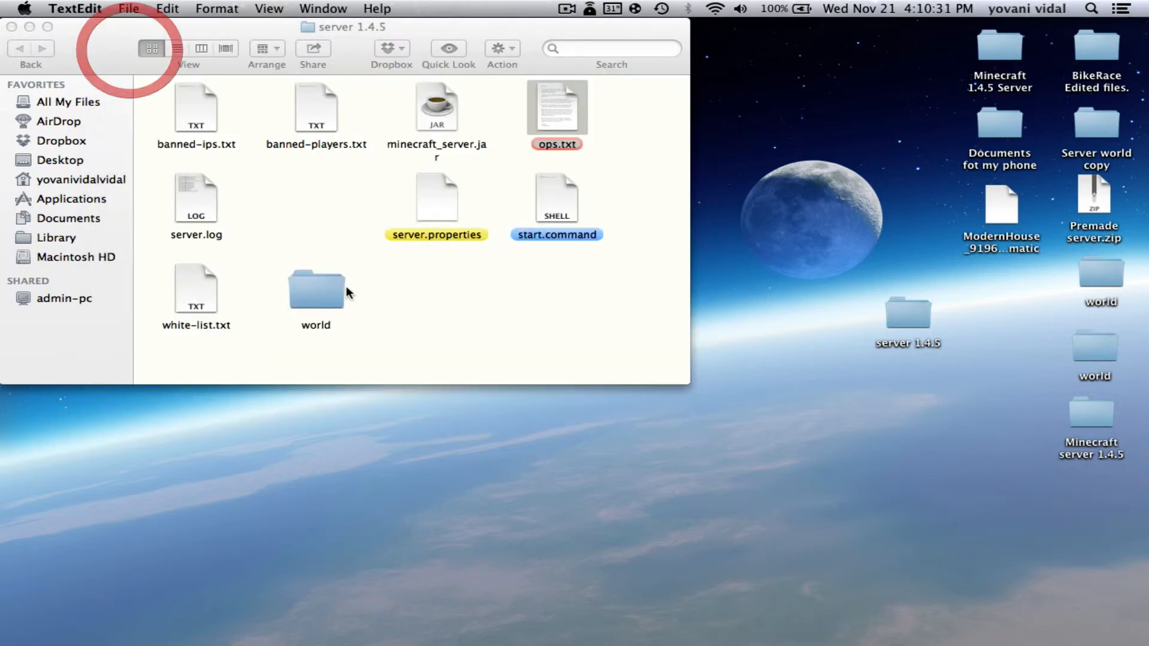
{"action": "left_click", "coordinate": [388, 309]}
{"action": "mouse_move", "coordinate": [353, 30]}
{"action": "left_mouse_down"}
{"action": "mouse_move", "coordinate": [365, 88]}
{"action": "mouse_move", "coordinate": [383, 84]}
{"action": "mouse_move", "coordinate": [370, 26]}
{"action": "left_mouse_up"}
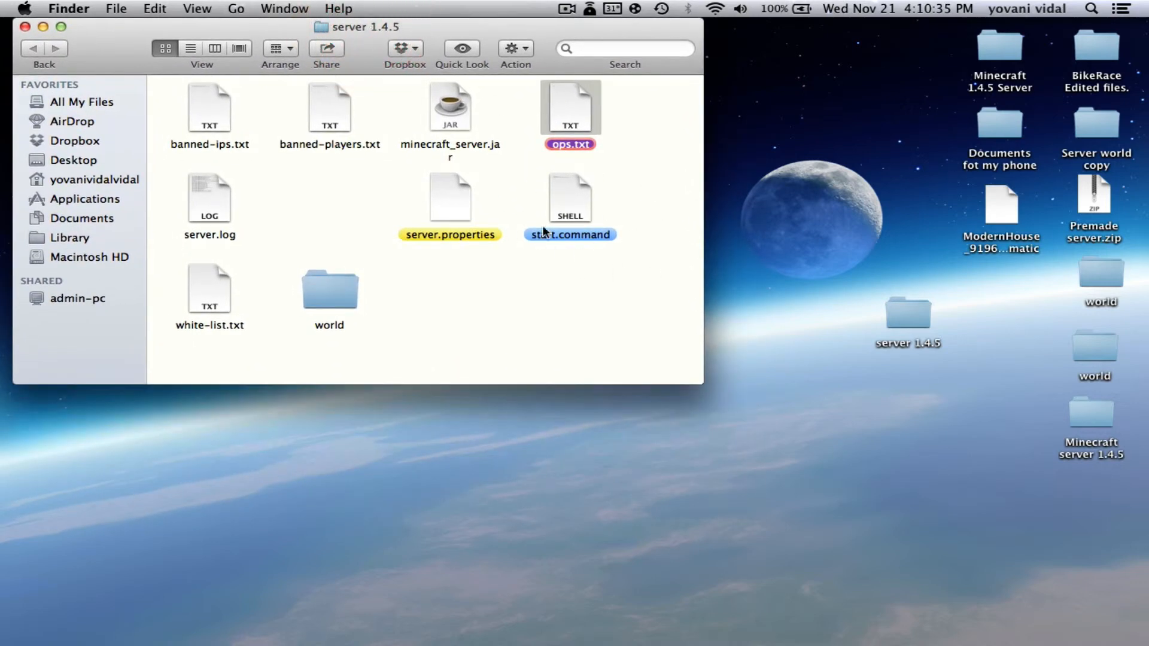
Run start.command to launch the server, then log in to Minecraft and open Multiplayer
{"action": "double_click", "coordinate": [561, 208]}
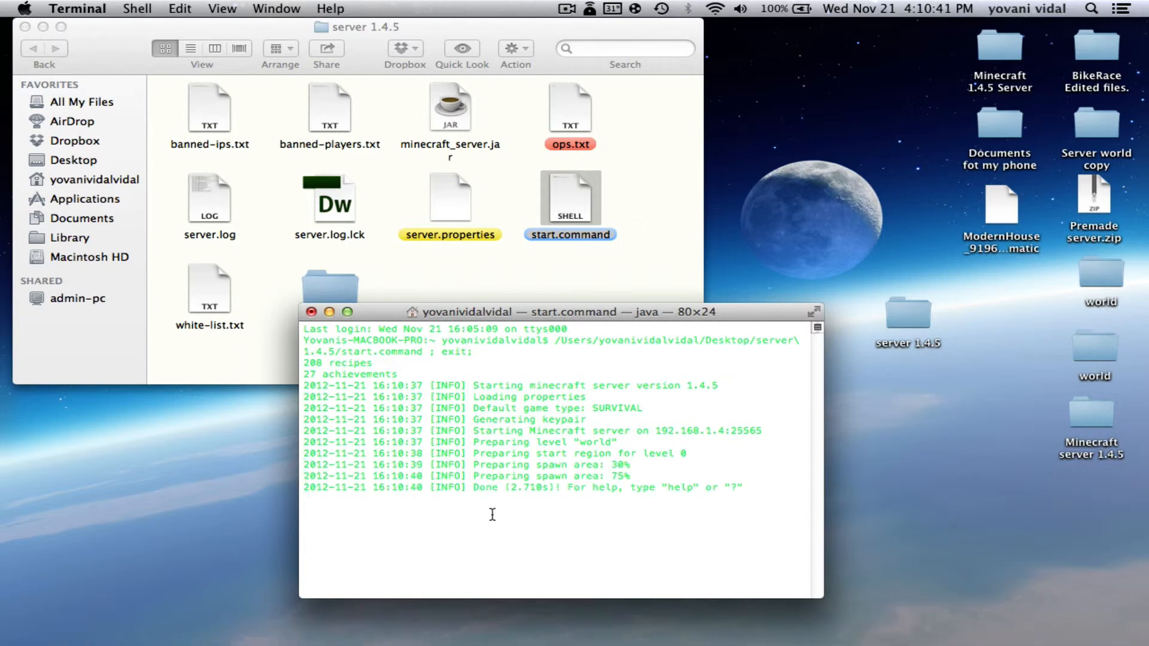
{"action": "left_click", "coordinate": [731, 607]}
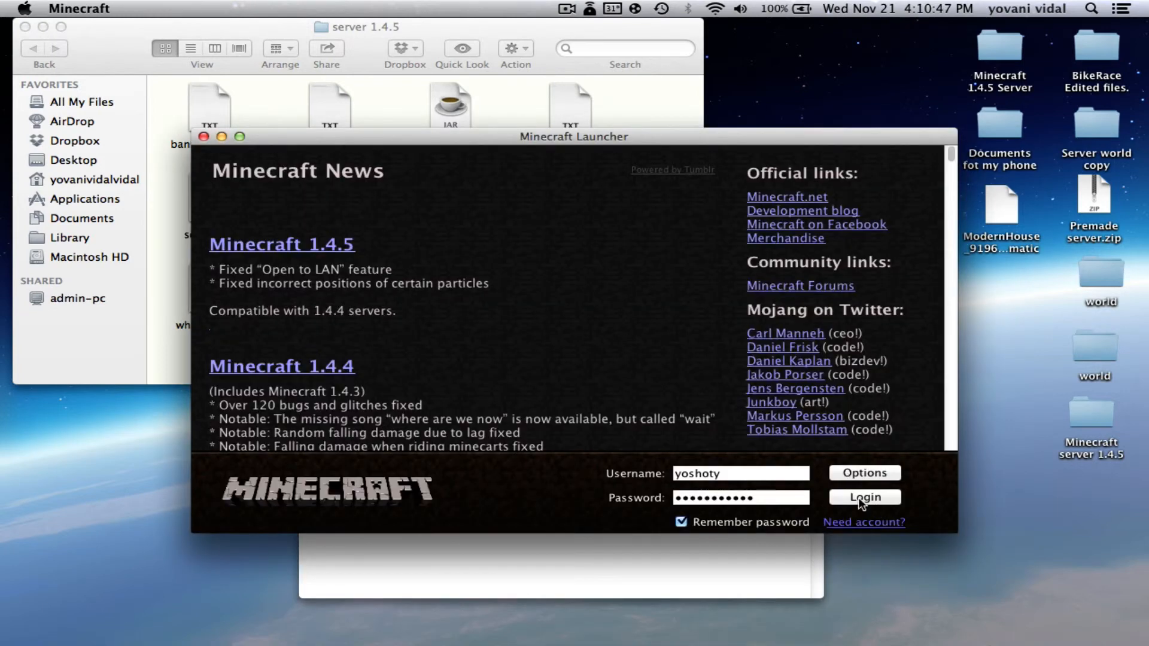
{"action": "left_click", "coordinate": [861, 501]}
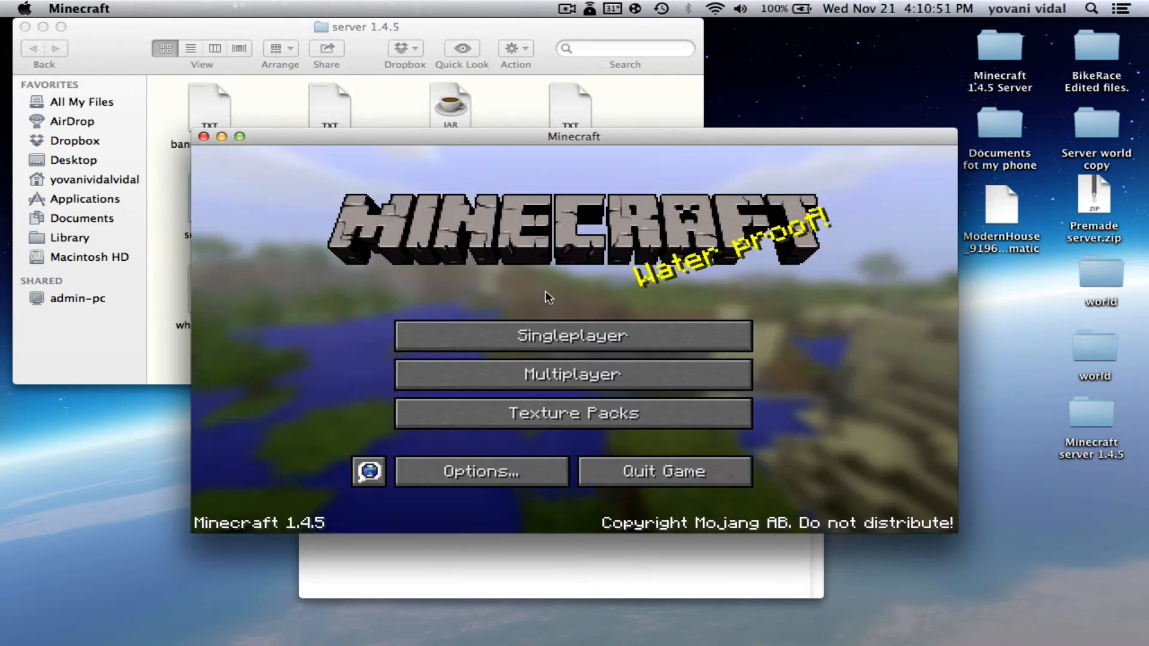
{"action": "left_click", "coordinate": [650, 367]}
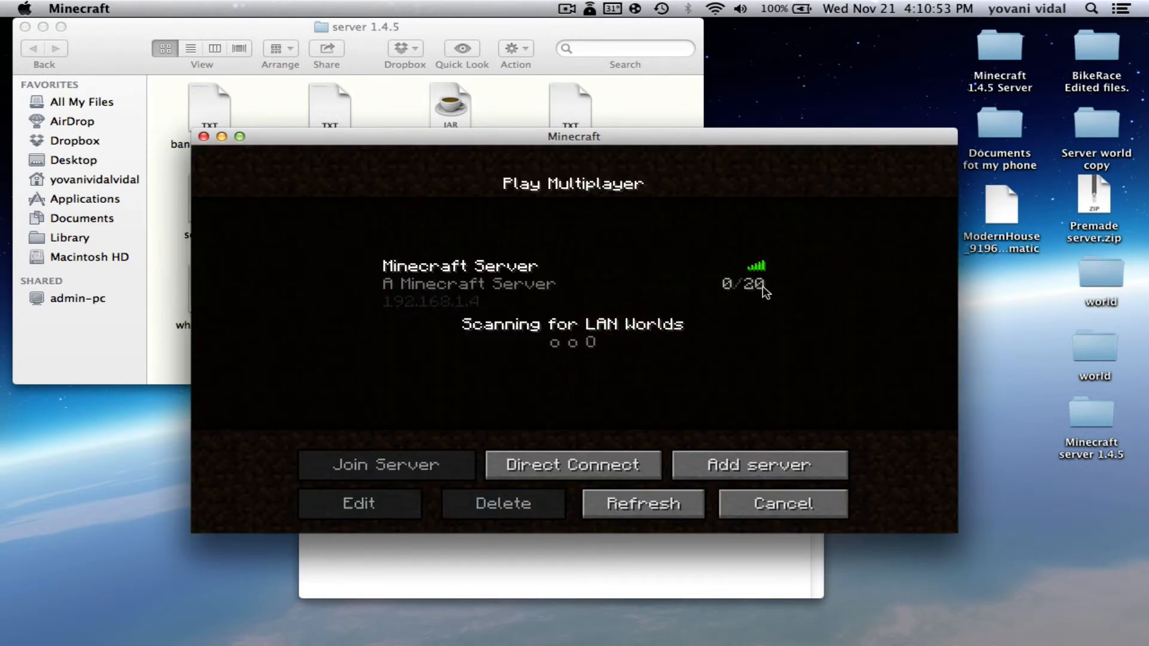
Join Minecraft Server at 192.168.1.4, walk forward and break a snow block
{"action": "double_click", "coordinate": [477, 295]}
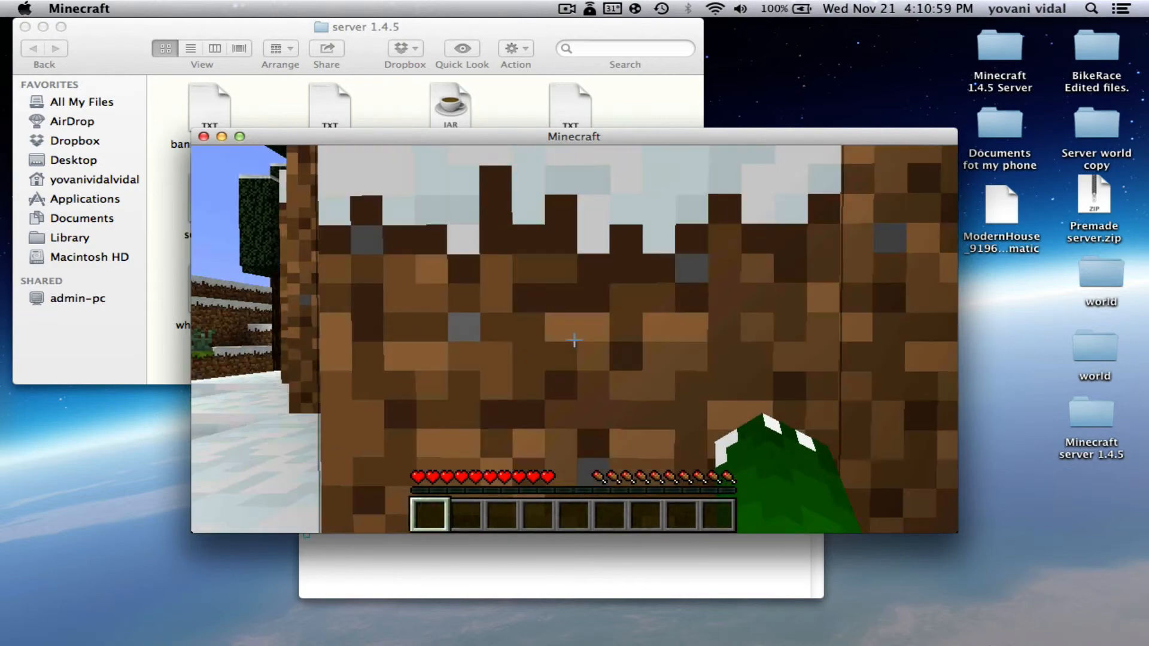
{"action": "key", "text": "w"}
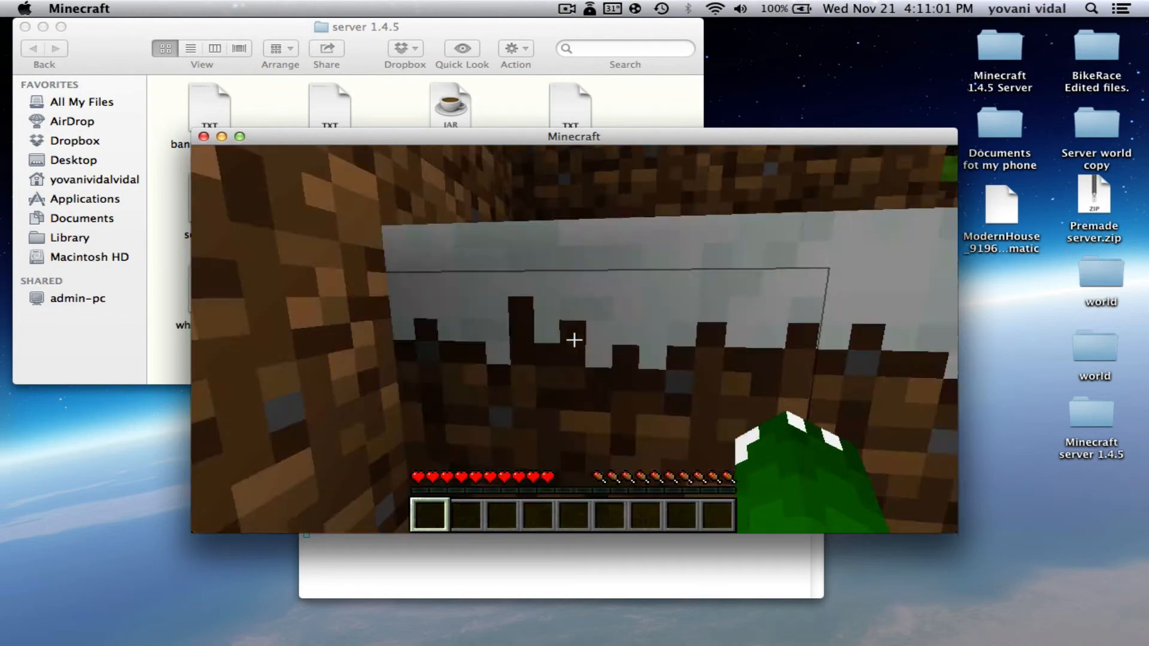
{"action": "key", "text": "w"}
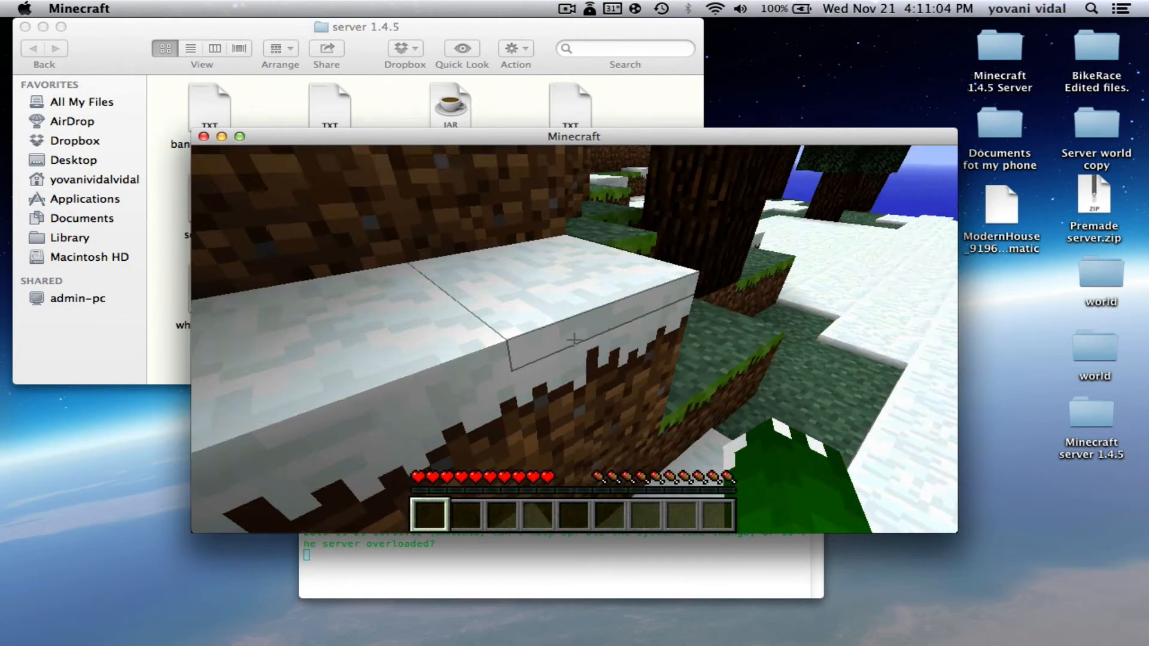
{"action": "key", "text": "w"}
{"action": "left_click", "coordinate": [574, 340]}
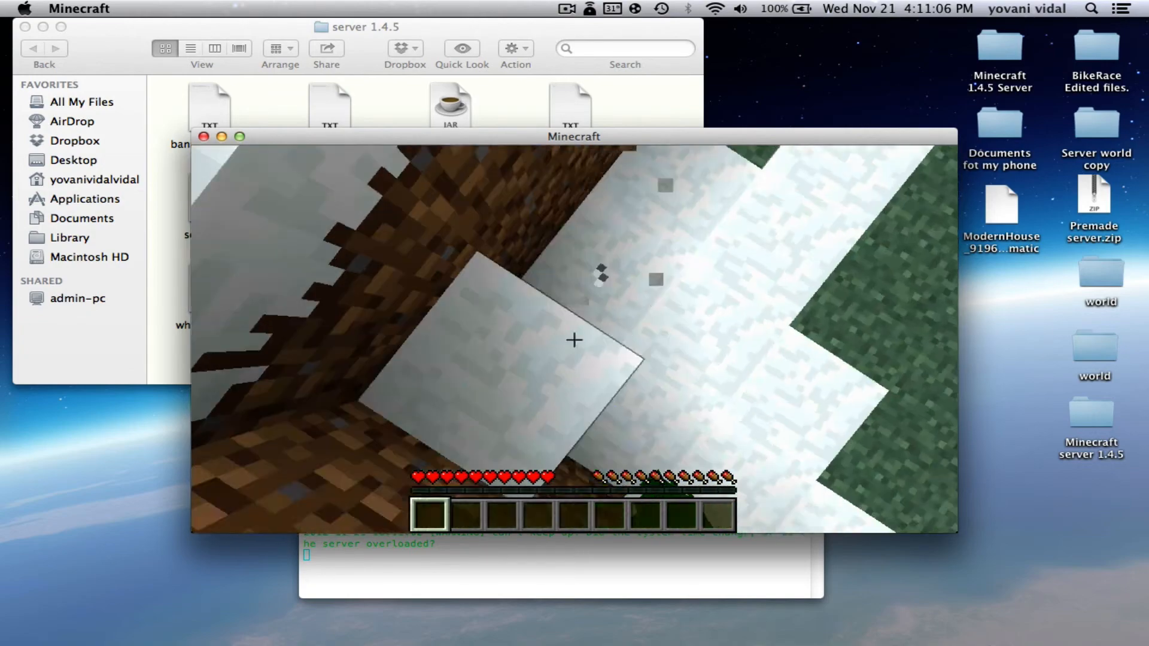
{"action": "left_click", "coordinate": [574, 340]}
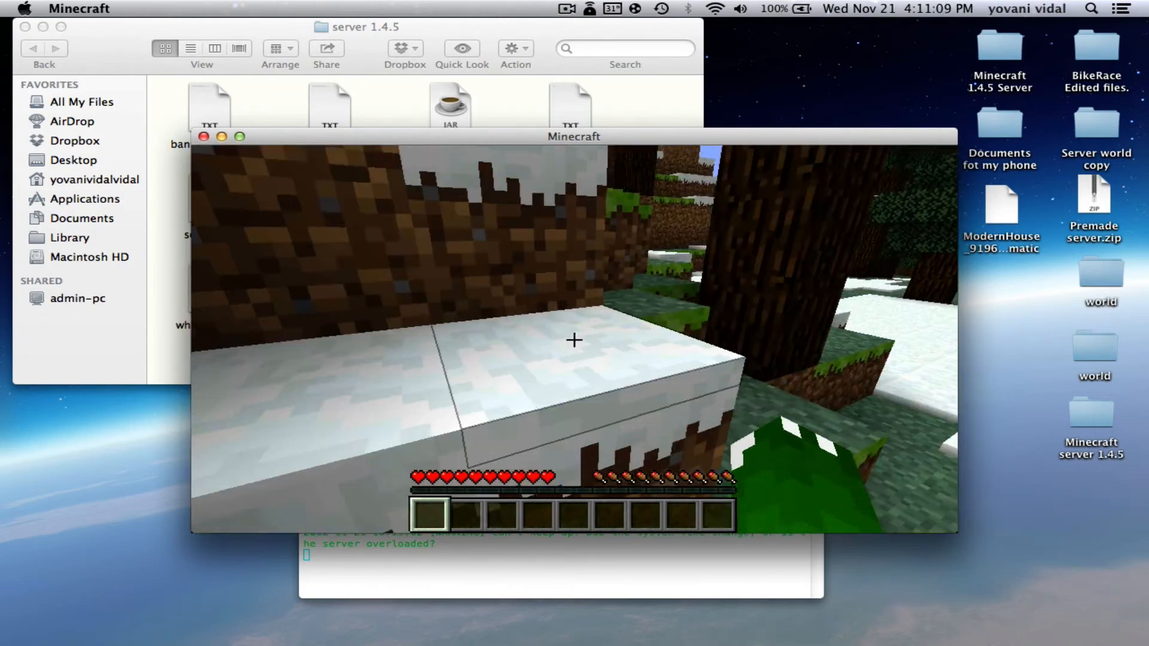
Switch to Creative with /gamemode 1, then back to Survival with /gamemode 0
{"action": "key", "text": "slash"}
{"action": "type", "text": "gamemode 1"}
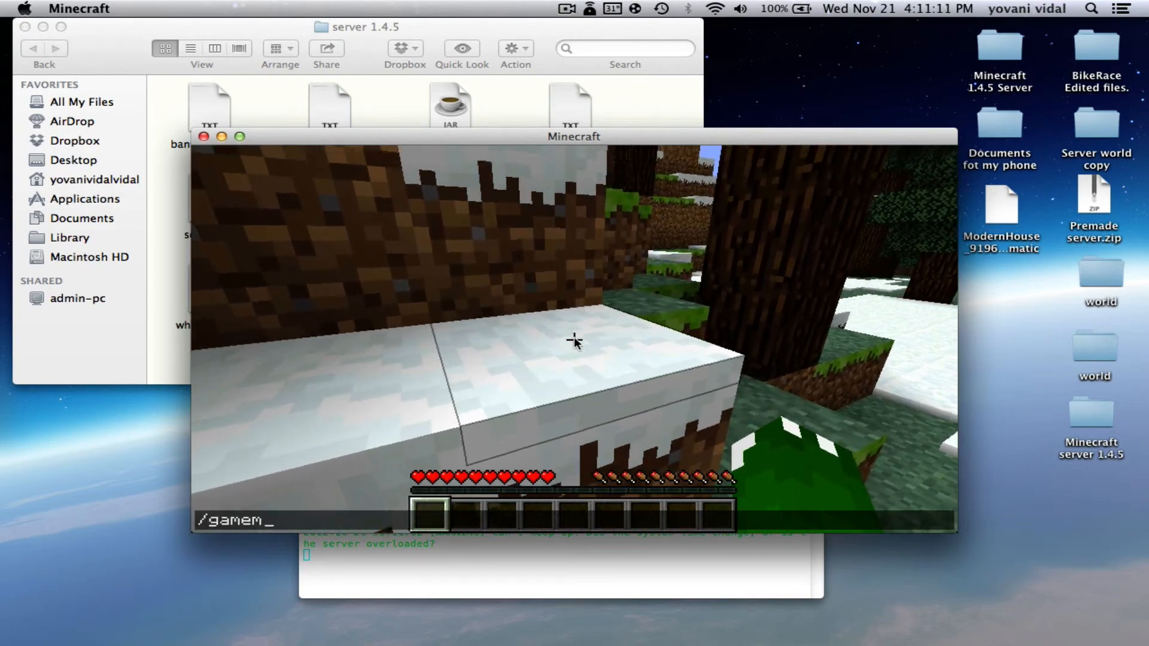
{"action": "key", "text": "Return"}
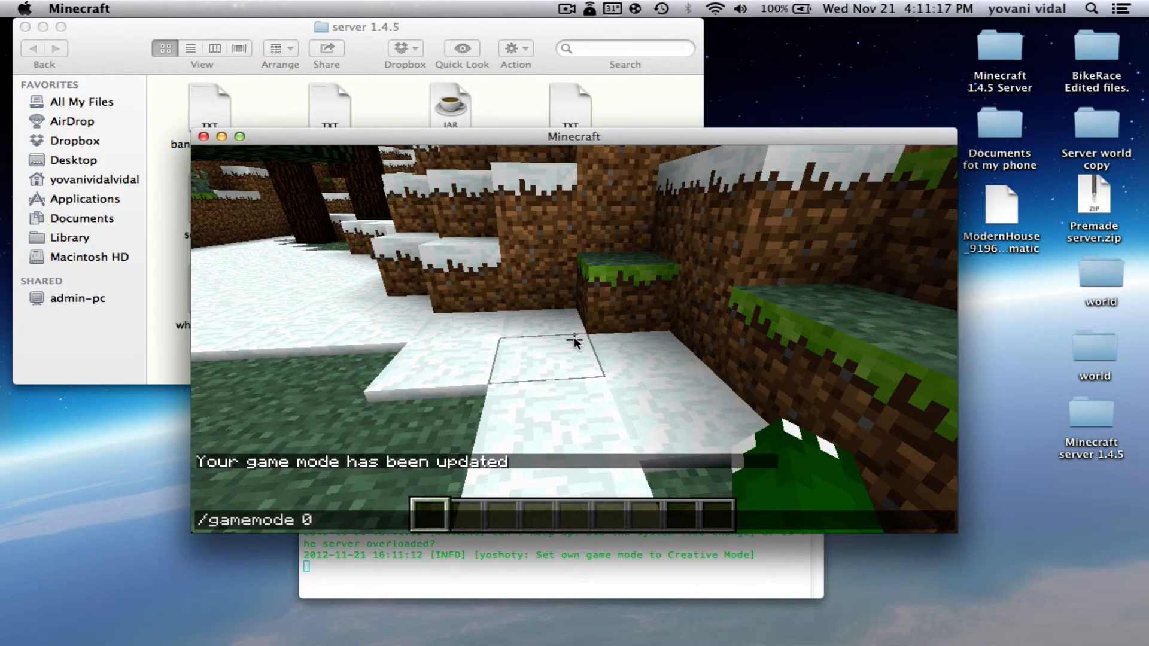
{"action": "key", "text": "Return"}
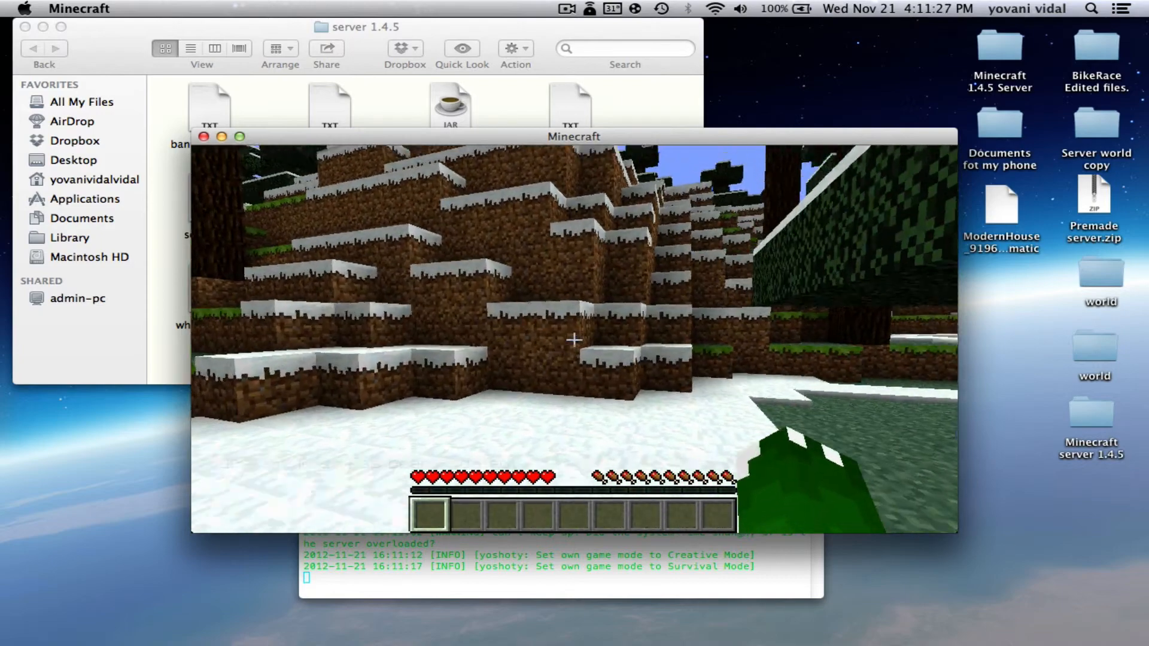
Punch a few blocks, then disconnect, quit Minecraft and close the server folder
{"action": "left_click", "coordinate": [574, 339]}
{"action": "left_click", "coordinate": [574, 339]}
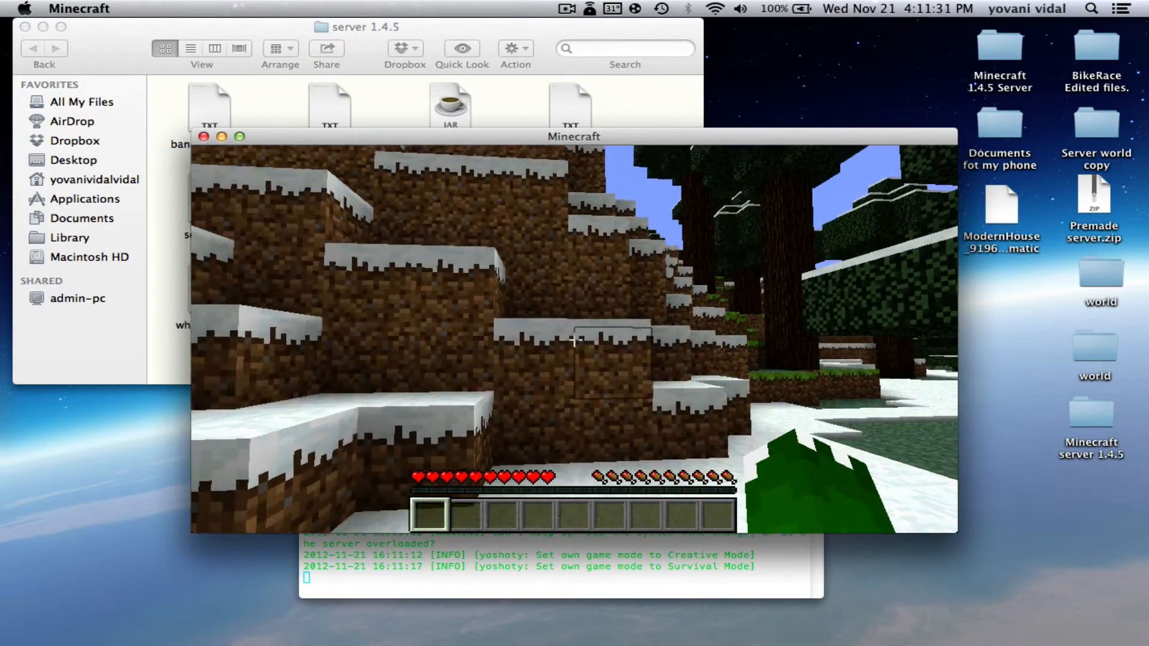
{"action": "left_click", "coordinate": [574, 339]}
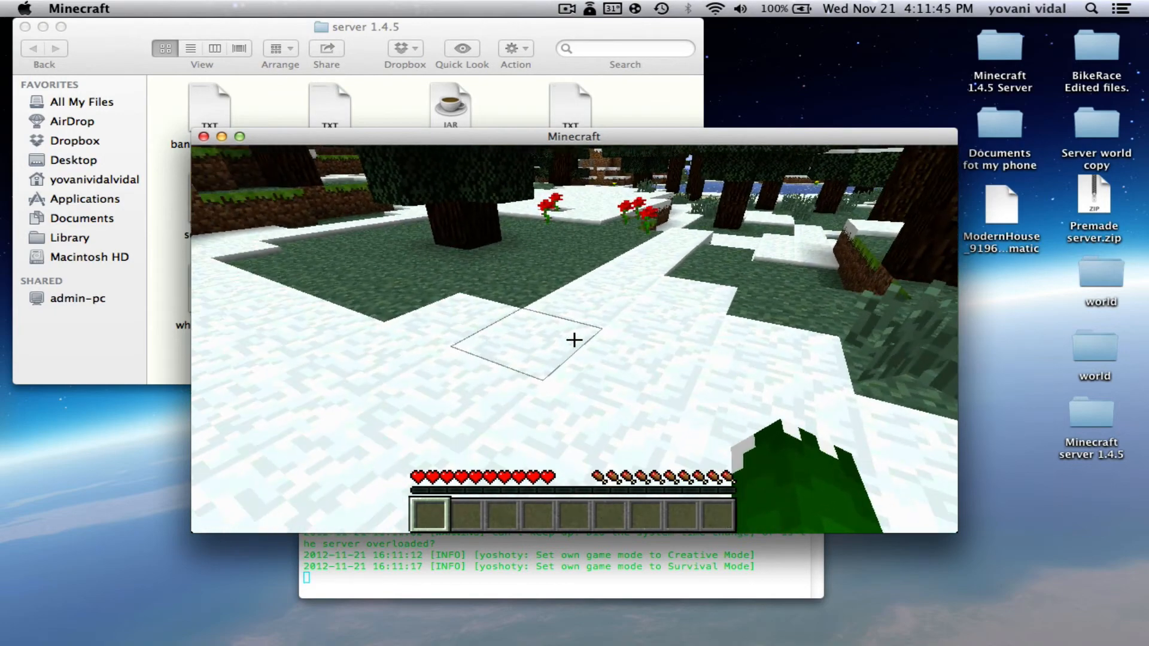
{"action": "key", "text": "w"}
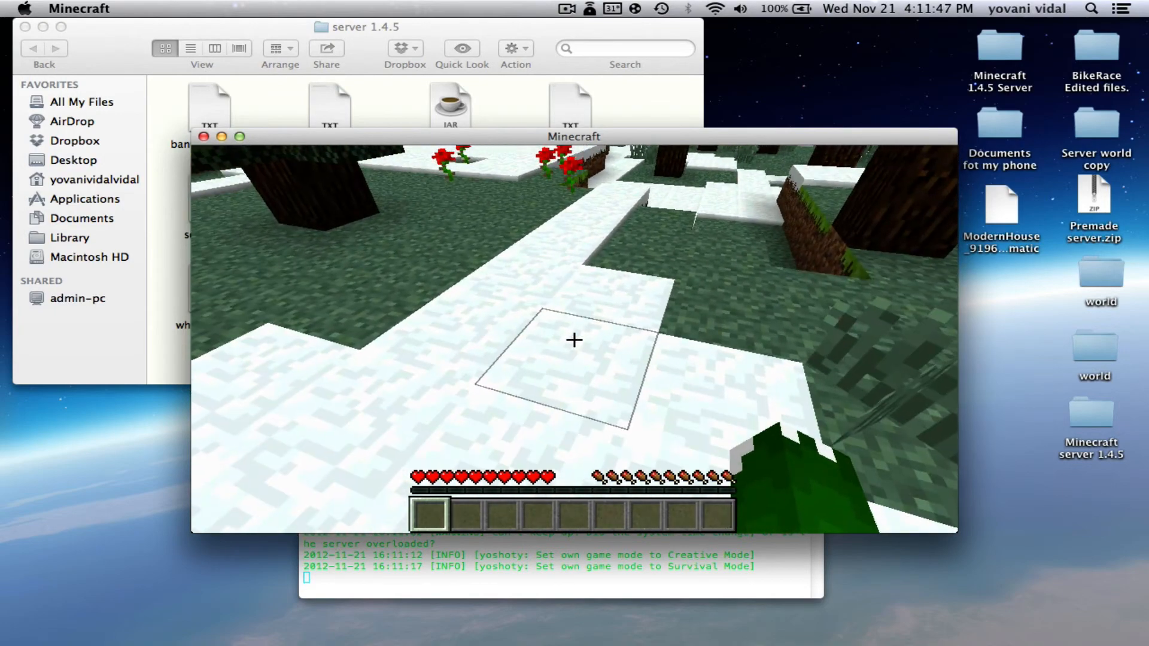
{"action": "key", "text": "Escape"}
{"action": "left_click", "coordinate": [593, 426]}
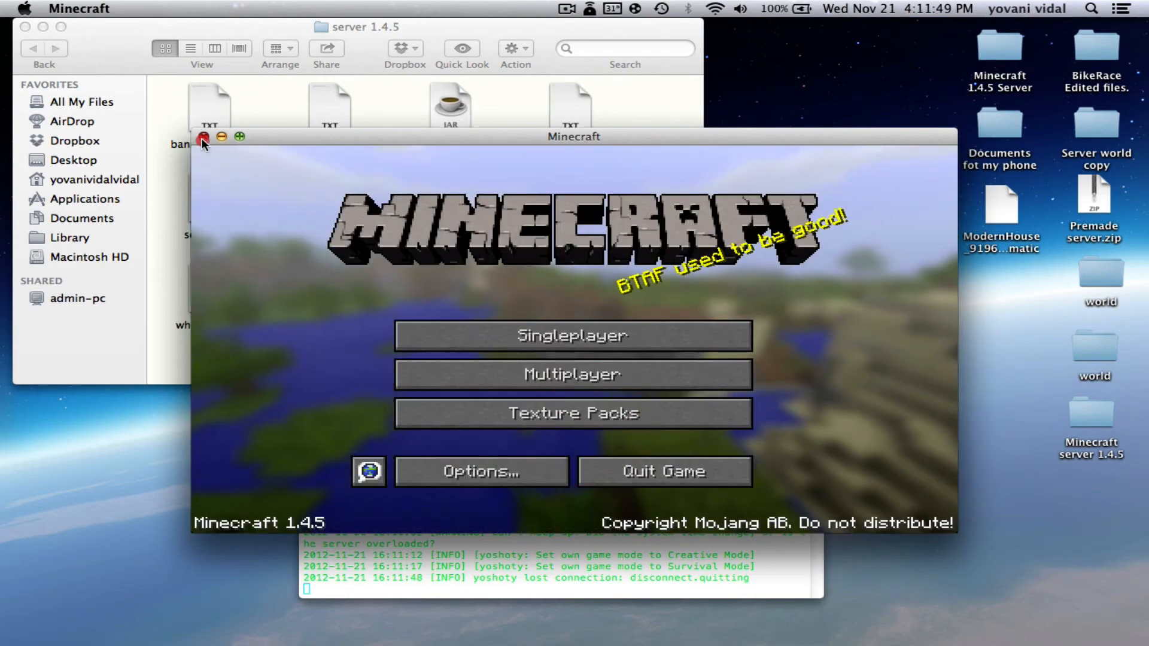
{"action": "left_click", "coordinate": [203, 136]}
{"action": "left_click", "coordinate": [123, 45]}
{"action": "left_click", "coordinate": [26, 27]}
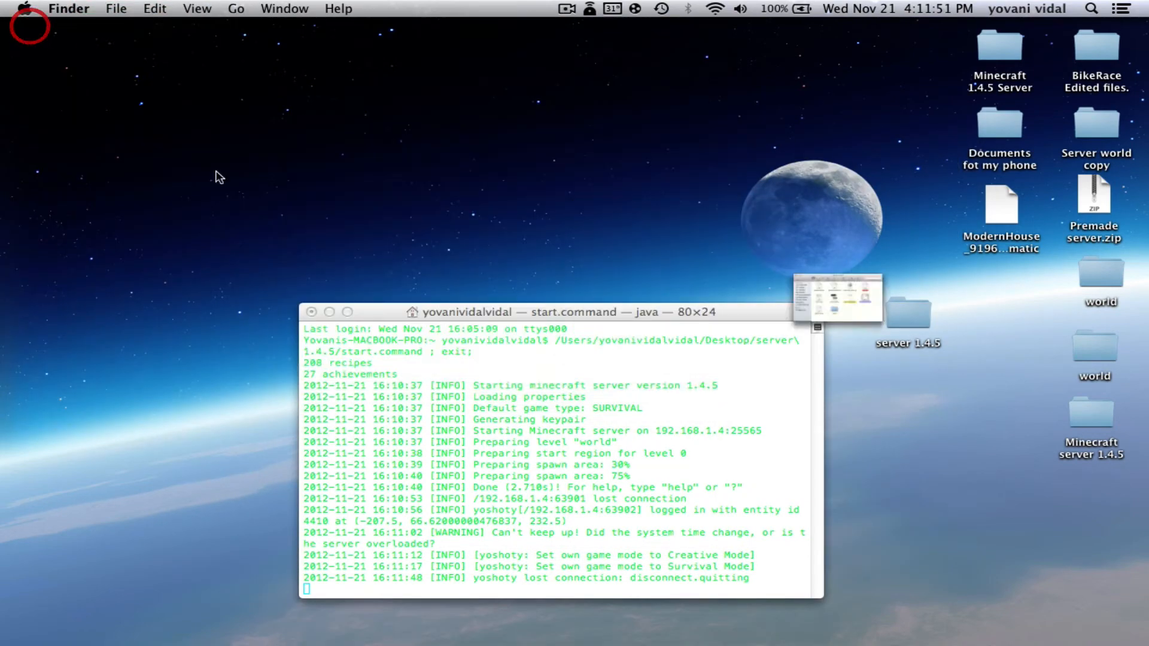
Run stop in the Terminal server console and close it once the process completes
{"action": "left_click", "coordinate": [436, 511]}
{"action": "left_click_drag", "start_coordinate": [567, 312], "coordinate": [571, 223]}
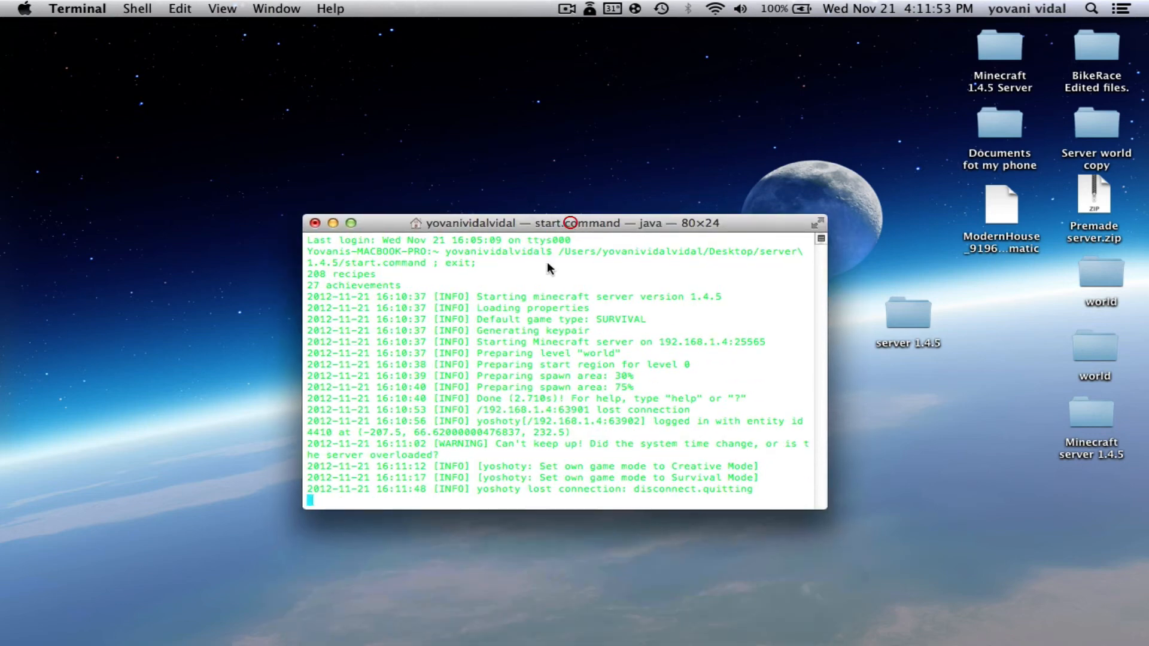
{"action": "left_click", "coordinate": [473, 419]}
{"action": "type", "text": "stop"}
{"action": "key", "text": "Return"}
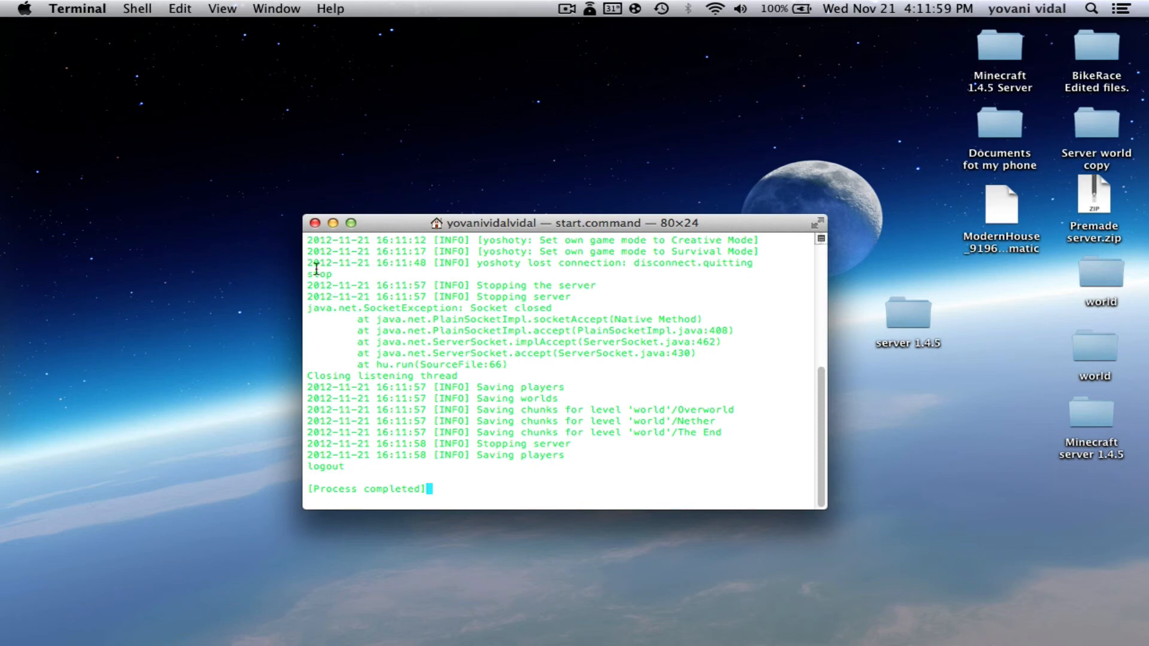
{"action": "left_click", "coordinate": [315, 223]}
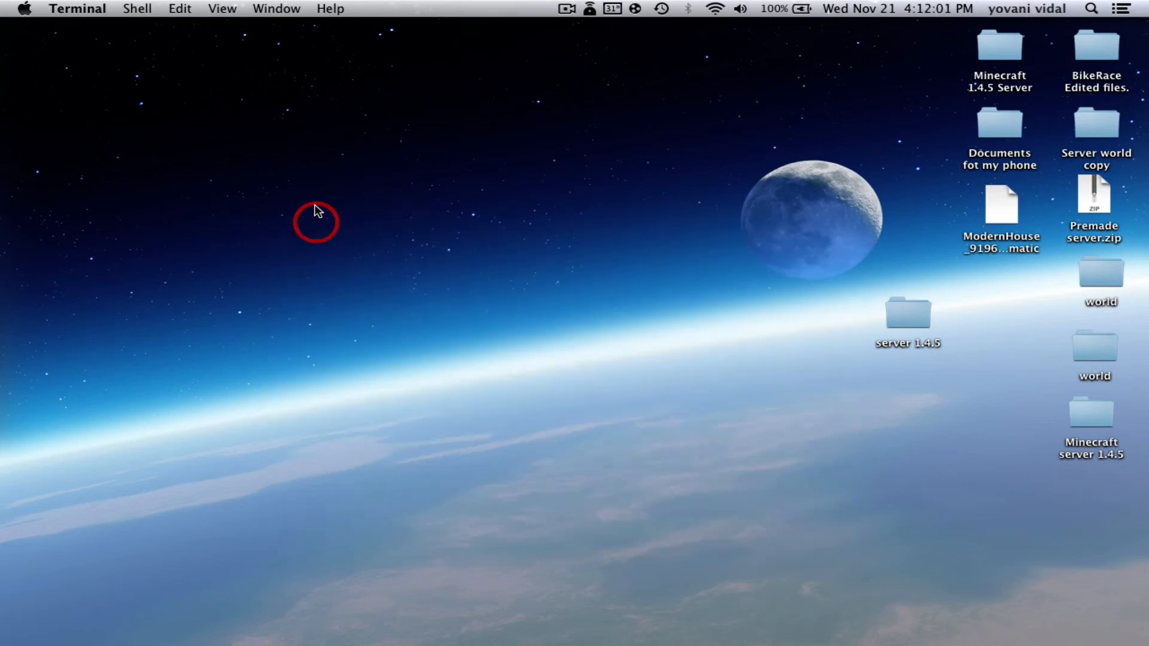